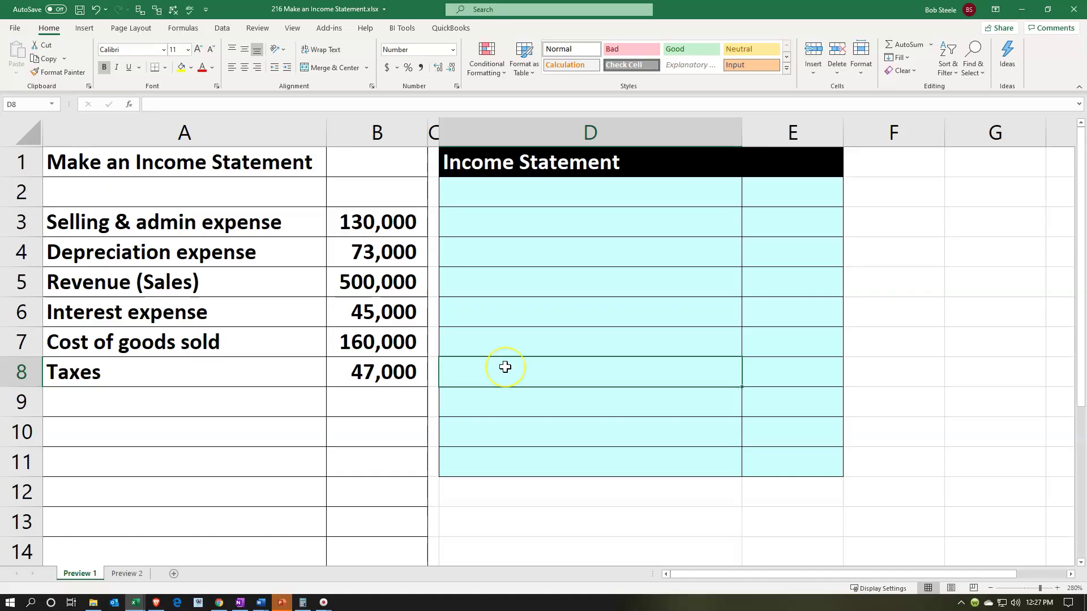
click(285, 410)
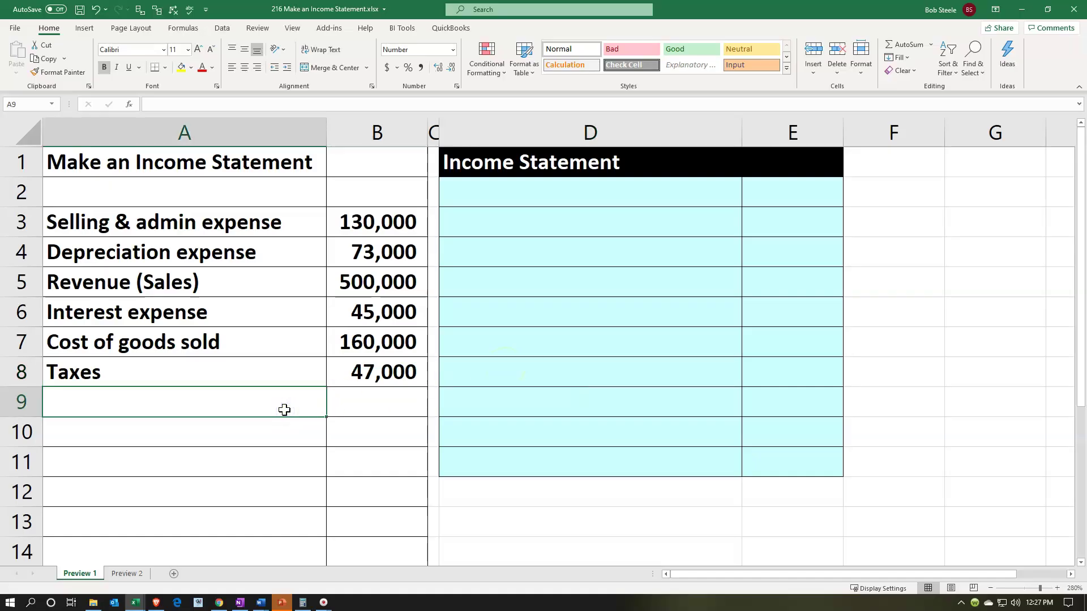
click(548, 371)
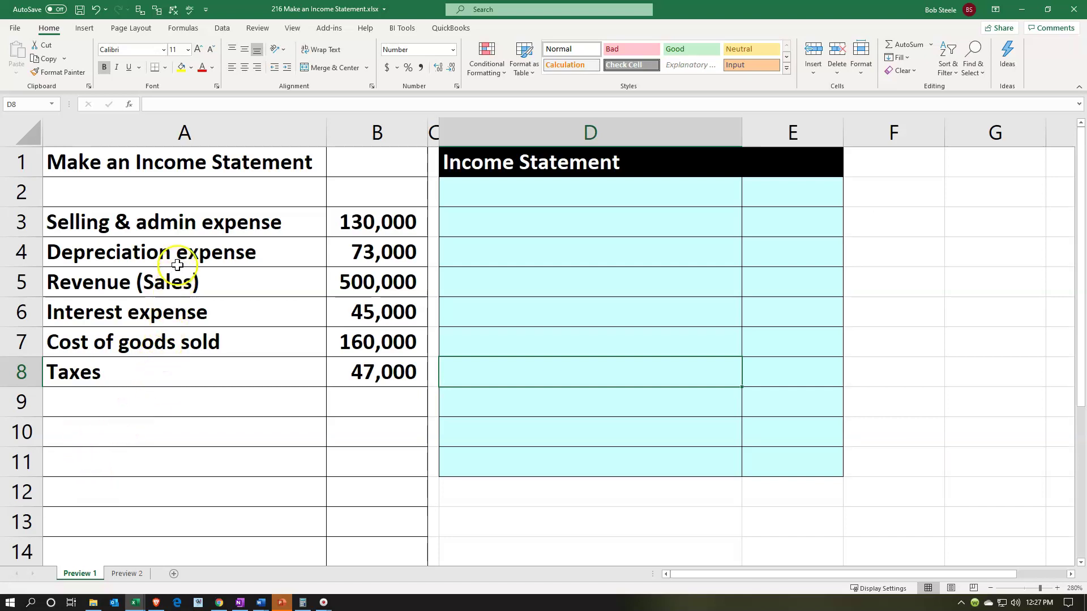
drag(182, 223, 175, 371)
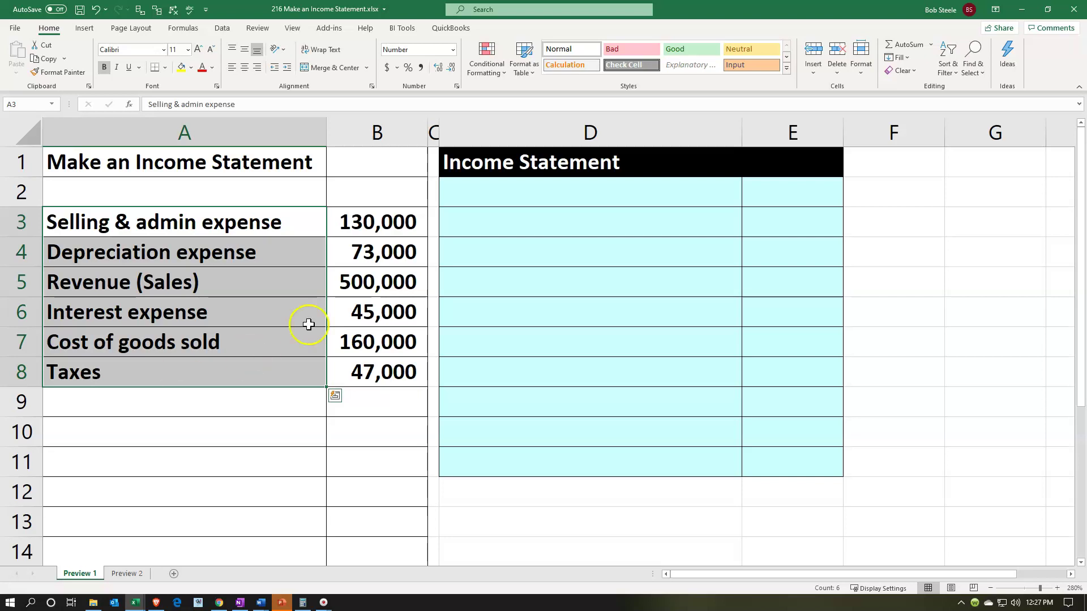
Enter the formula =A5 in D2 to bring the Revenue (Sales) label into the income statement.
click(483, 193)
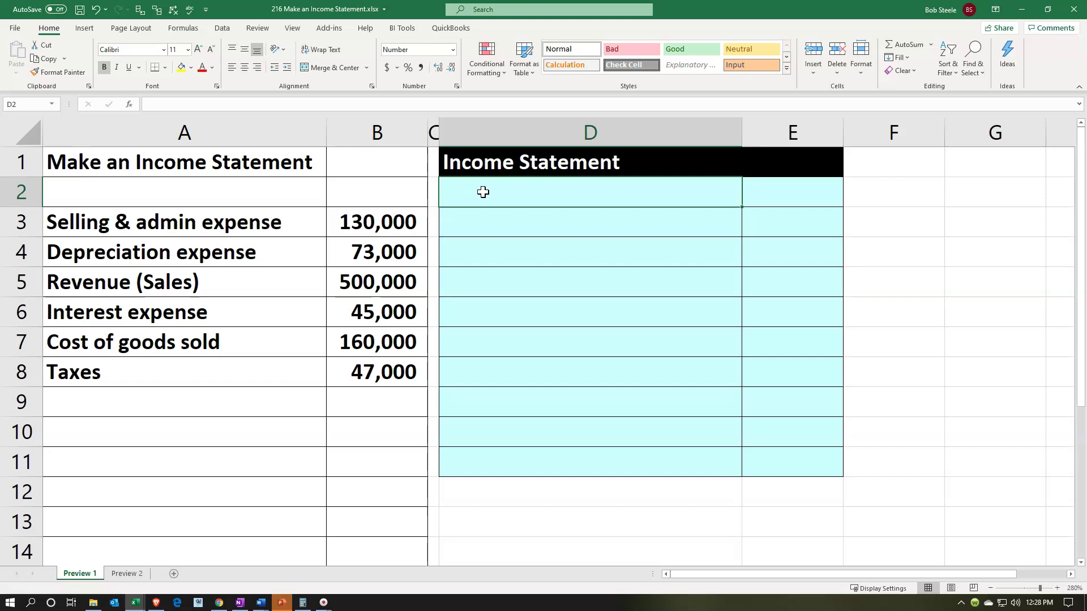
text(=)
key(Left)
key(Left)
key(Left)
key(Down)
key(Down)
key(Down)
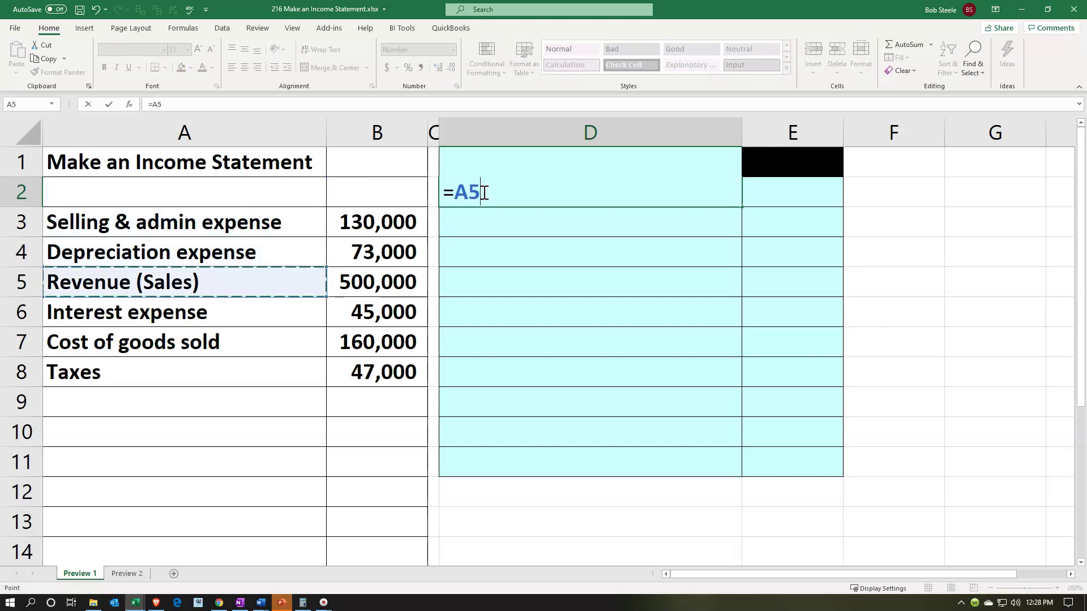
key(Return)
Reference the revenue amount in B5 from cell E2, beside the Revenue (Sales) label.
key(Right)
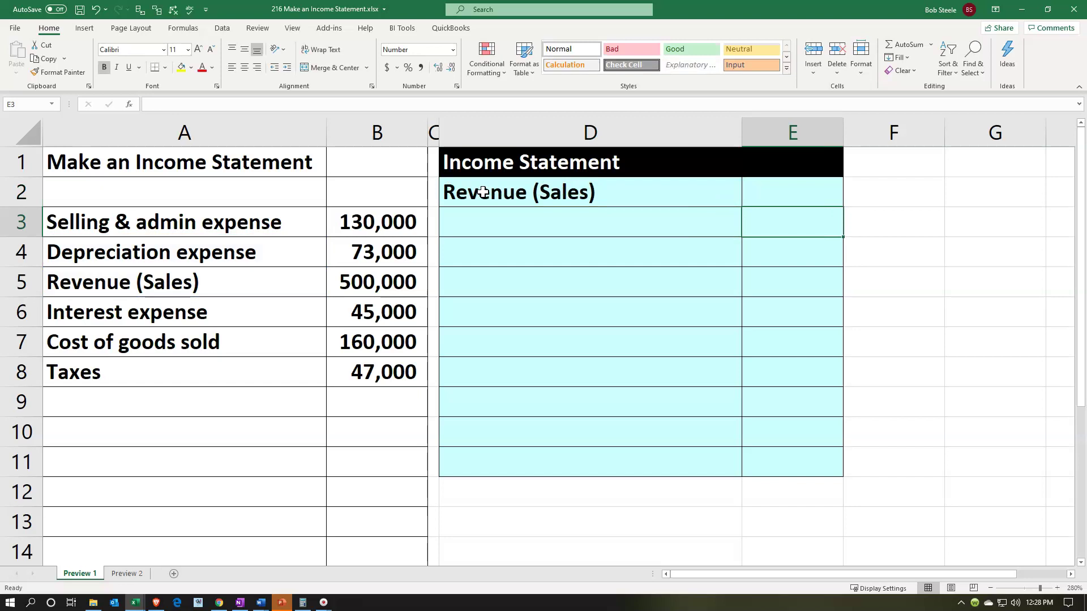
key(Up)
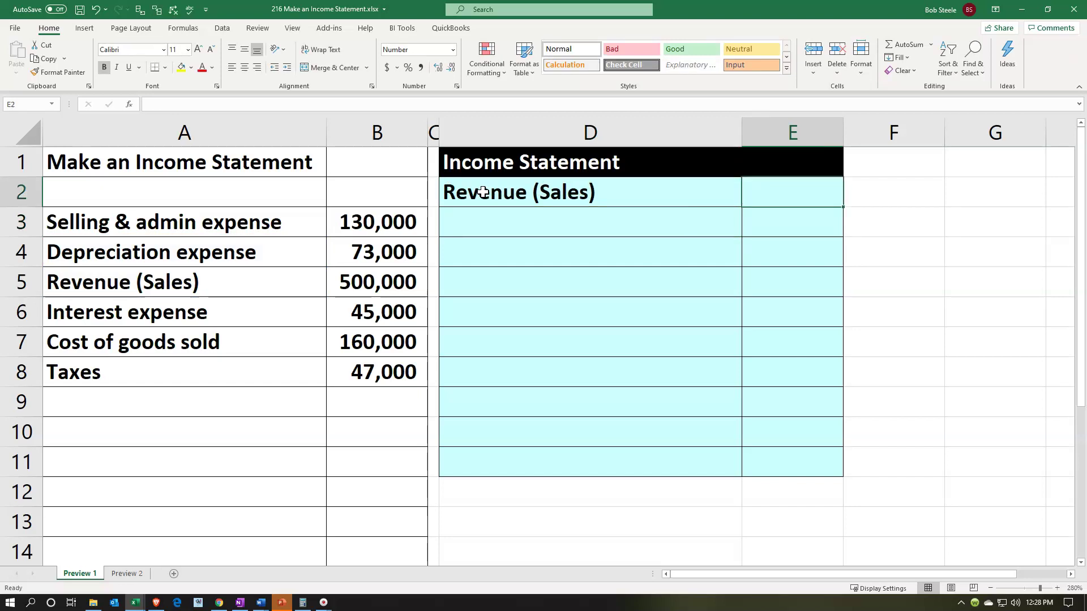
text(=)
key(Left)
key(Left)
key(Left)
key(Down)
key(Down)
key(Down)
key(Return)
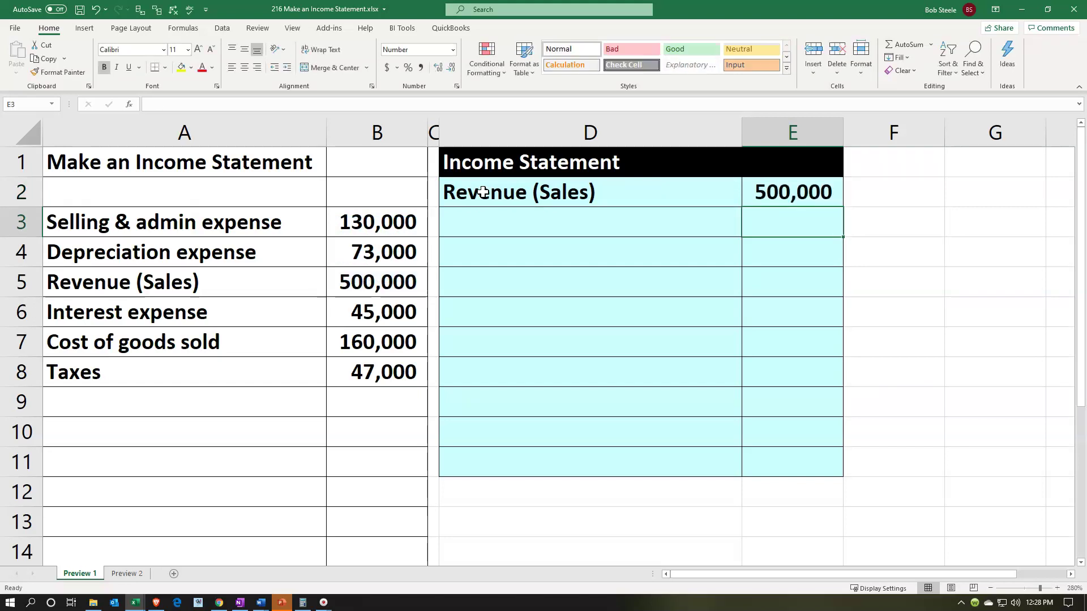
Fill the Revenue (Sales) source cells A5:B5 with yellow.
drag(289, 280, 335, 289)
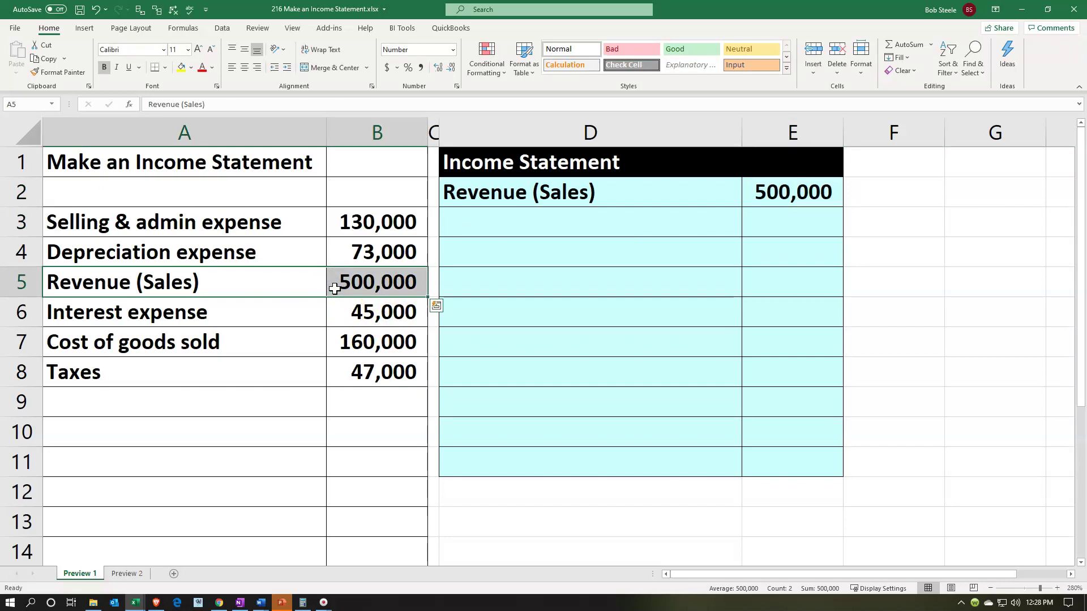
right_click(334, 288)
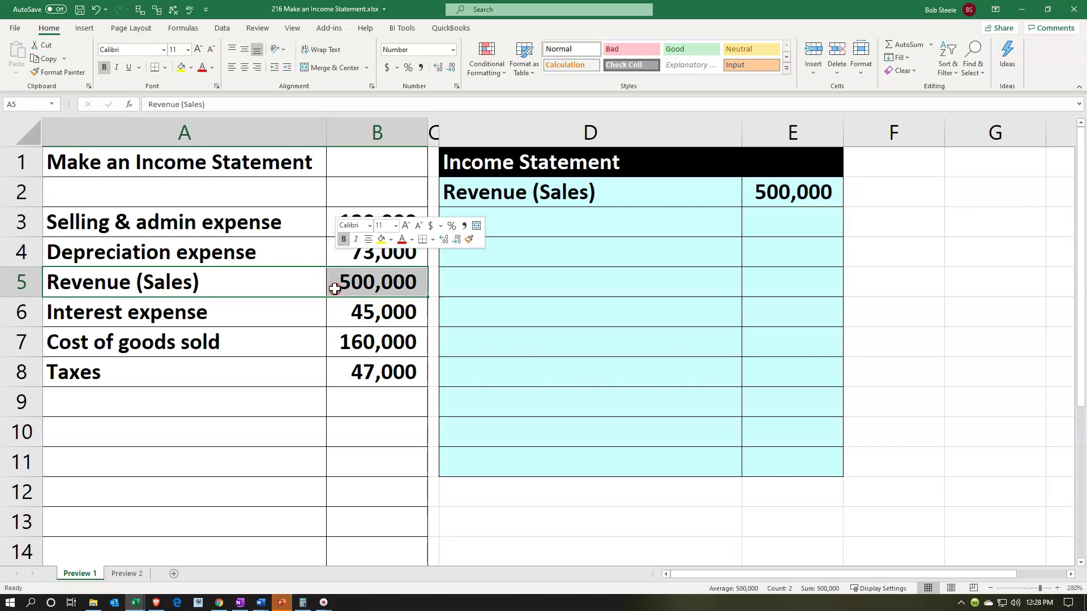
click(382, 240)
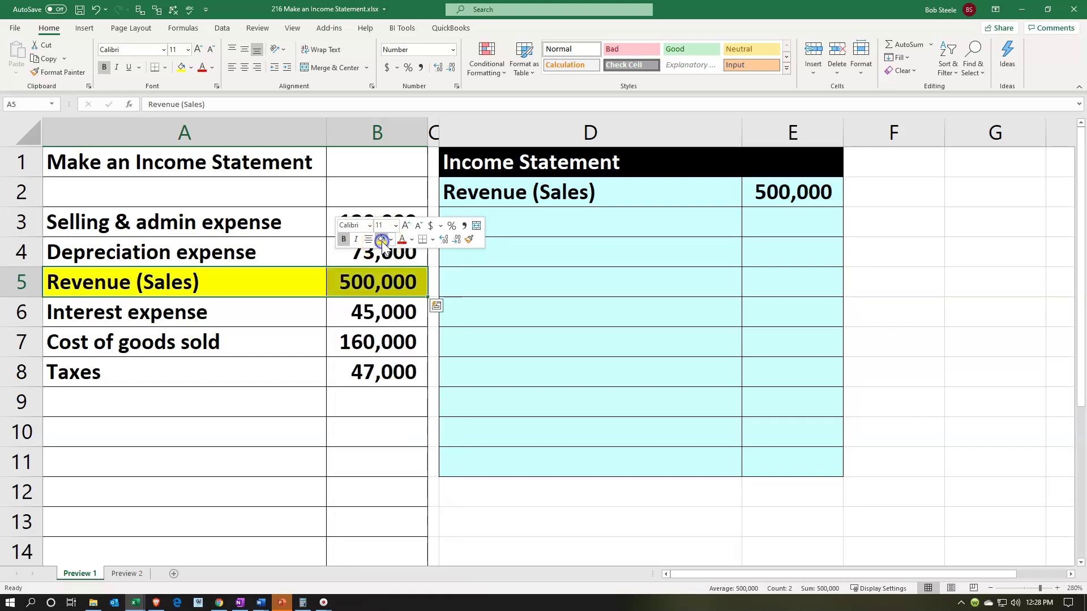
click(354, 312)
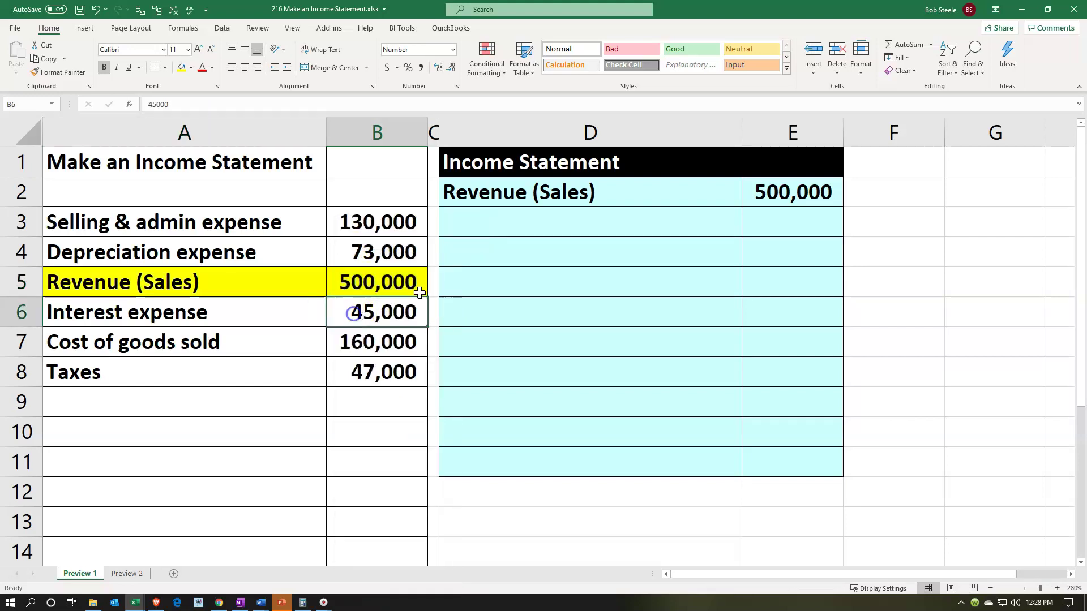
Reference the Cost of goods sold label in A7 from cell D3 of the income statement.
click(478, 225)
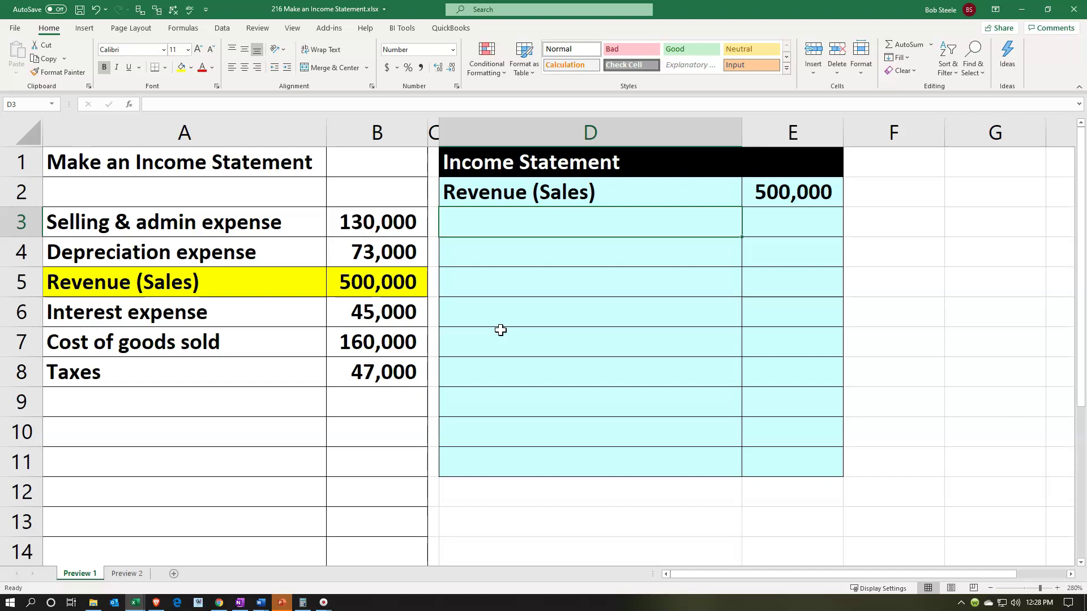
text(=)
key(Left)
key(Left)
key(Left)
key(Down)
key(Down)
key(Down)
key(Down)
key(Return)
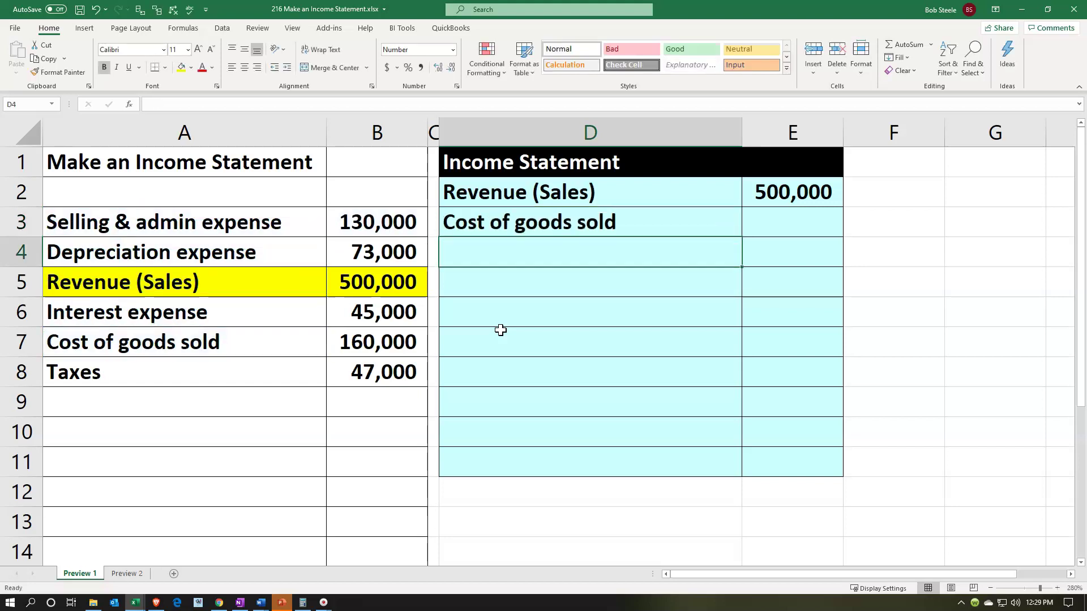
Enter the formula =B7 in E3 for the cost of goods sold amount.
key(Right)
key(Up)
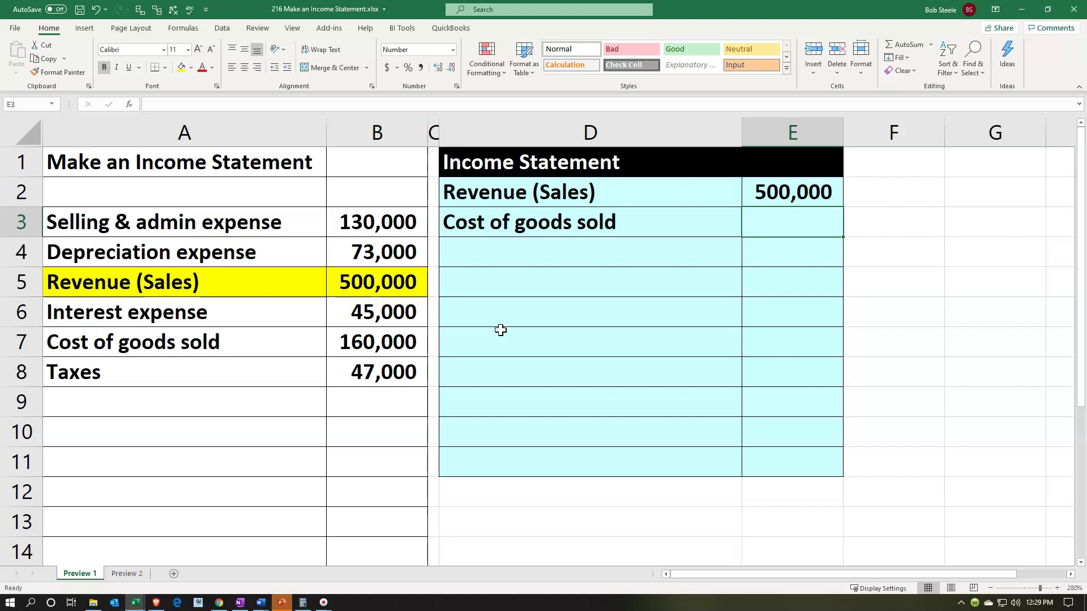
text(=)
key(Left)
key(Left)
key(Left)
key(Down)
key(Down)
key(Down)
key(Down)
key(ctrl+Return)
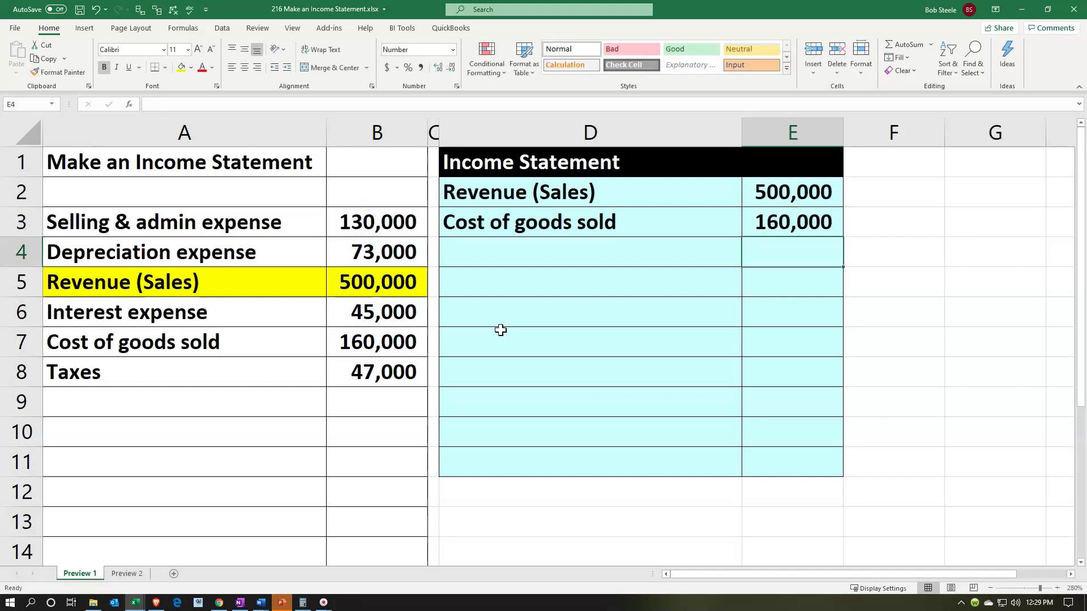
Fill the Cost of goods sold source cells A7:B7 with yellow.
click(270, 342)
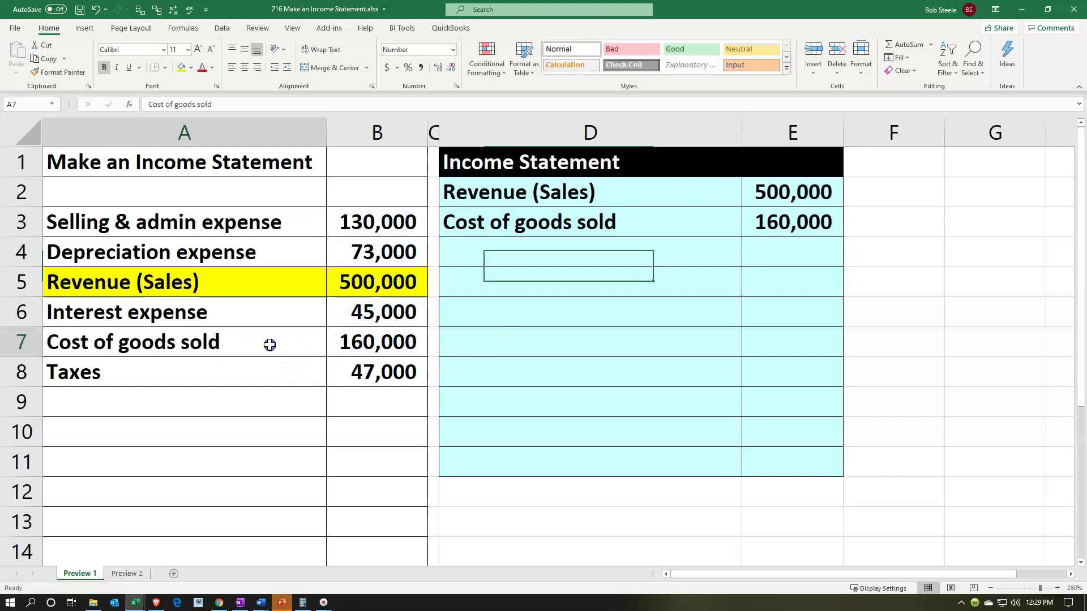
drag(312, 342, 335, 342)
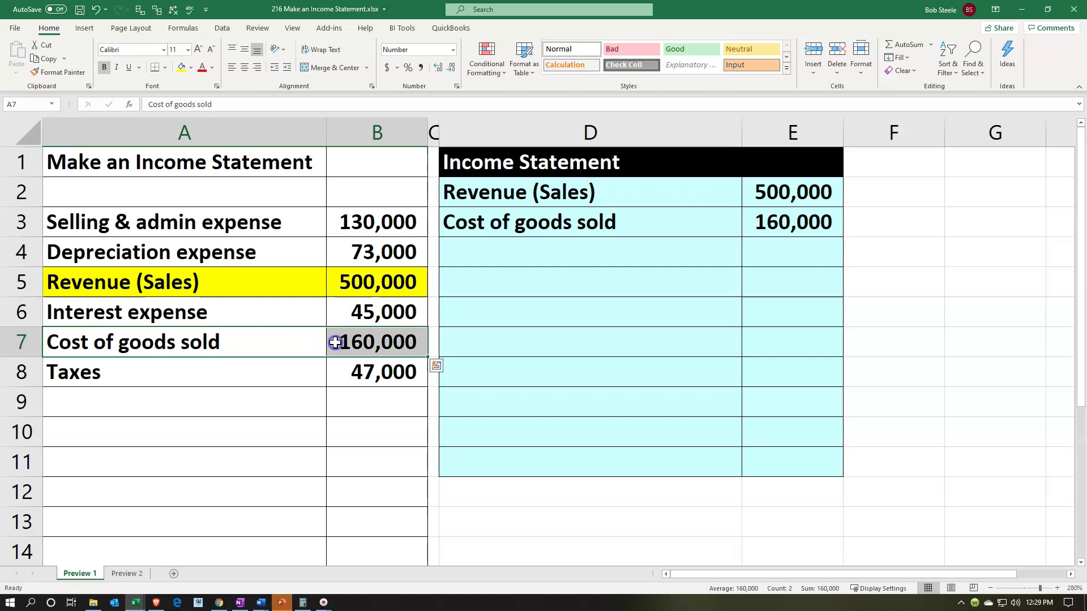
right_click(309, 345)
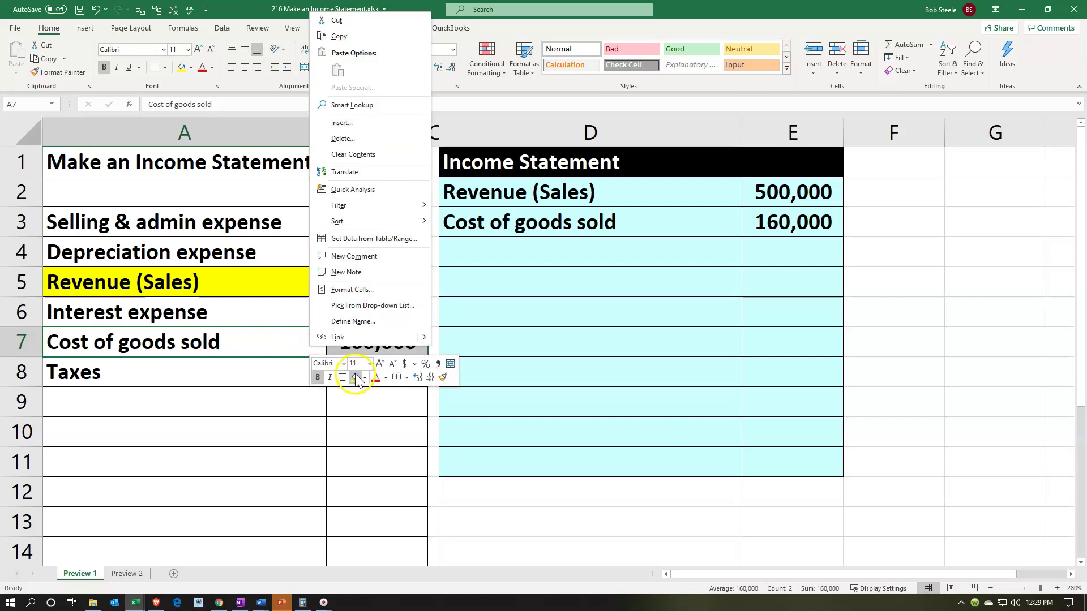
key(Escape)
click(541, 299)
Enter the label "Gross profit" in D4 below Cost of goods sold.
click(501, 246)
text(G)
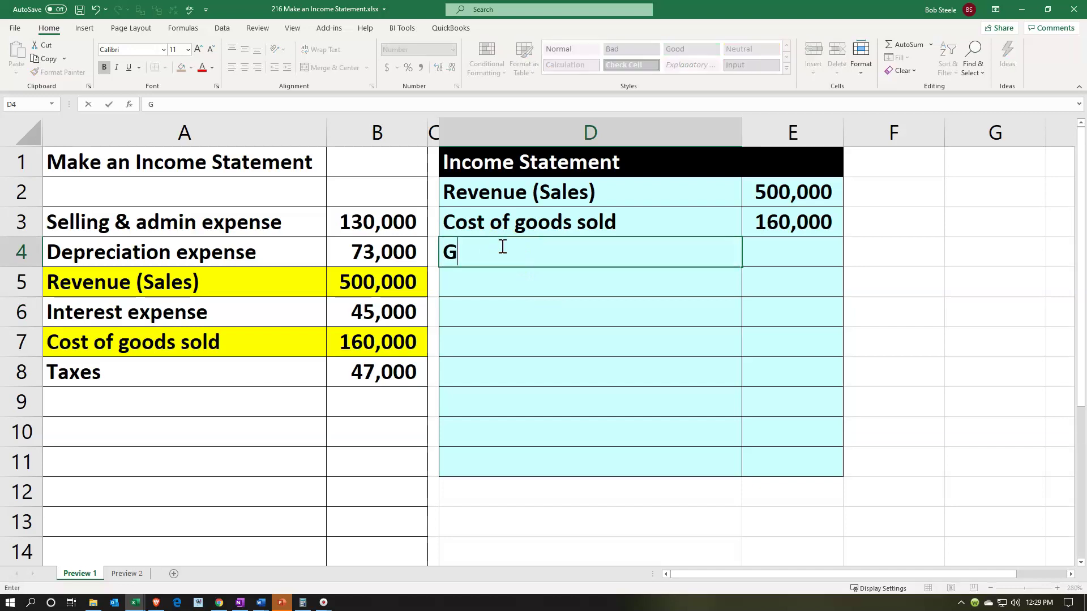
key(BackSpace)
text(Gross profit)
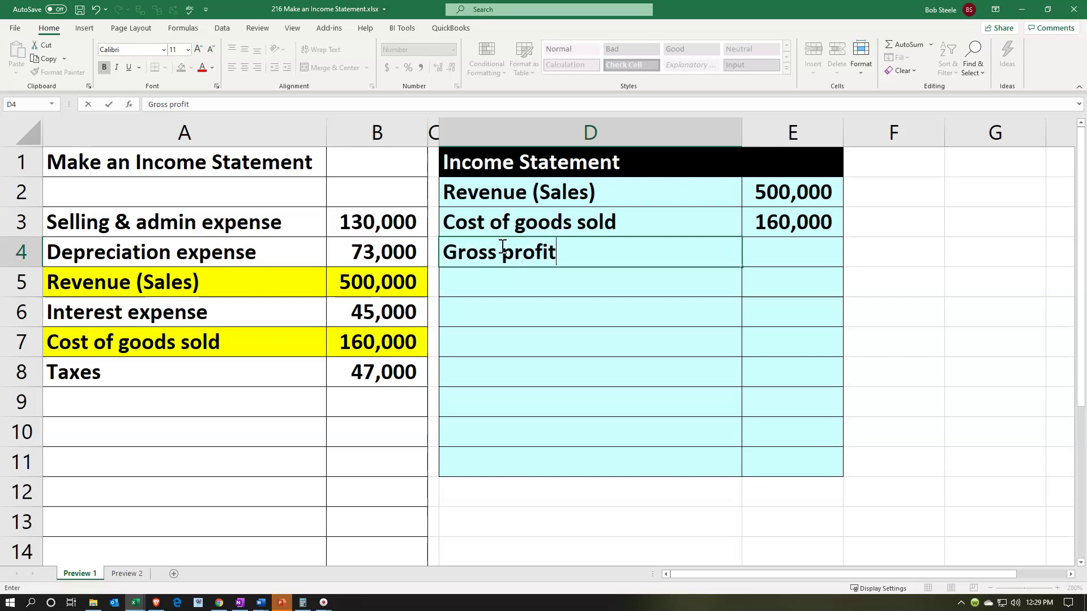
key(Tab)
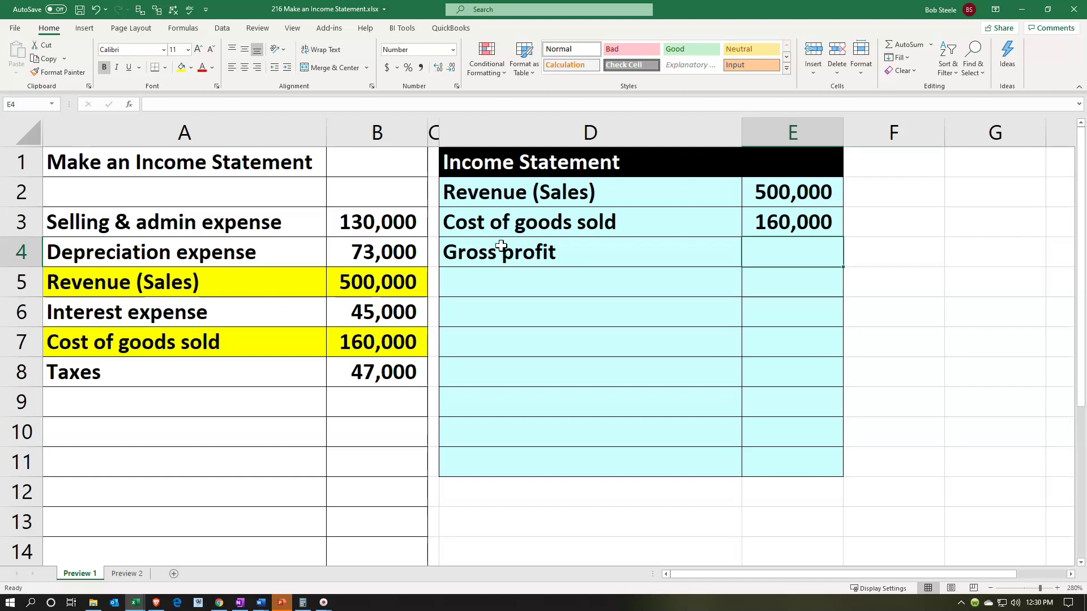
Calculate gross profit in E4 with the formula =E2-E3 and underline the cost of goods sold amount in E3.
text(=)
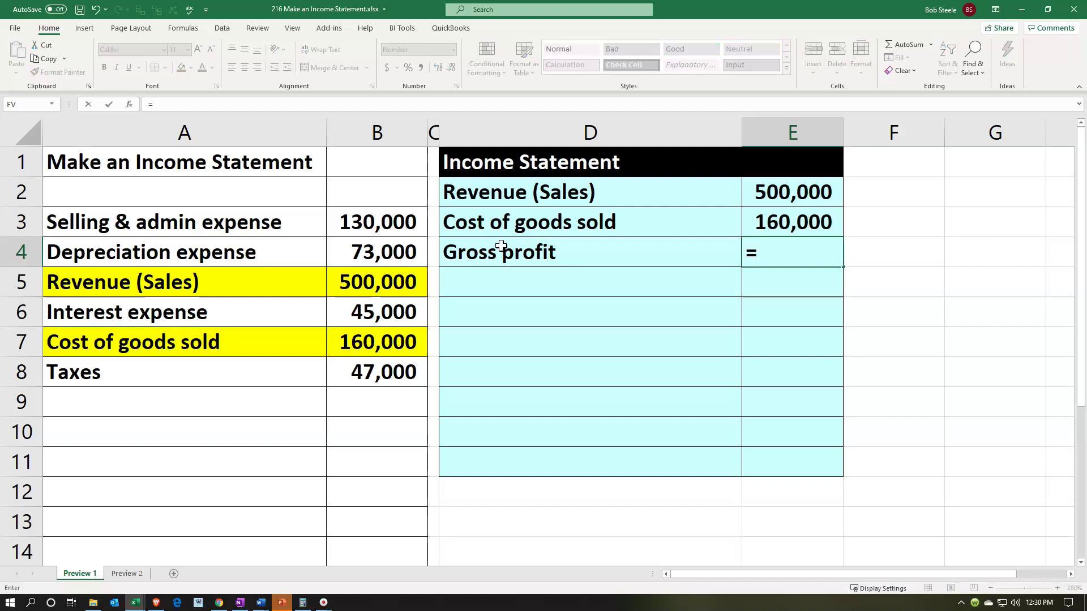
key(Up)
key(Up)
text(-)
key(Up)
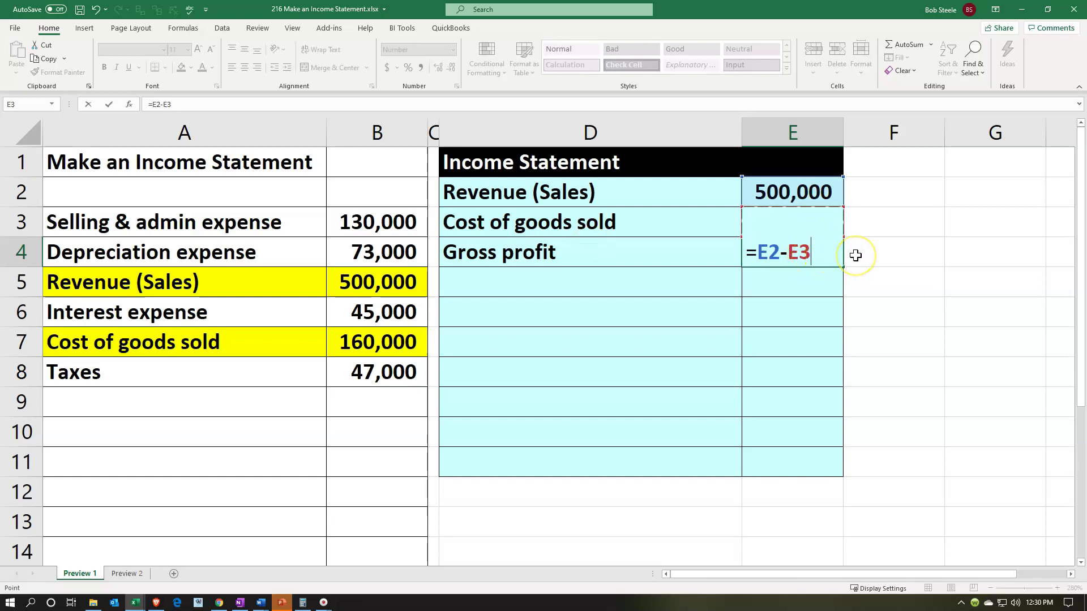
key(Return)
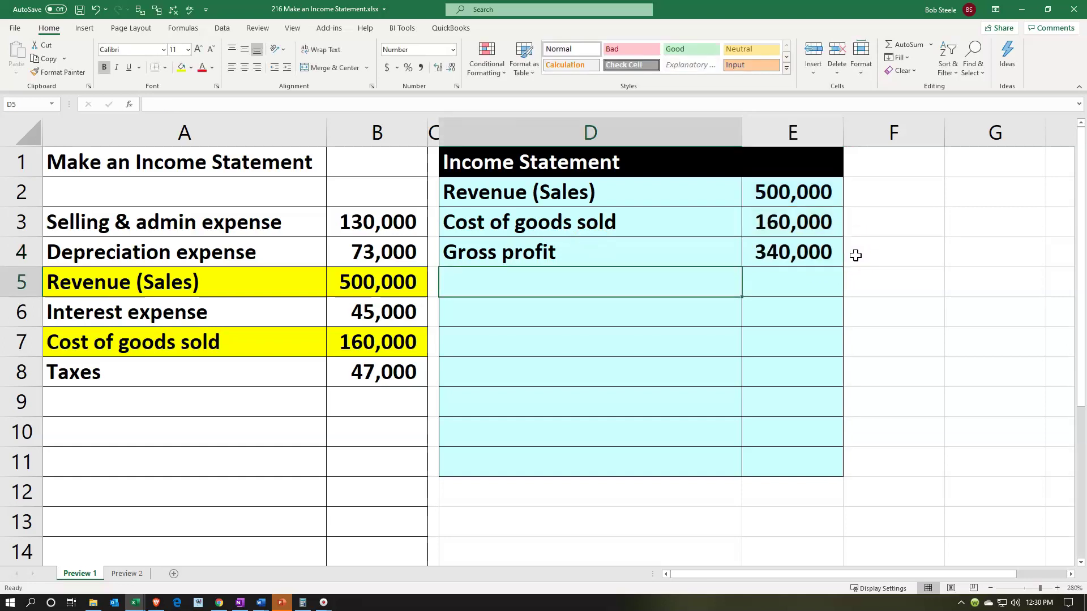
click(808, 224)
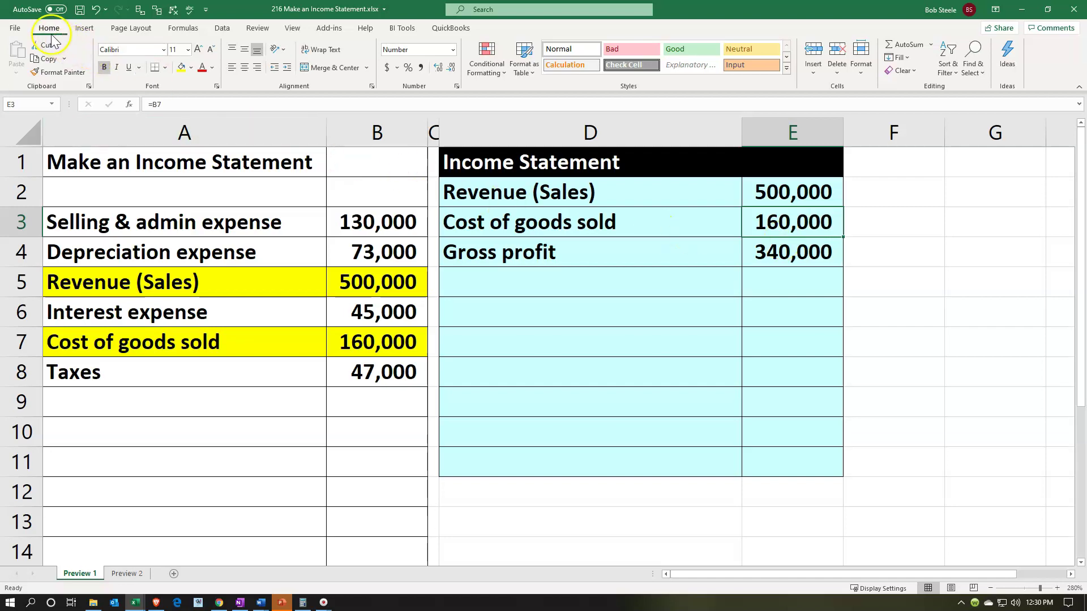
click(129, 70)
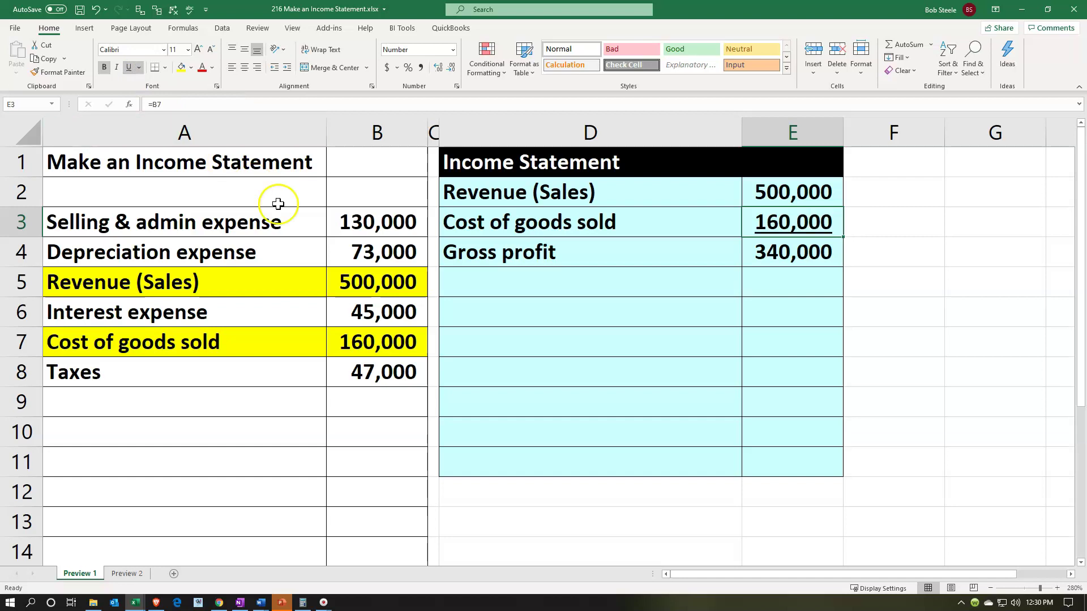
Reference the Selling & admin expense label in A3 from cell D5, below Gross profit.
click(479, 287)
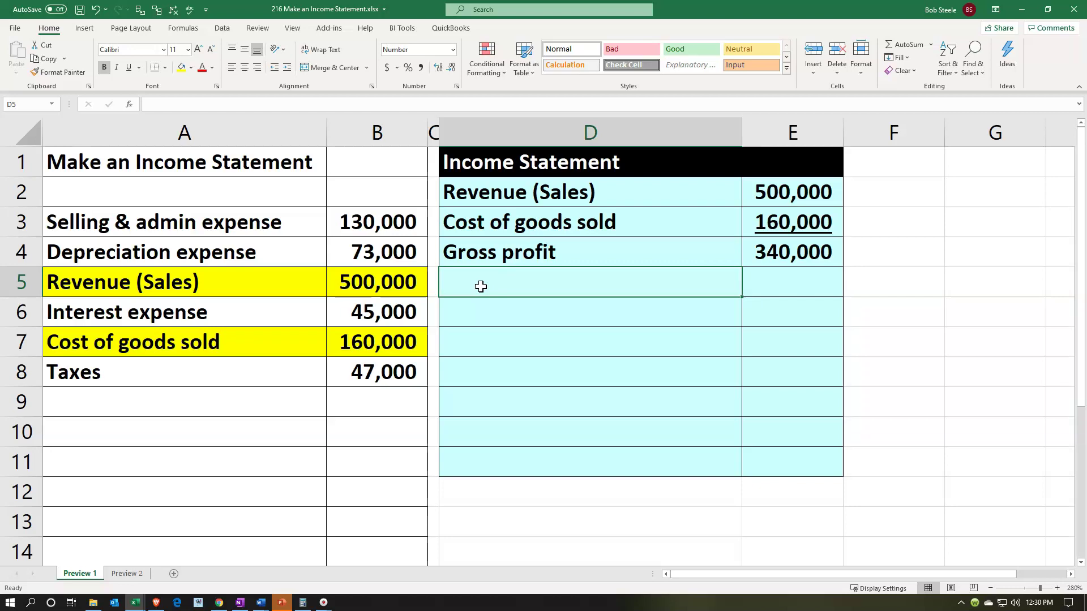
text(=)
key(Left)
key(Left)
key(Up)
key(Up)
key(Left)
key(Return)
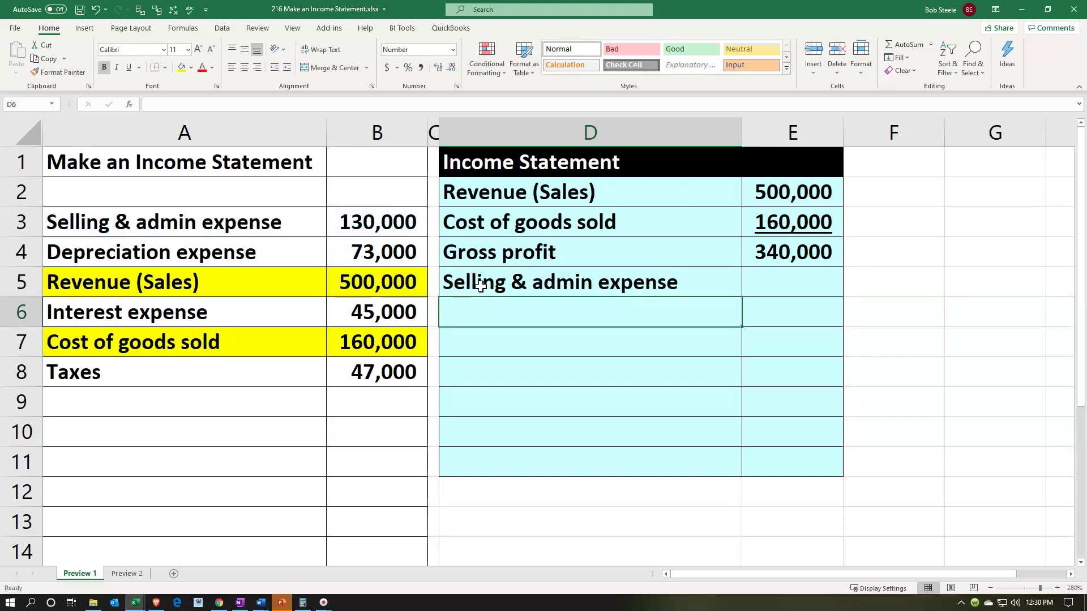
Reference the selling and admin expense amount in B3 from cell E5.
key(Up)
key(Right)
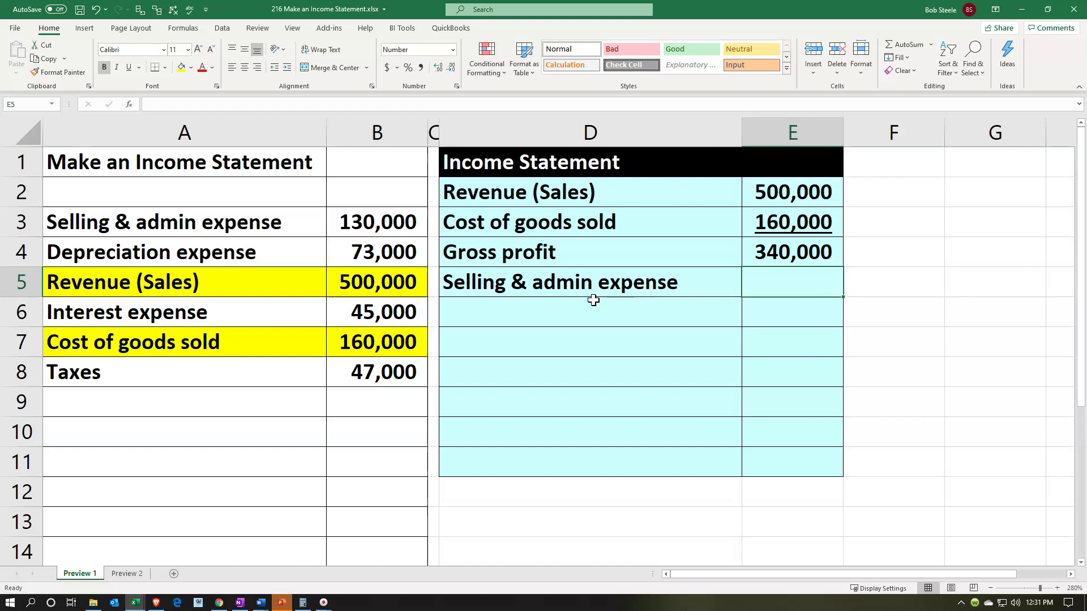
text(=)
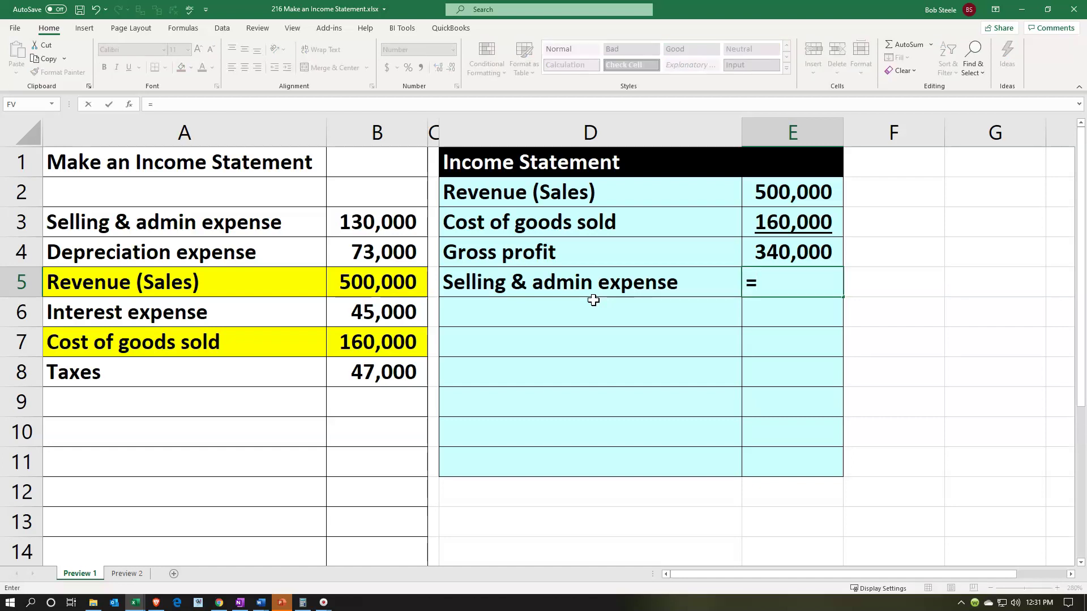
key(Left)
key(Left)
key(Left)
key(Up)
key(Up)
key(Return)
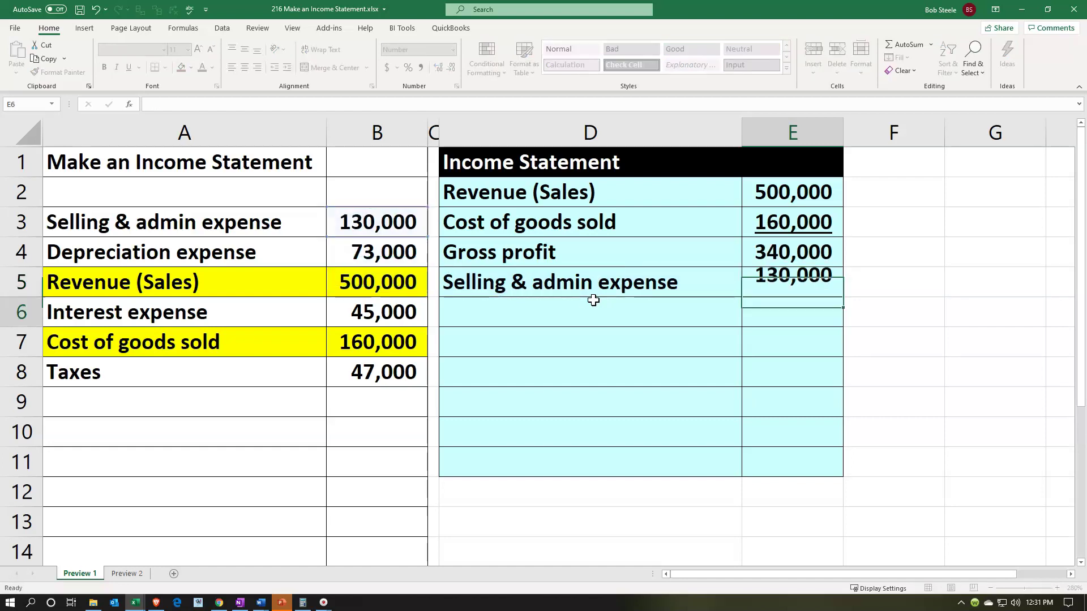
Fill the Selling & admin expense source cells A3:B3 with yellow.
drag(306, 220, 335, 221)
right_click(335, 221)
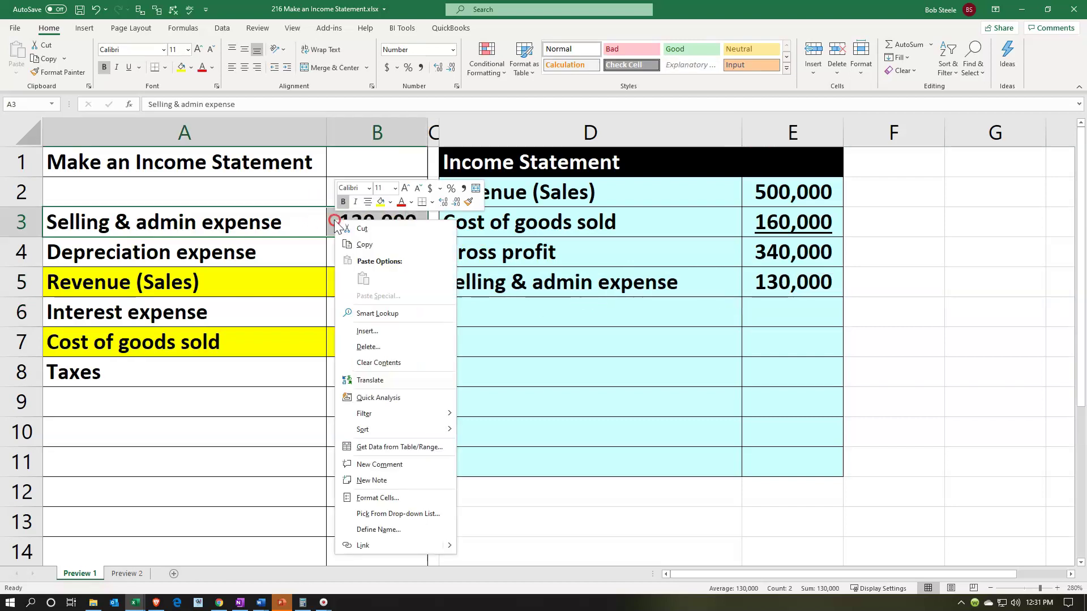
click(381, 202)
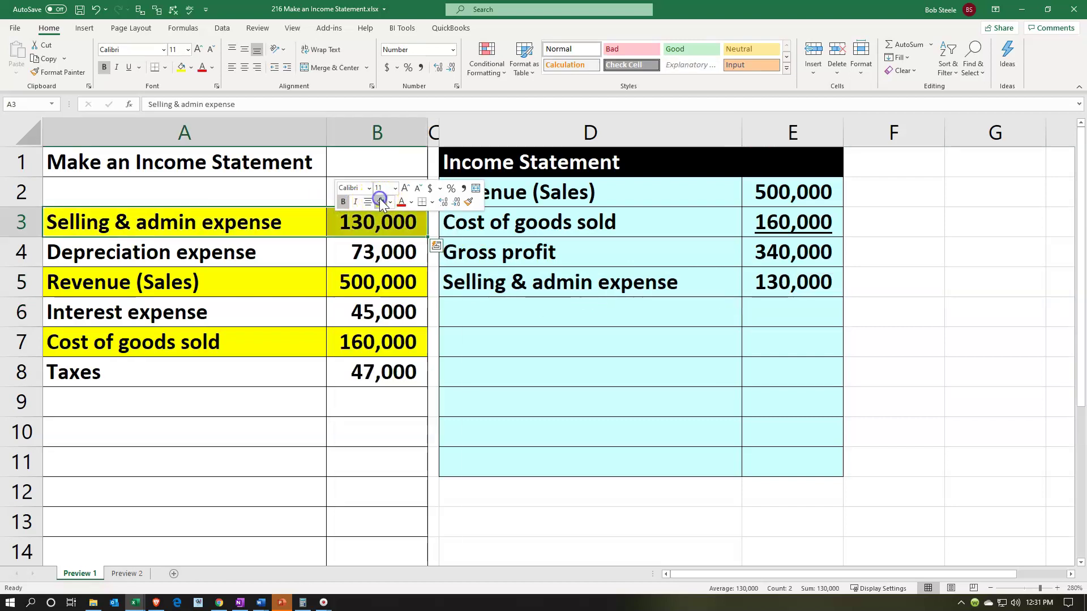
click(523, 306)
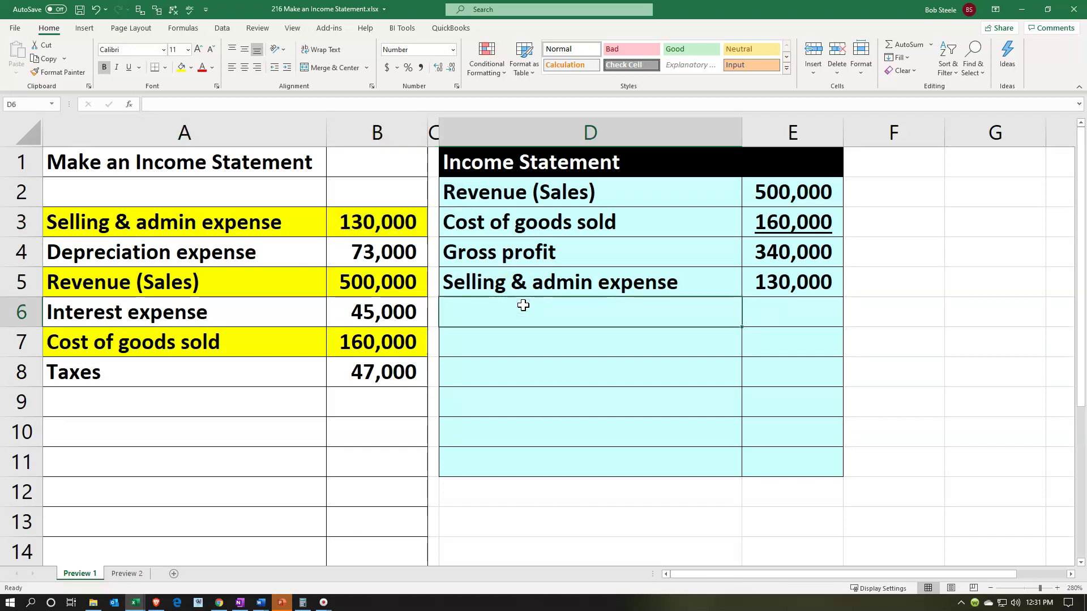
Reference the Depreciation expense label in A4 from cell D6, below Selling & admin expense.
text(=)
key(Left)
key(Left)
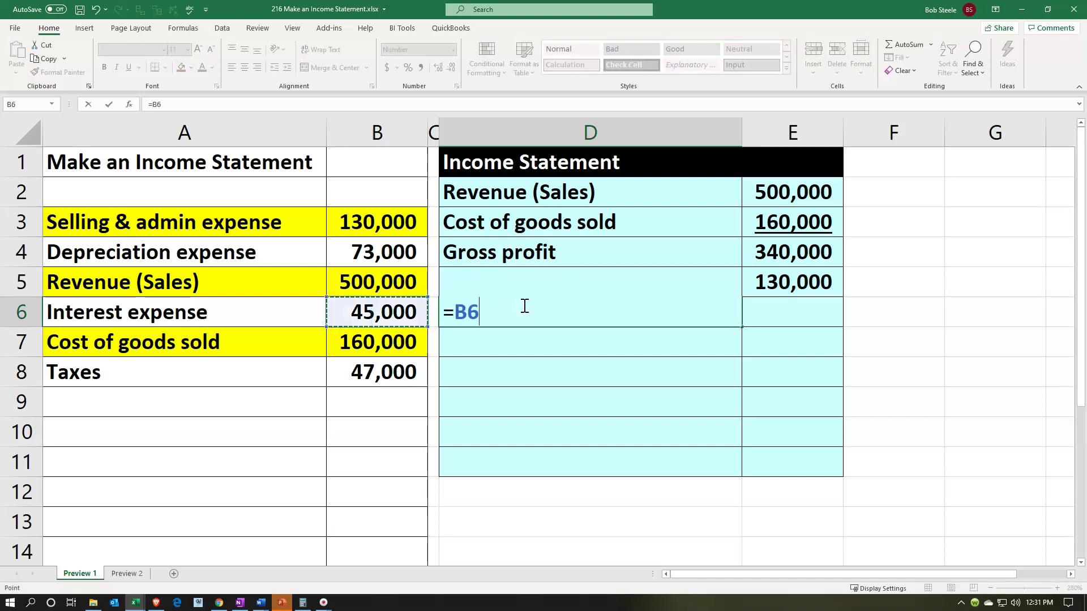
key(Left)
key(Up)
key(Up)
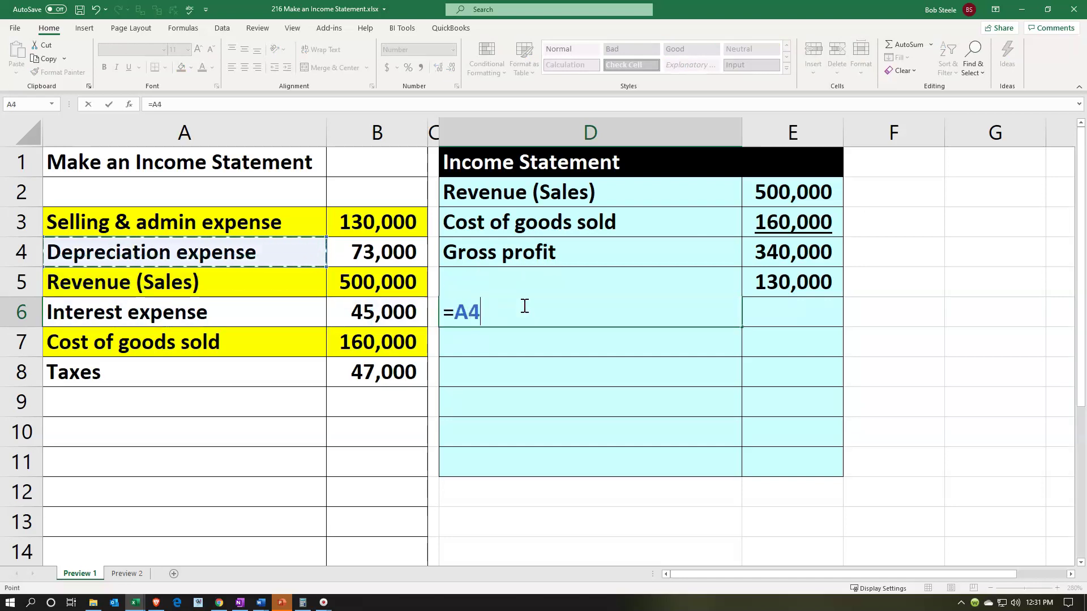
key(Return)
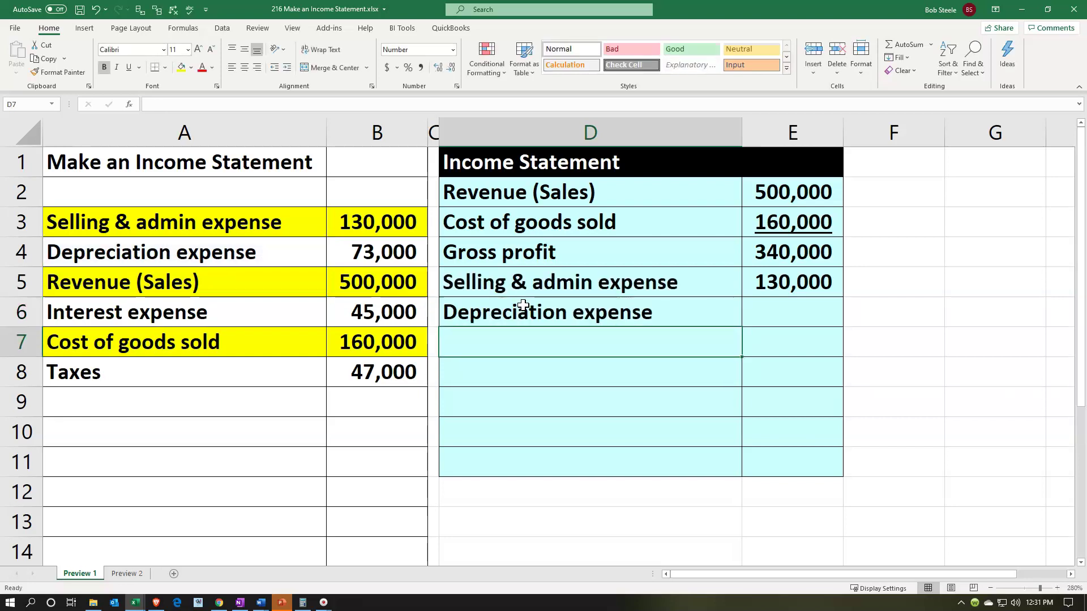
Reference the depreciation expense amount in B4 from cell E6.
key(Up)
key(Right)
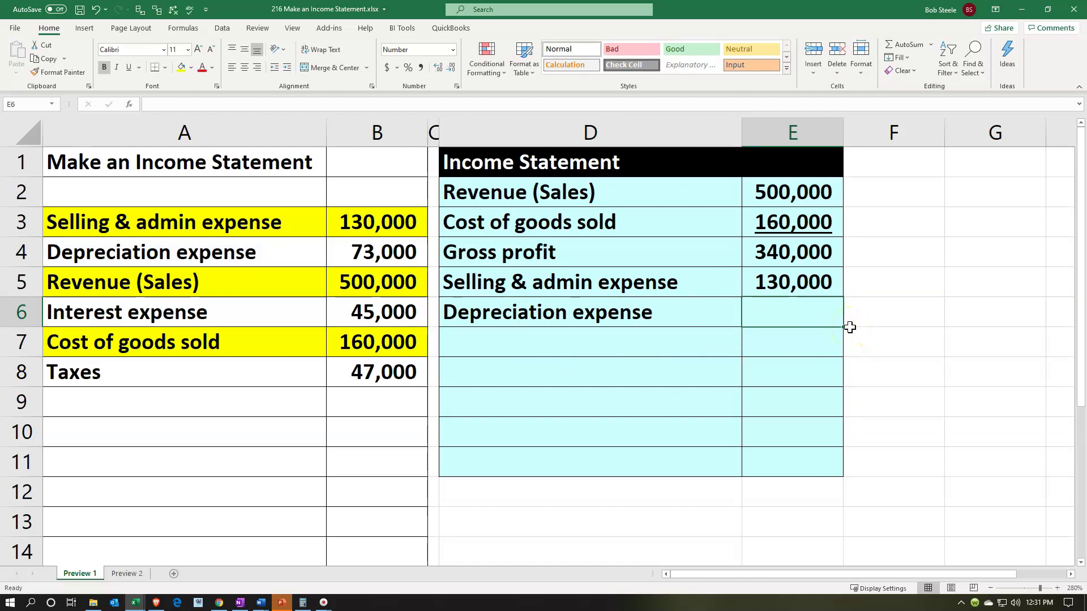
text(=)
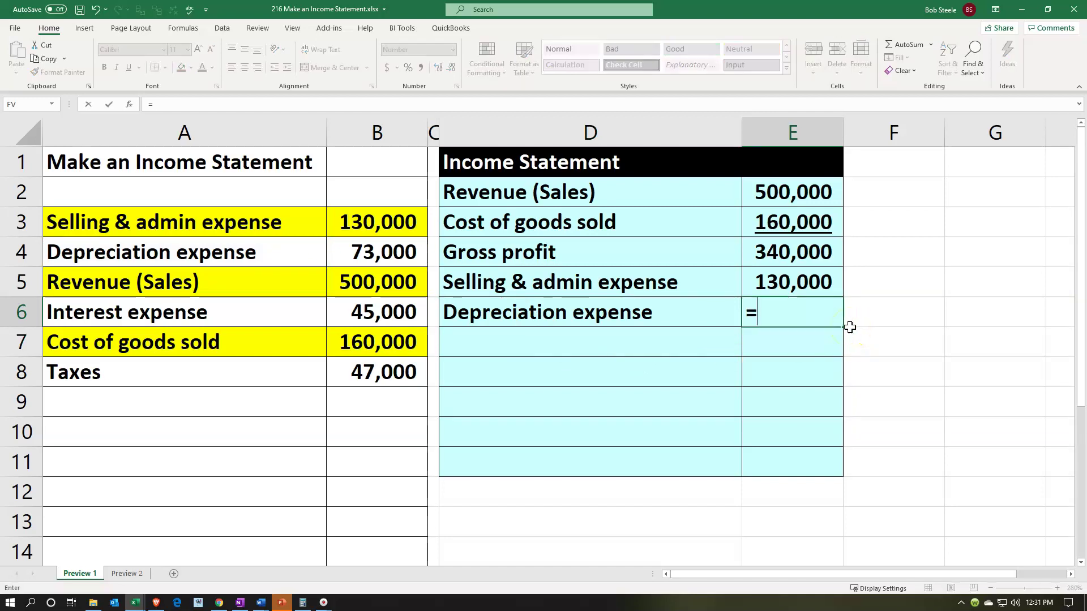
key(Left)
key(Left)
key(Left)
key(Left)
key(Up)
key(Up)
key(Right)
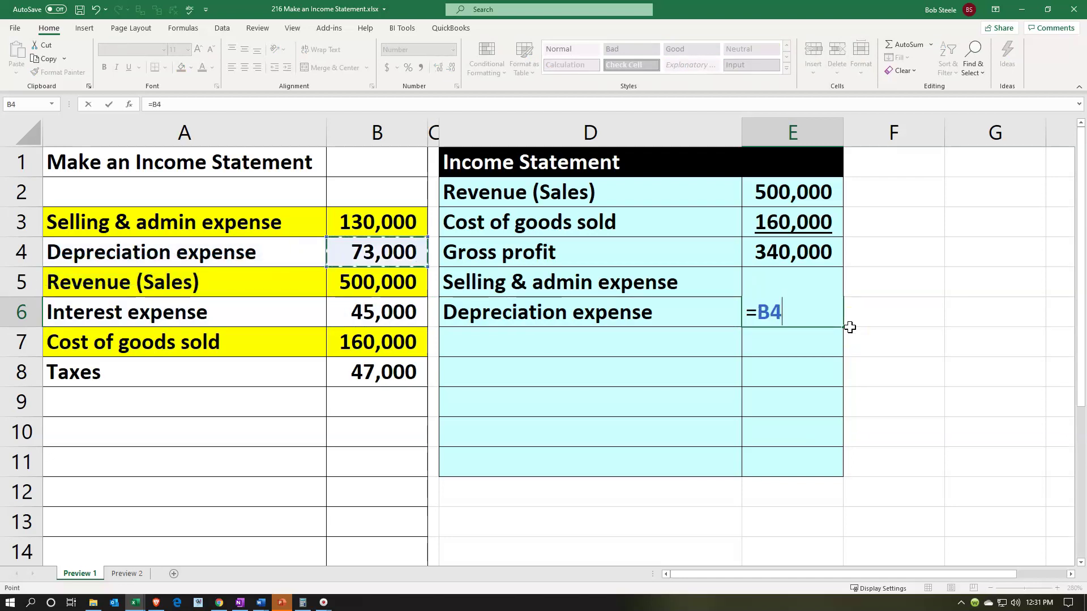
key(Return)
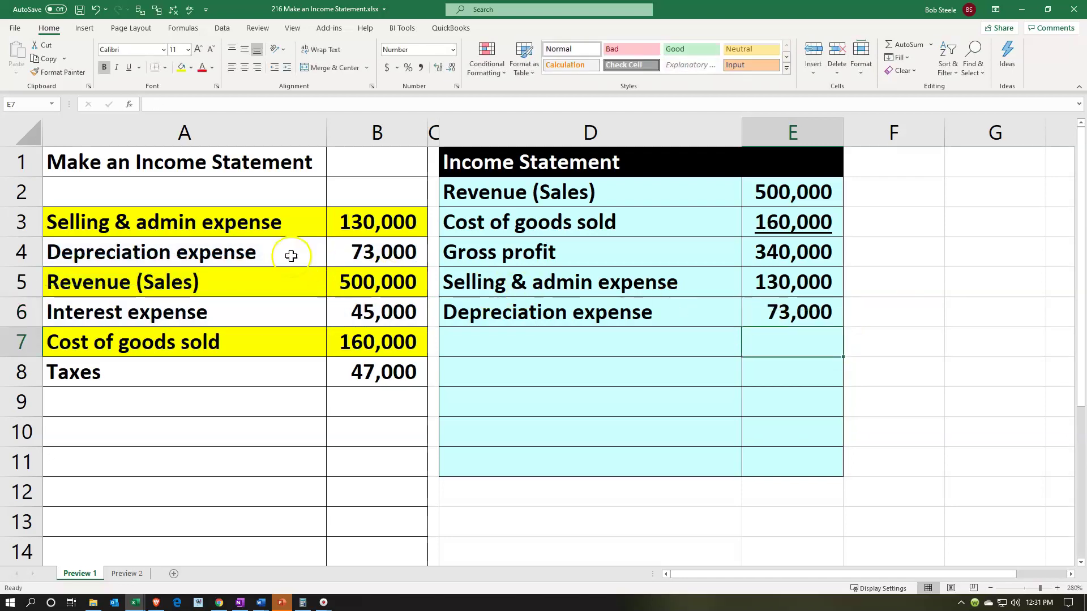
Fill the Depreciation expense source cells A4:B4 with yellow.
click(315, 252)
drag(327, 257, 340, 254)
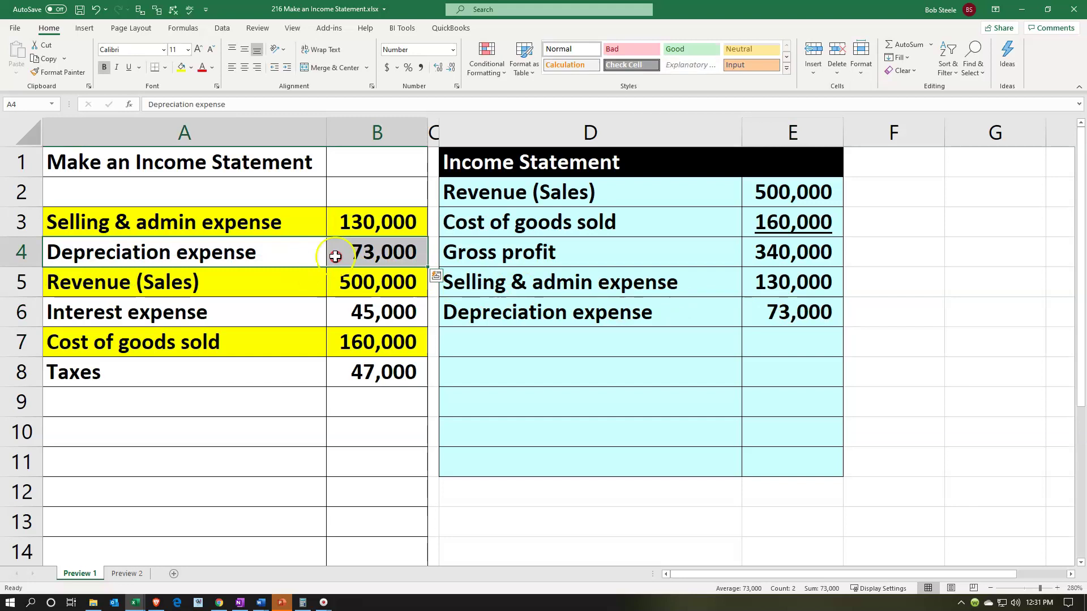
right_click(354, 258)
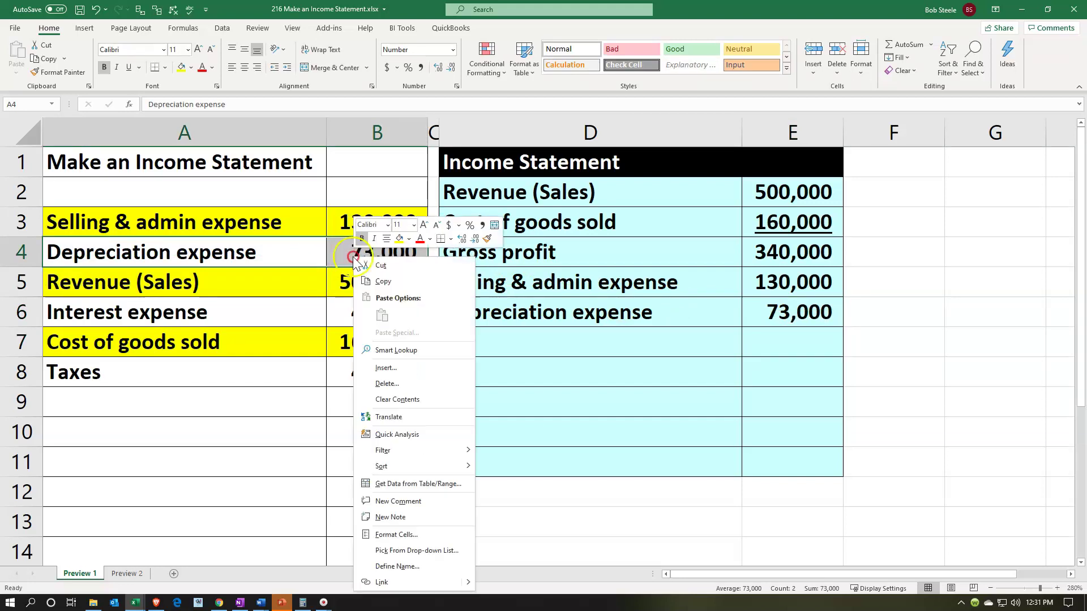
click(396, 241)
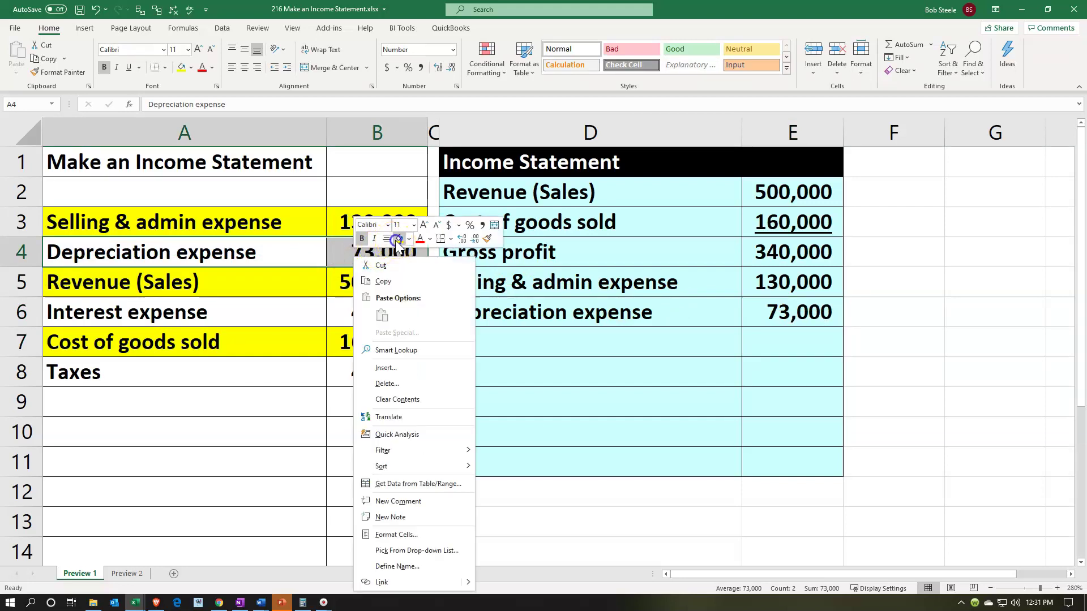
Copy the label "Operating profit" and paste it into cell D7, below Depreciation expense.
click(519, 340)
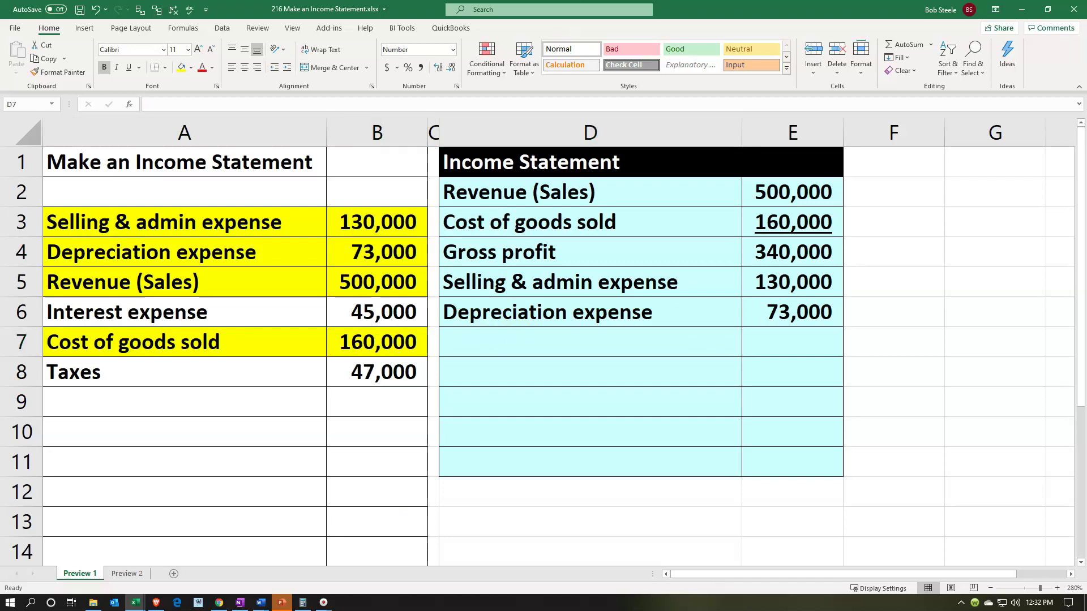
key(ctrl+c)
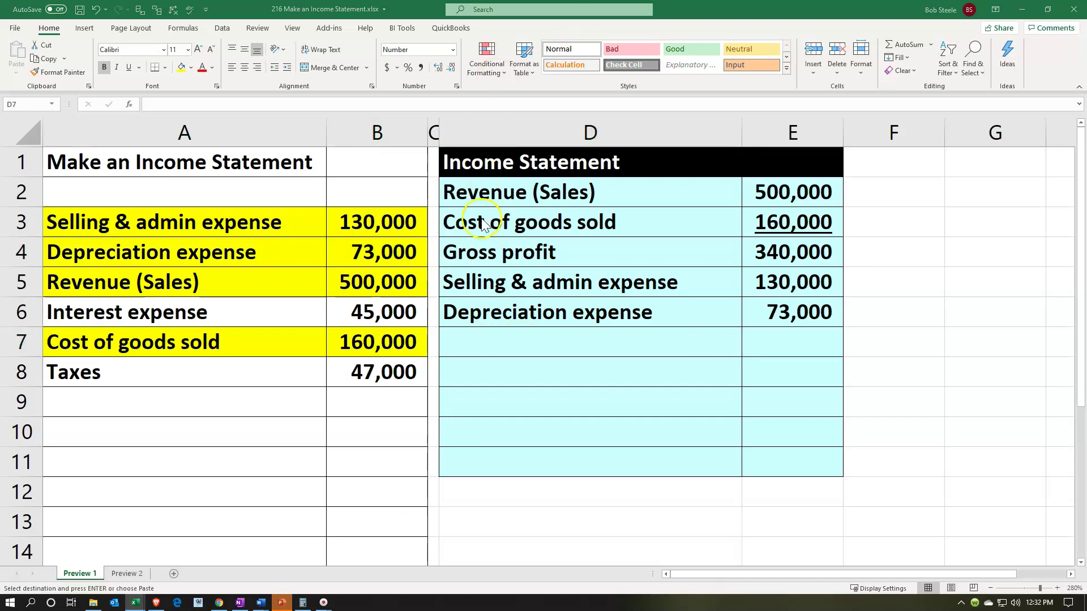
click(517, 329)
key(ctrl+v)
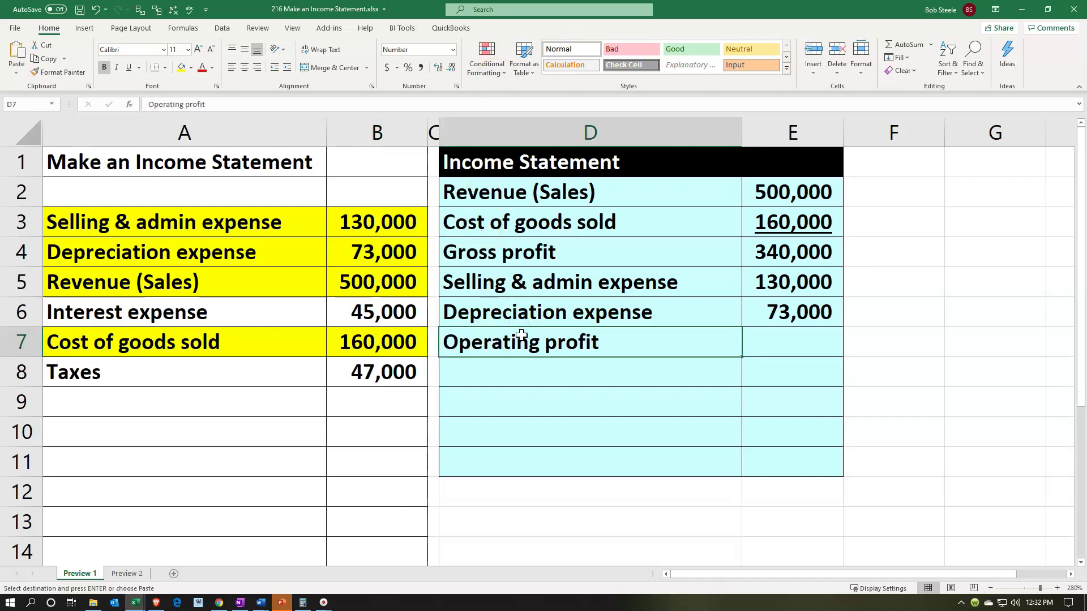
Calculate operating profit in E7 with the formula =E4-E5-E6.
key(Right)
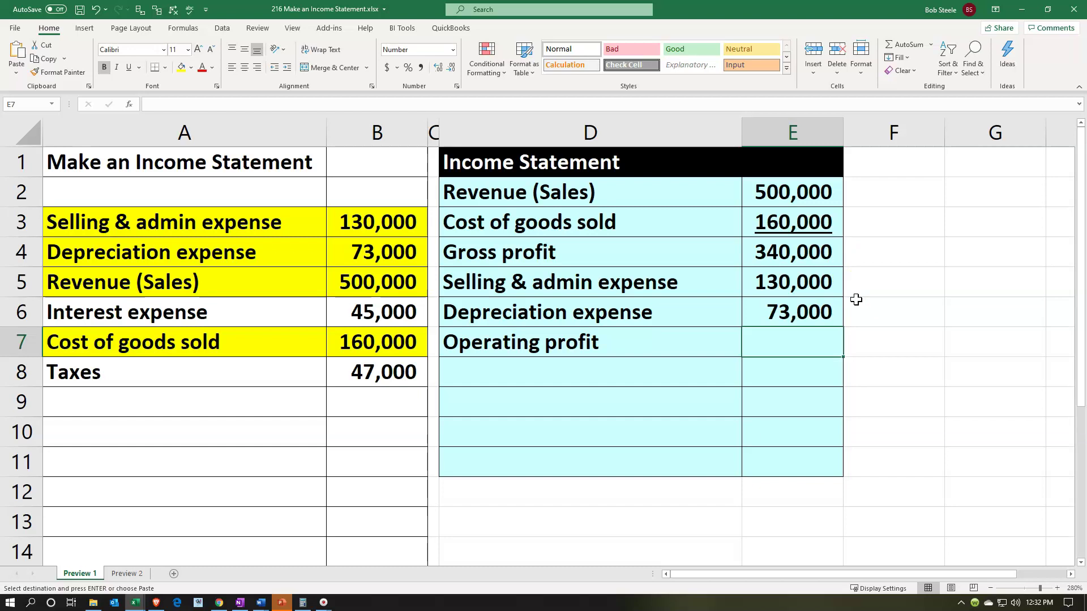
text(=)
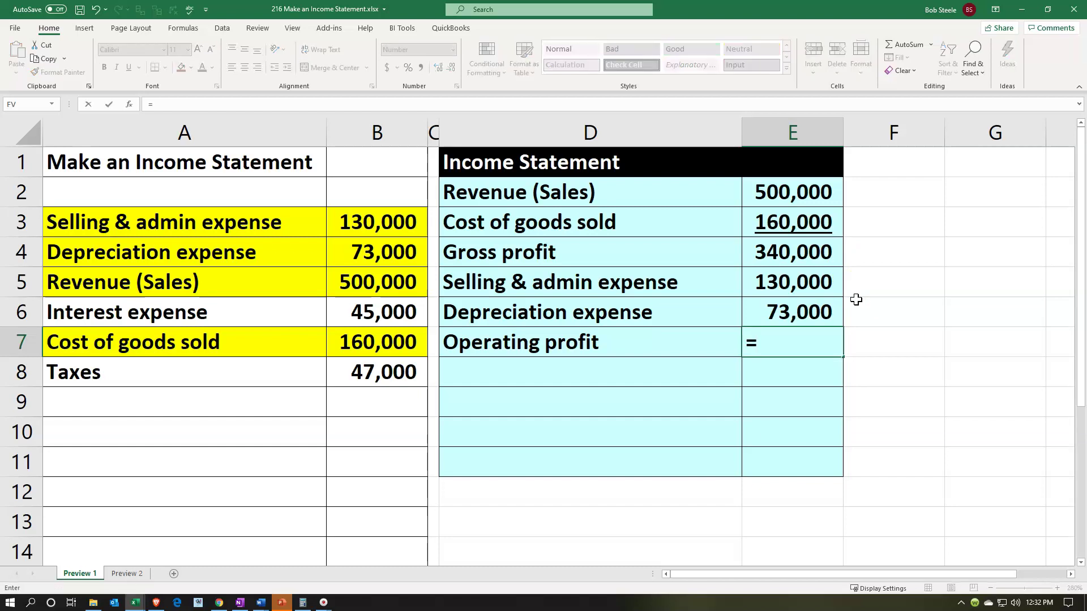
key(Up)
key(Up)
key(Up)
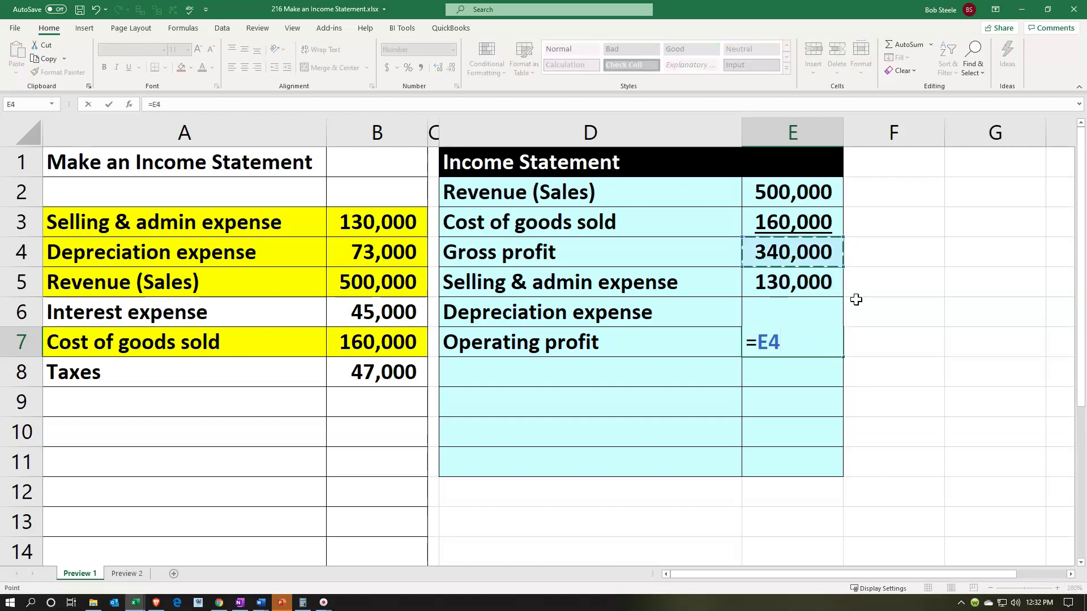
text(-)
key(Up)
key(Up)
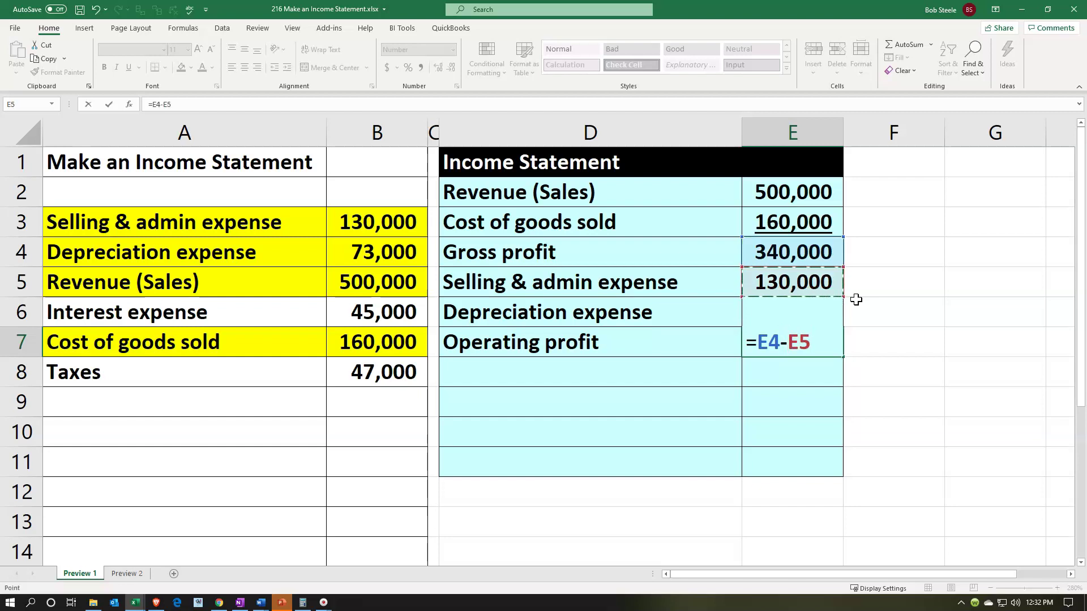
text(-)
key(Up)
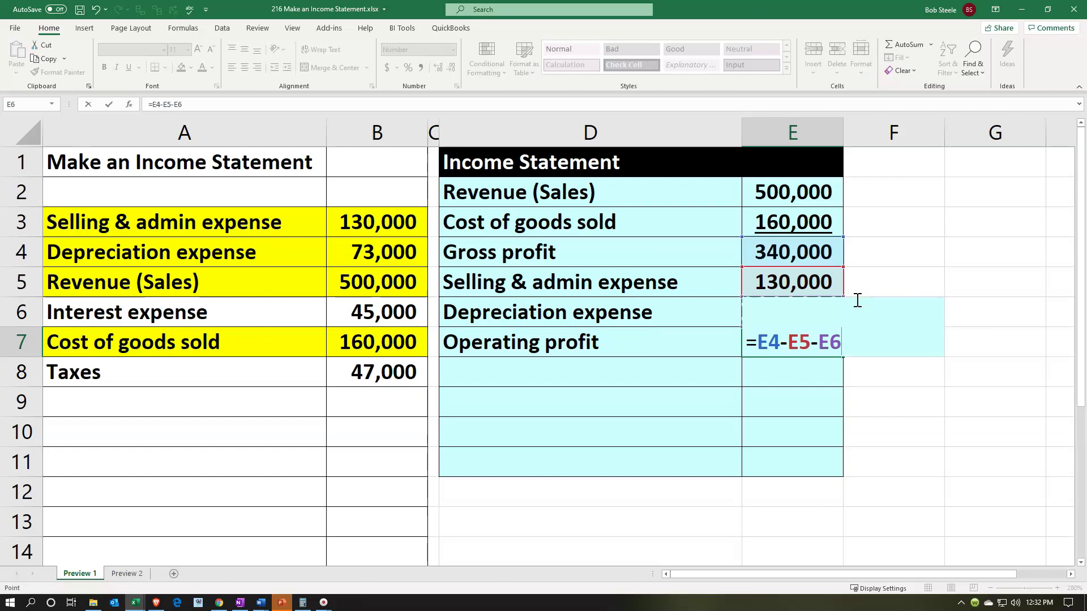
key(Return)
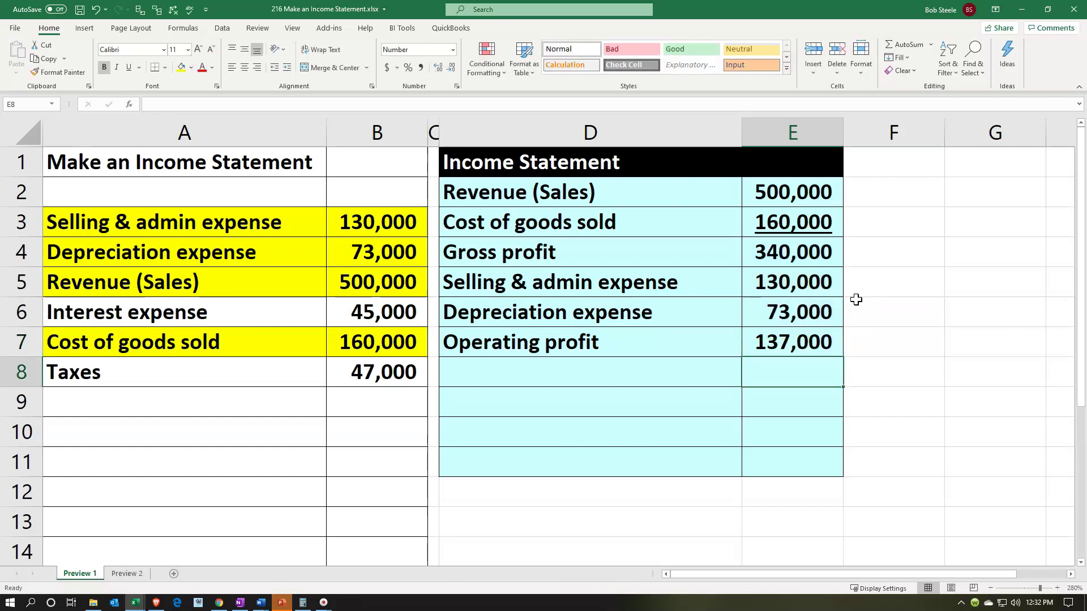
Enter an alternative operating profit calculation in F7 with the formula =E4-SUM(E5:E6).
key(Right)
key(Up)
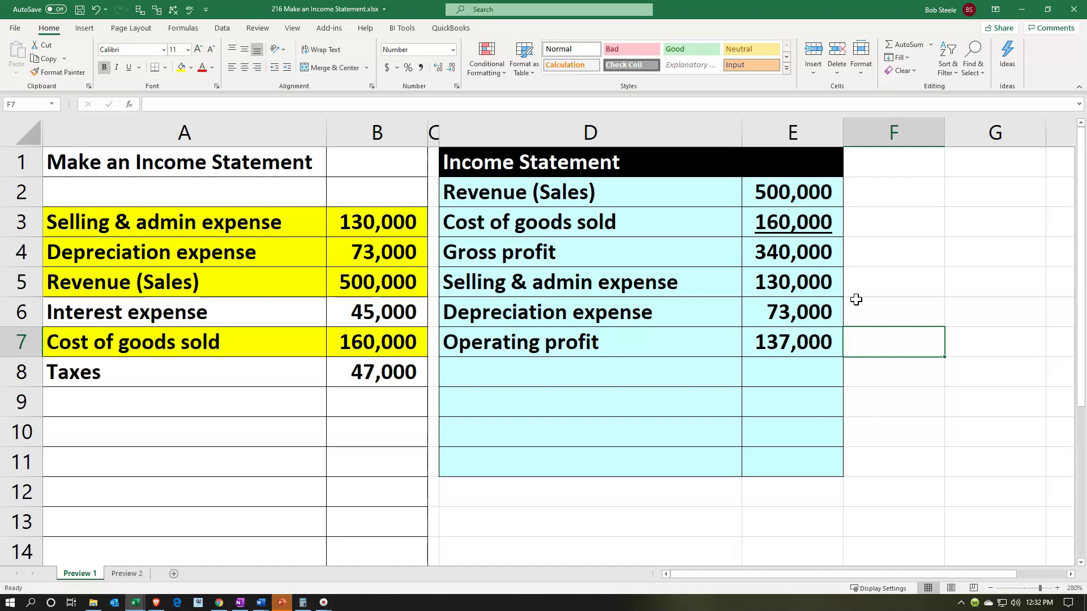
text(=)
key(Up)
key(Up)
key(Up)
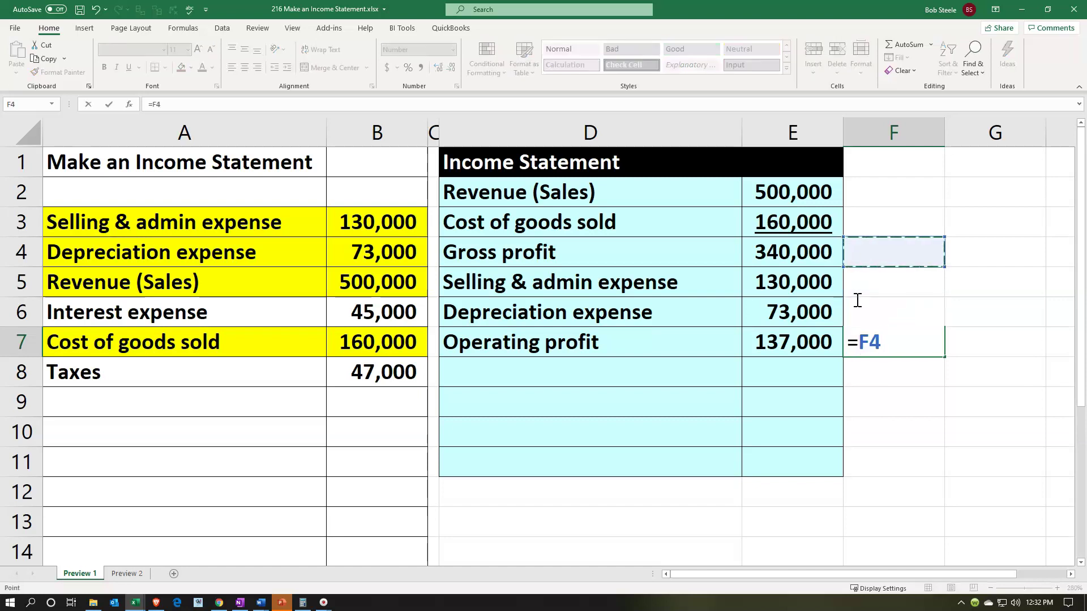
key(Left)
text(-)
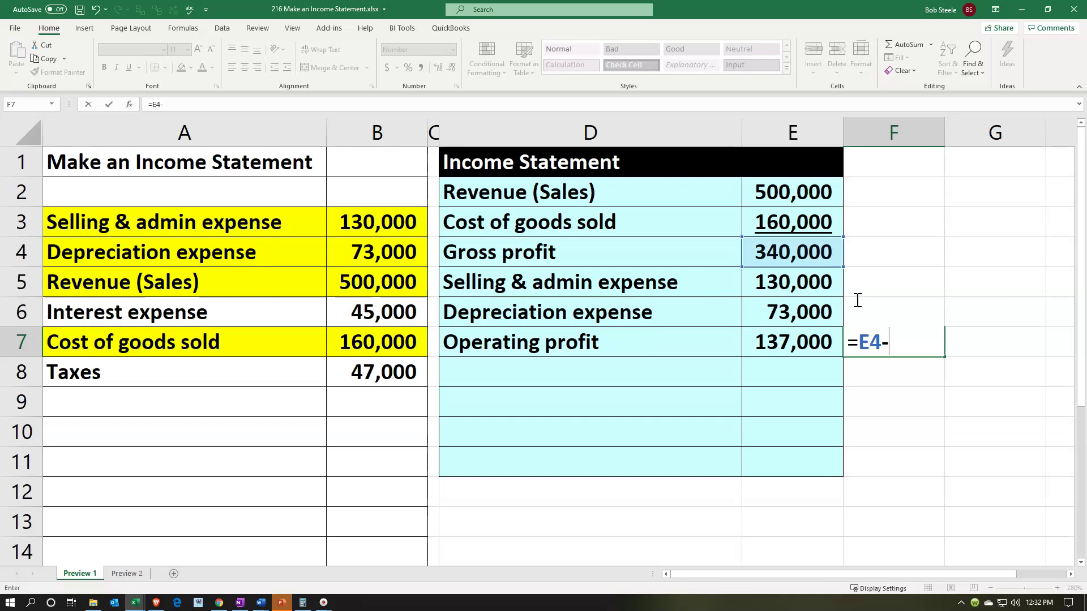
text(sum)
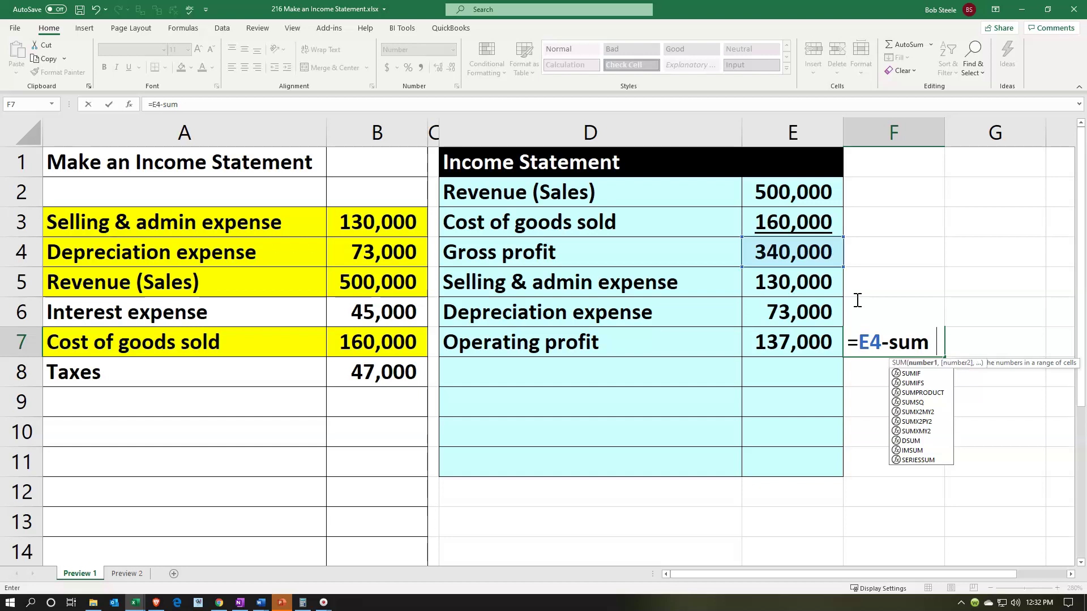
text( ()
key(Up)
key(Up)
key(Left)
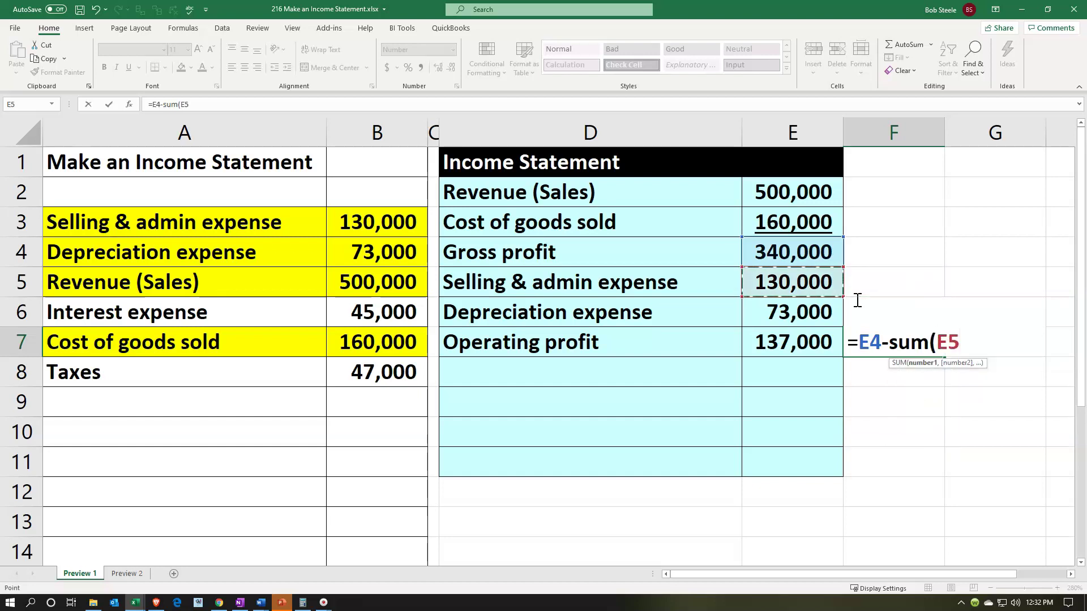
key(shift+Down)
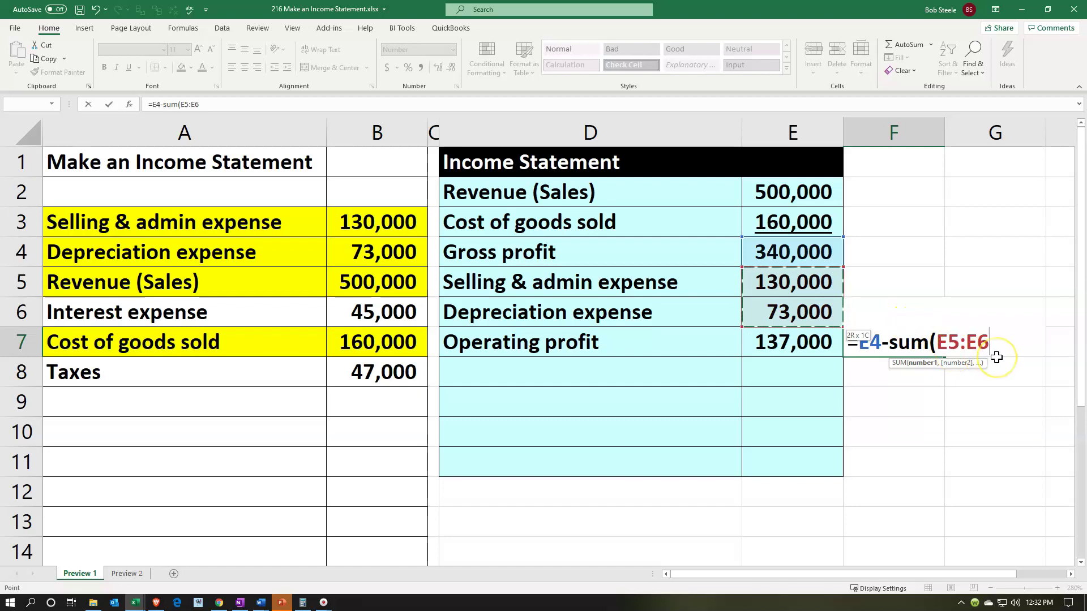
text())
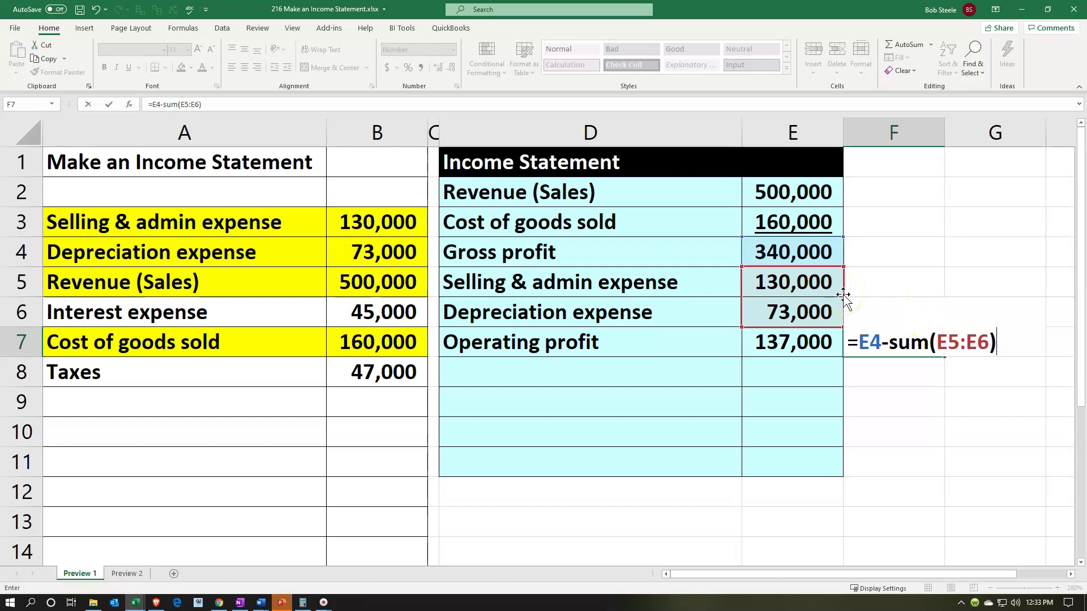
key(Return)
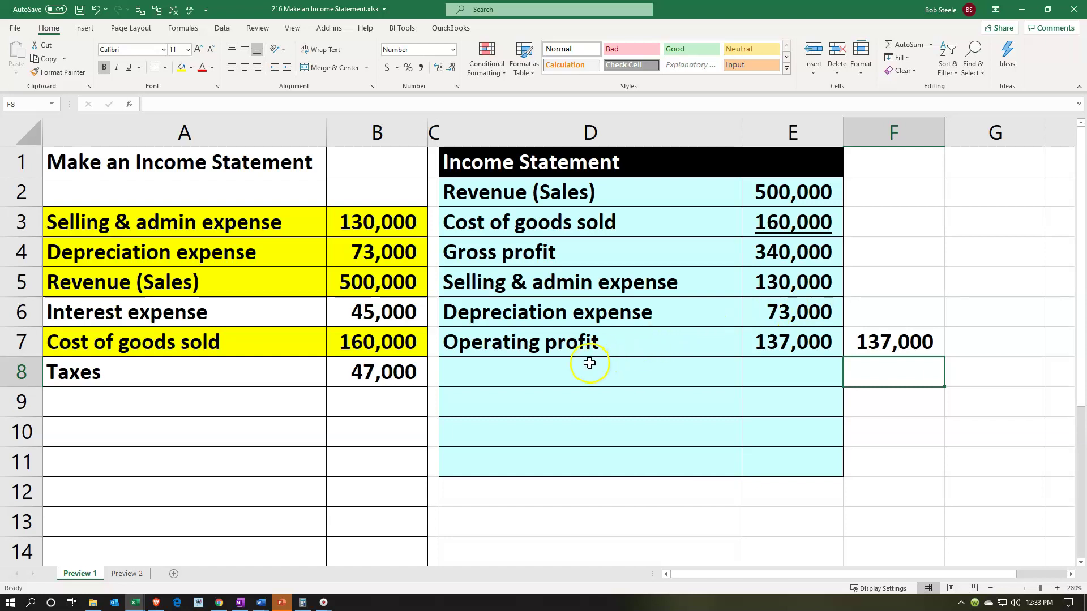
Reference the Interest expense label in A6 from cell D8, below Operating profit.
click(573, 384)
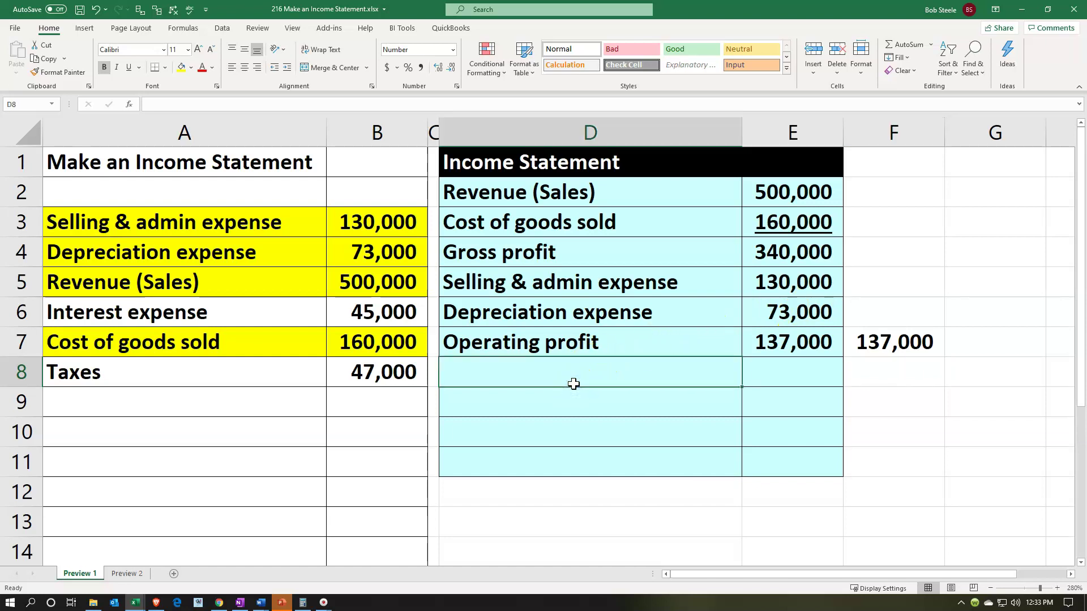
text(=)
key(Left)
key(Left)
key(Left)
key(Up)
key(Up)
key(Return)
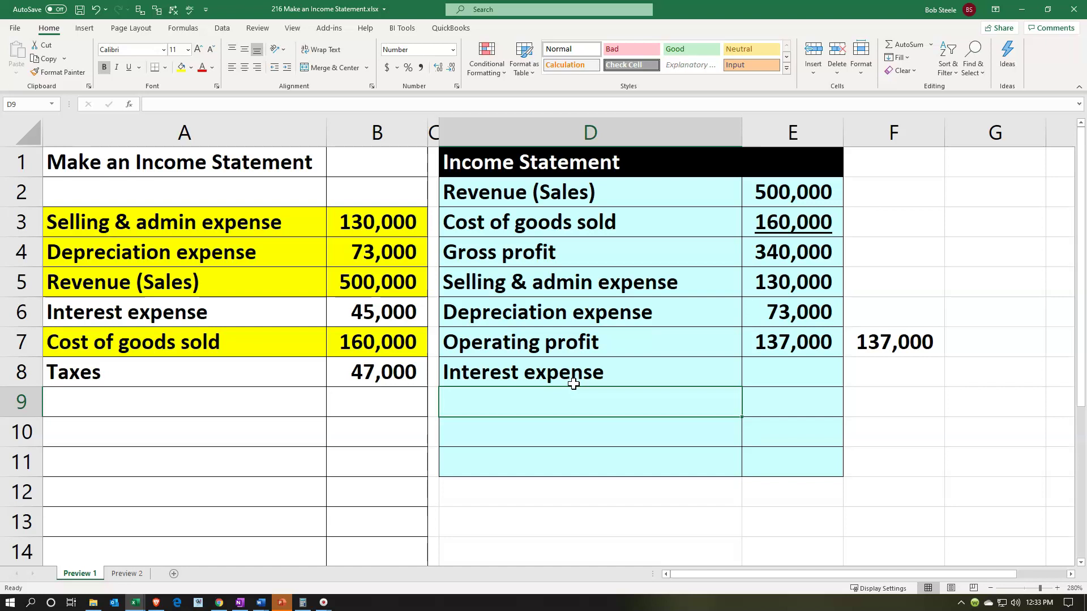
Underline the depreciation expense amount in E6 above the operating profit subtotal.
click(782, 369)
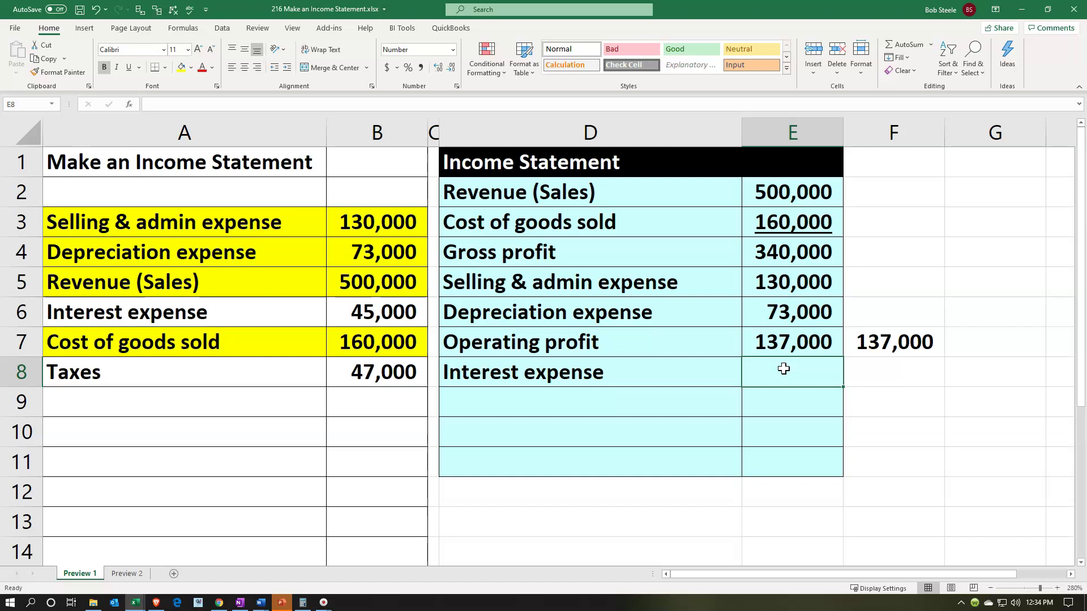
click(774, 320)
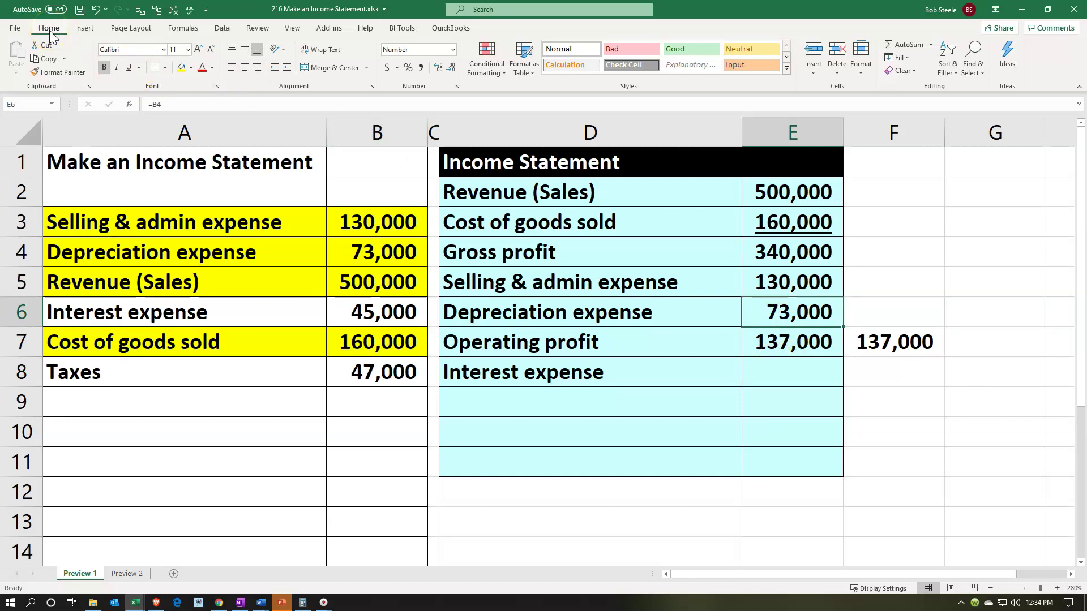
click(128, 70)
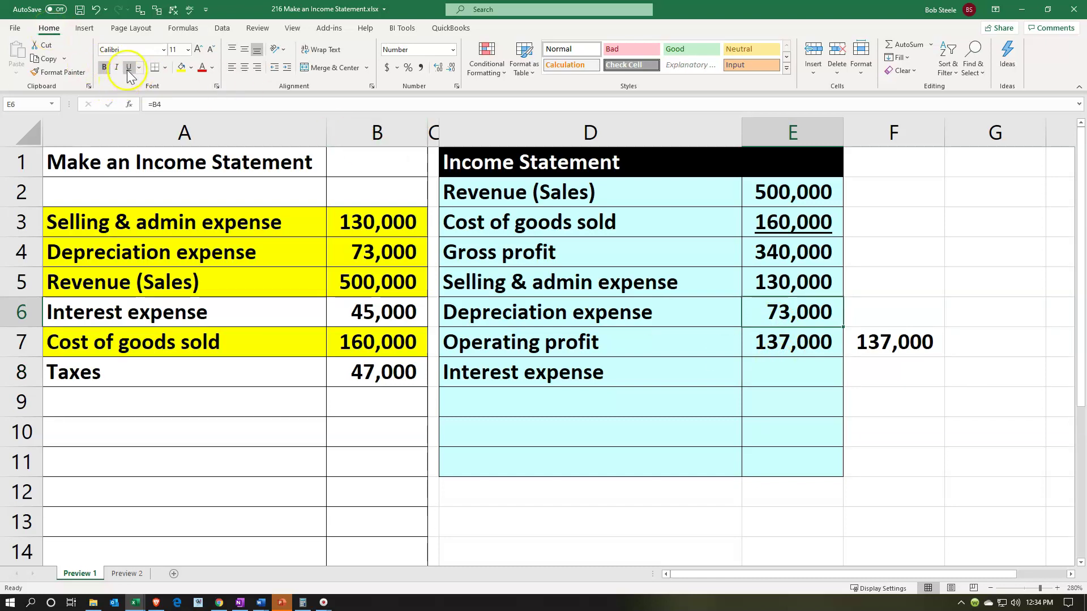
Reference the interest expense amount in B6 from cell E8.
click(792, 368)
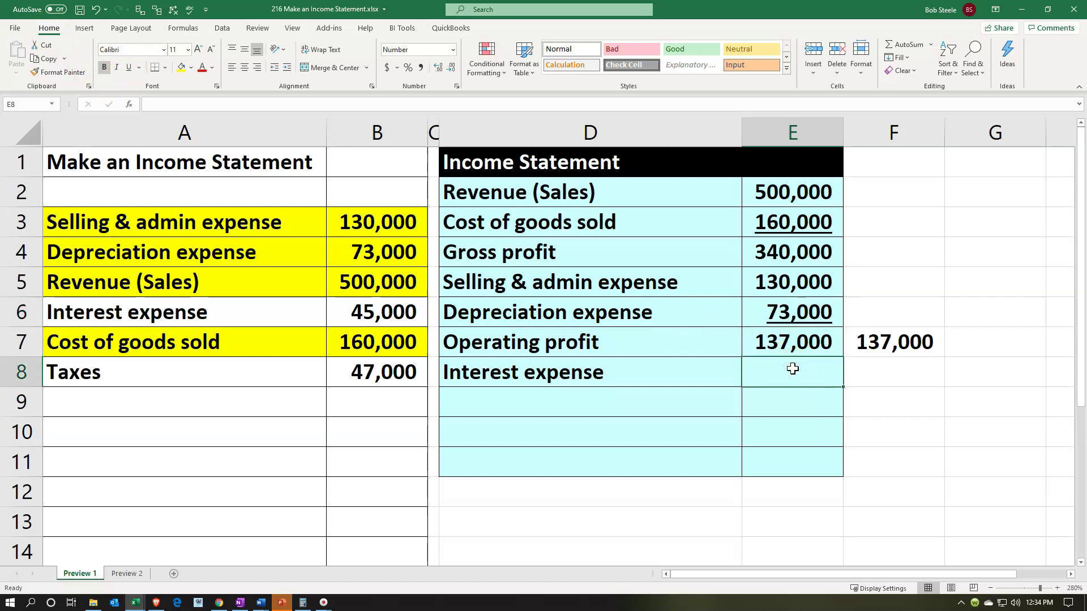
text(=)
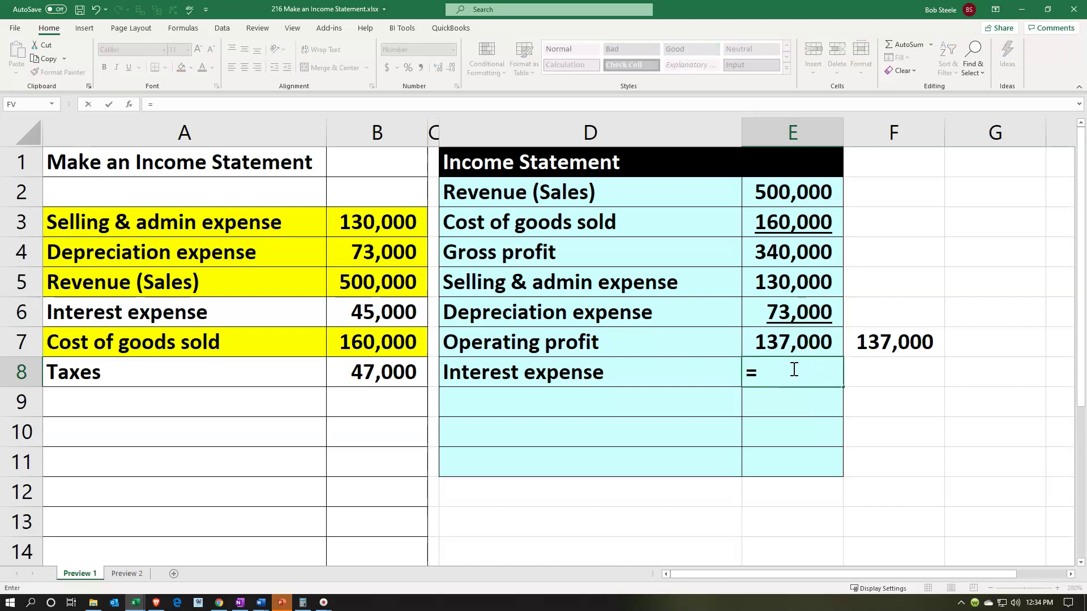
key(Left)
key(Left)
key(Left)
key(Up)
key(Up)
key(Return)
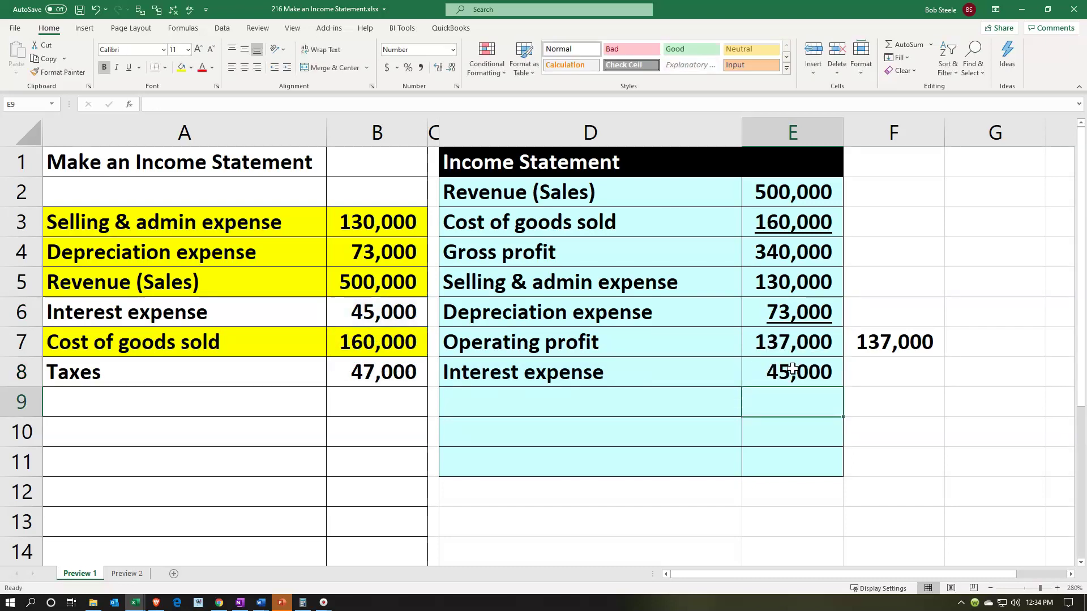
click(792, 369)
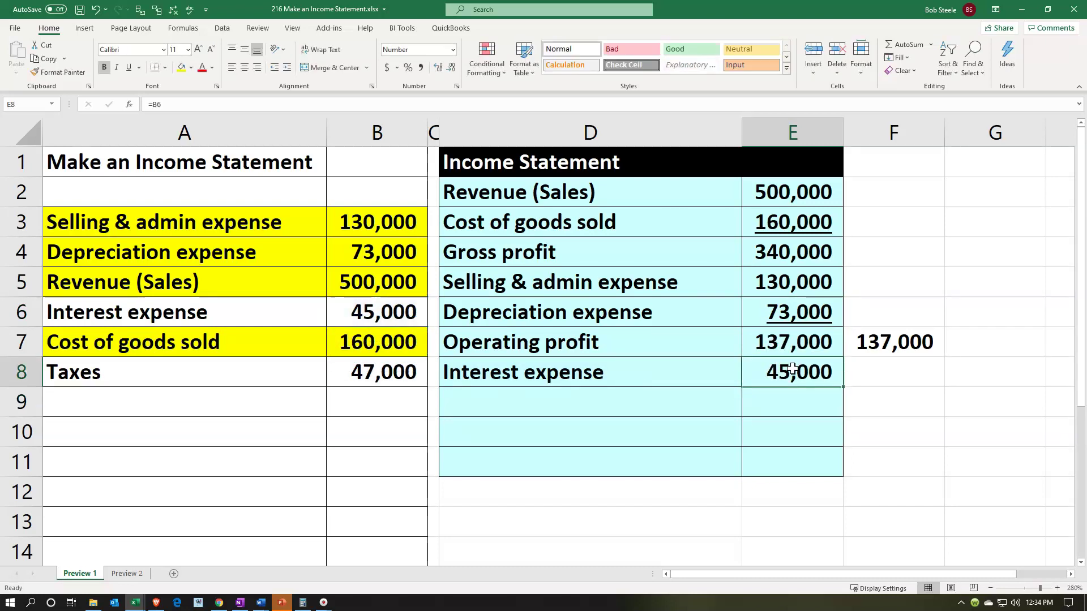
click(801, 344)
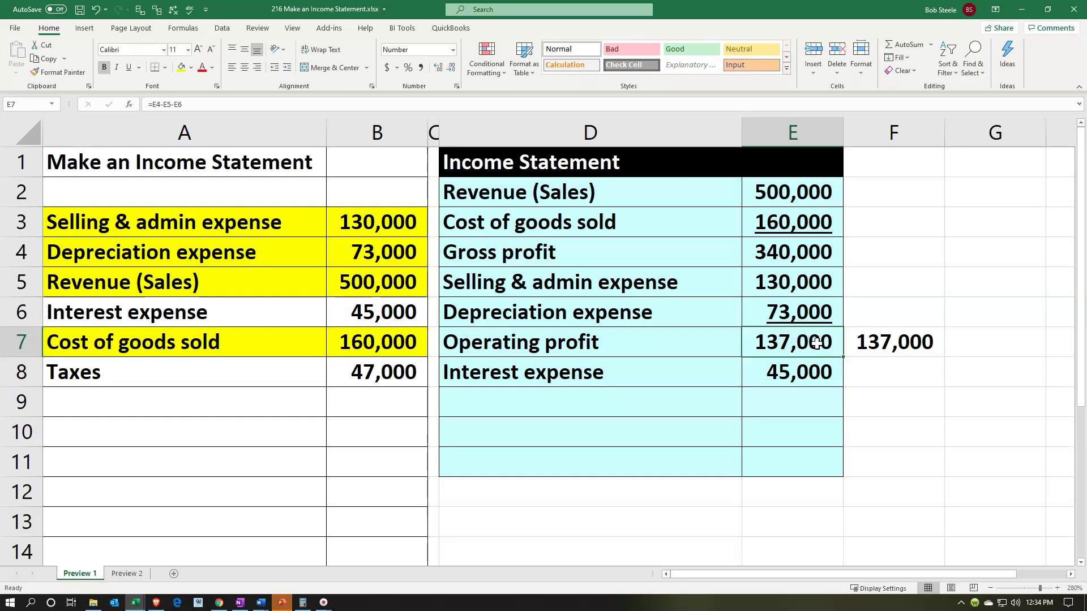
click(814, 358)
click(627, 402)
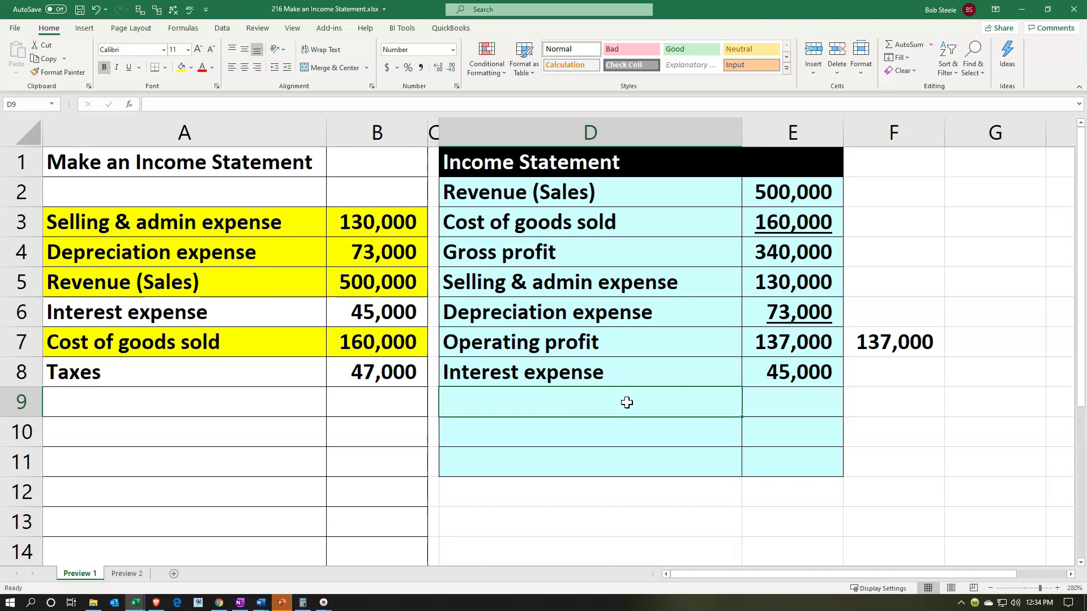
Highlight the Interest expense label and amount in A6:B6 with yellow fill.
drag(262, 311, 382, 311)
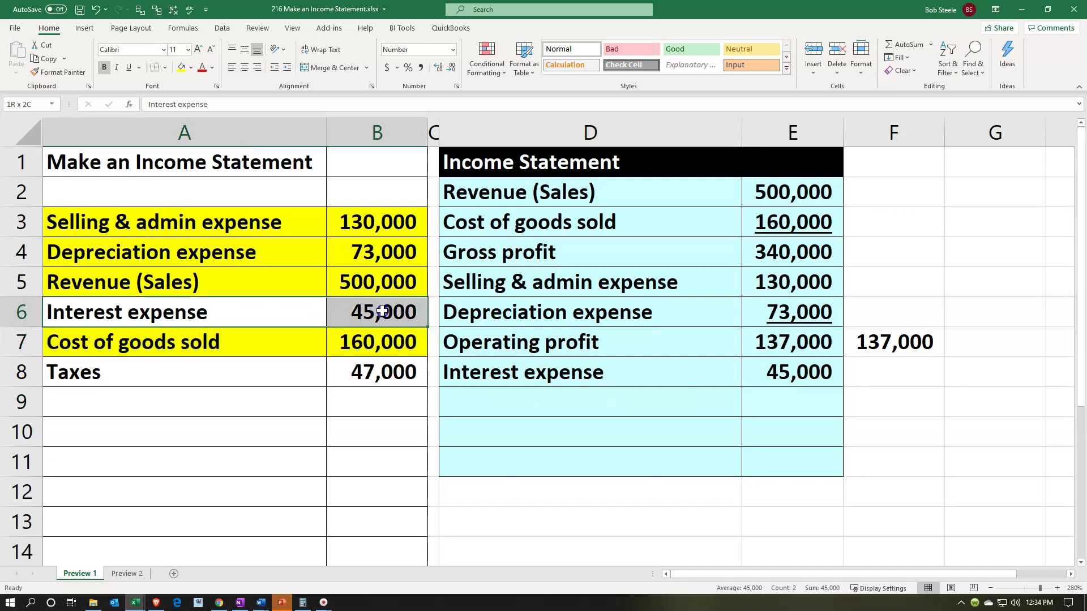
right_click(382, 312)
click(425, 241)
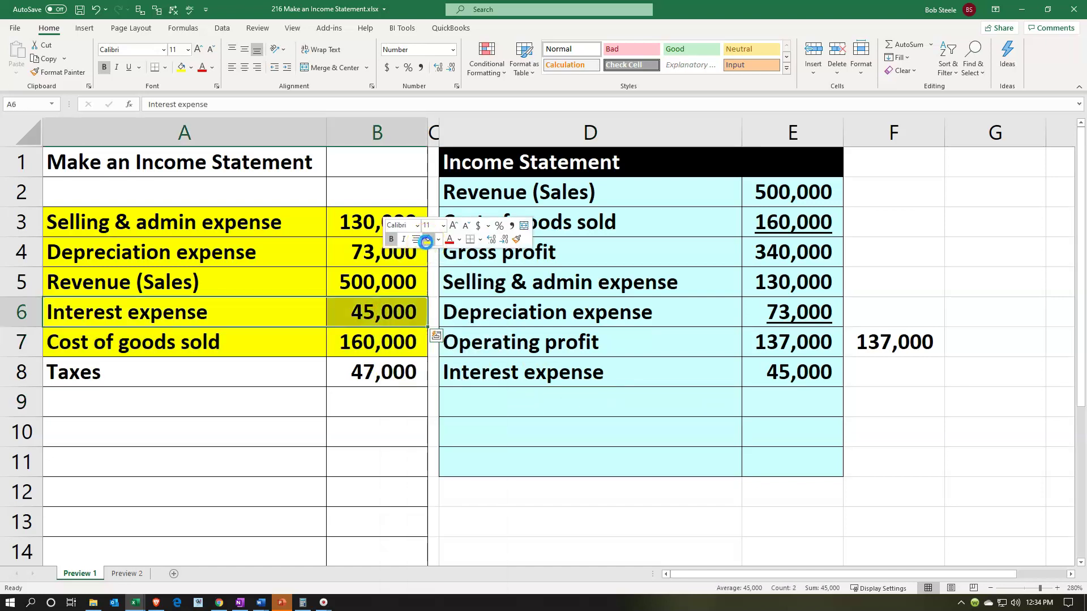
Enter the subtotal label "Earning before taxes" in D9, below Interest expense.
click(553, 405)
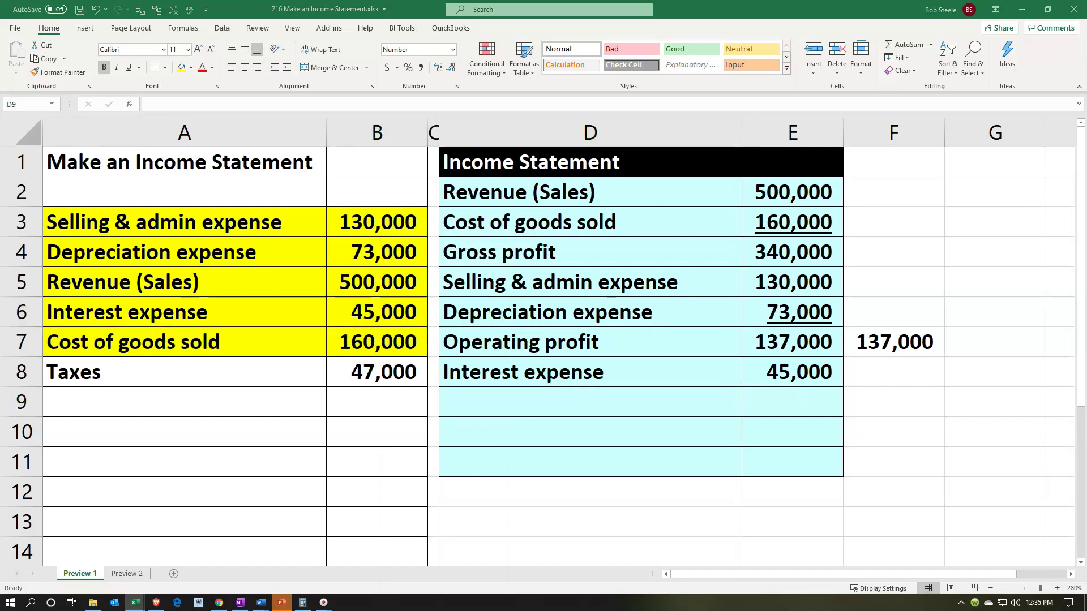
click(552, 386)
click(549, 397)
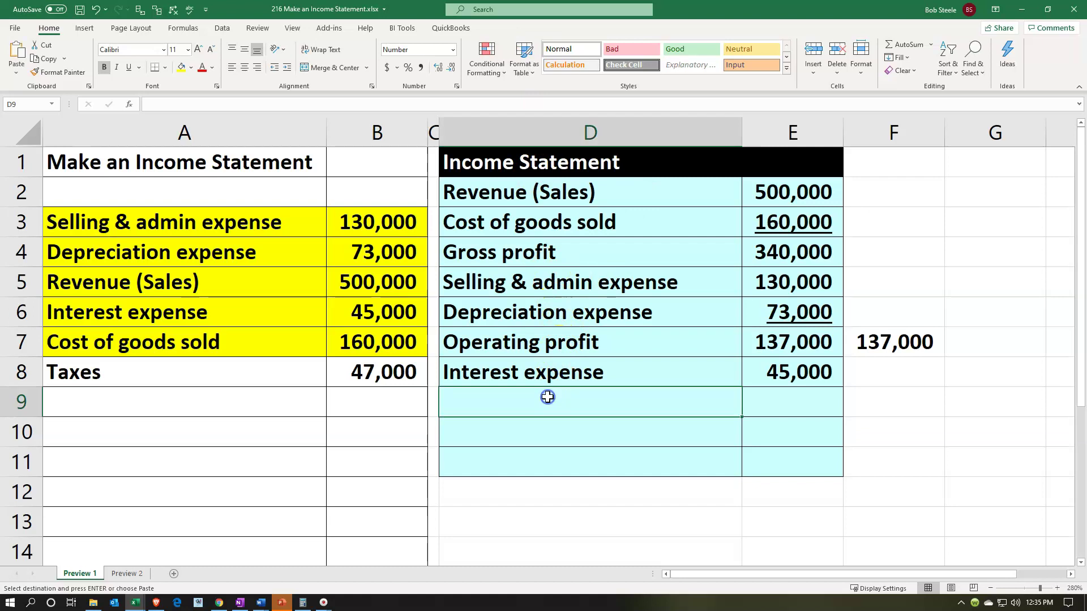
key(ctrl+v)
double_click(563, 405)
text(e)
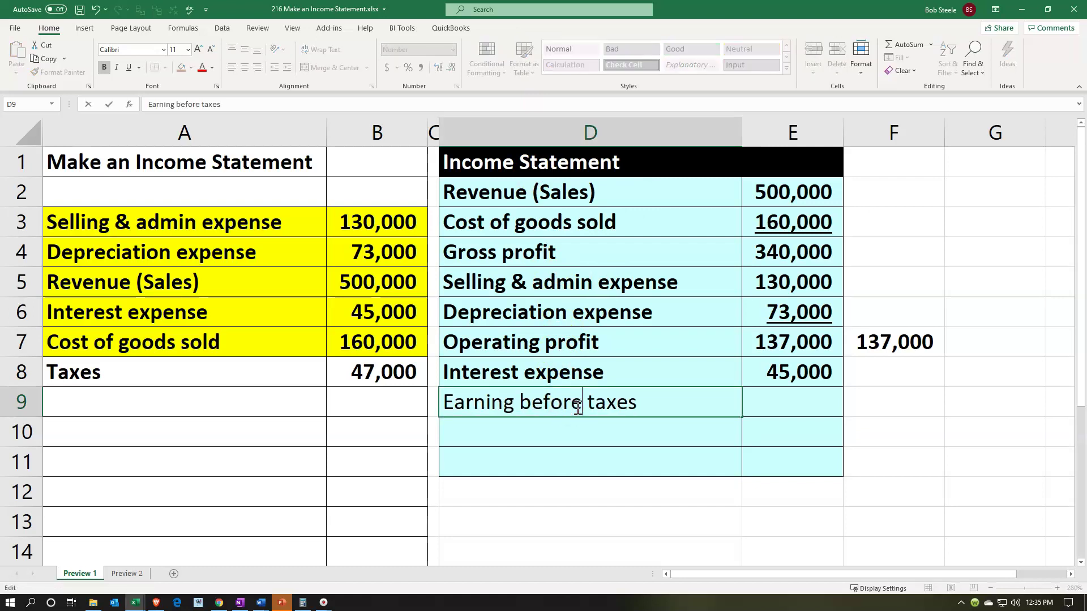
key(Return)
Calculate earnings before taxes in E9 with the formula =E7-E8 and underline the interest expense amount in E8.
key(Up)
key(Right)
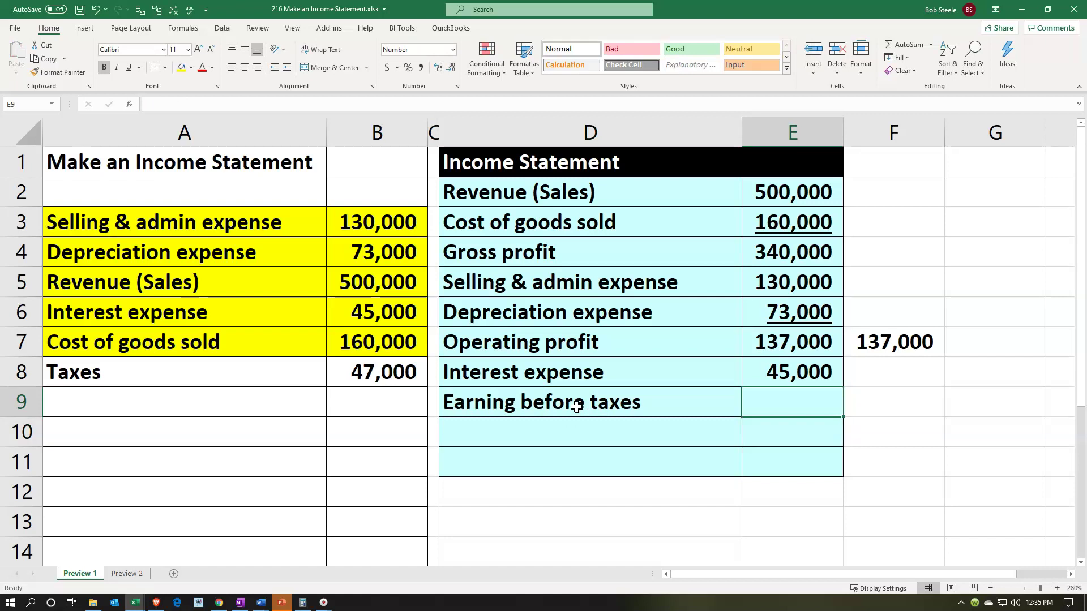
text(=)
key(Up)
key(Up)
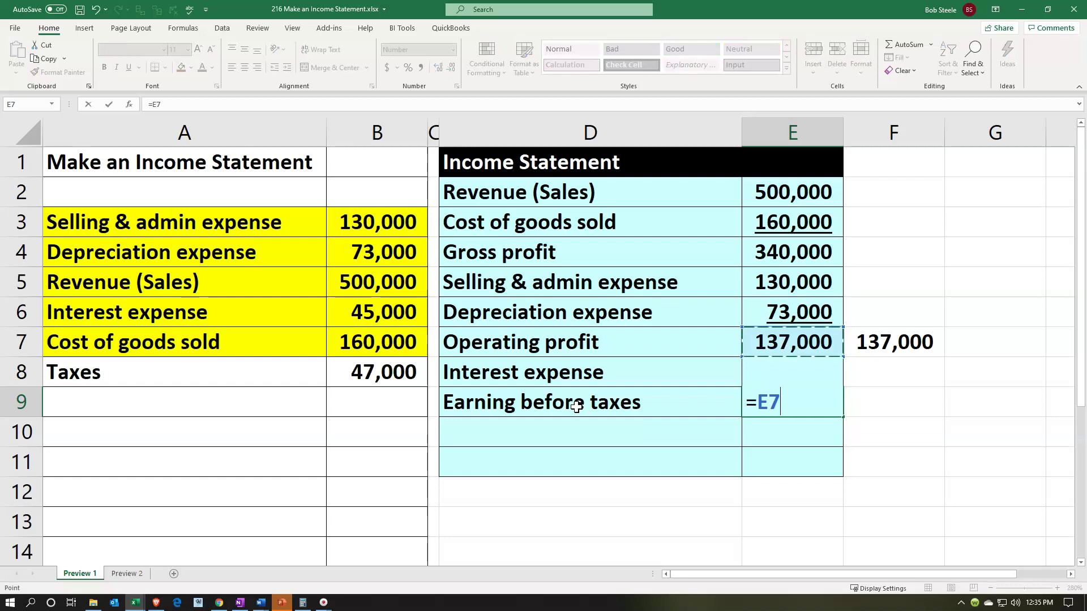
text(-)
key(Up)
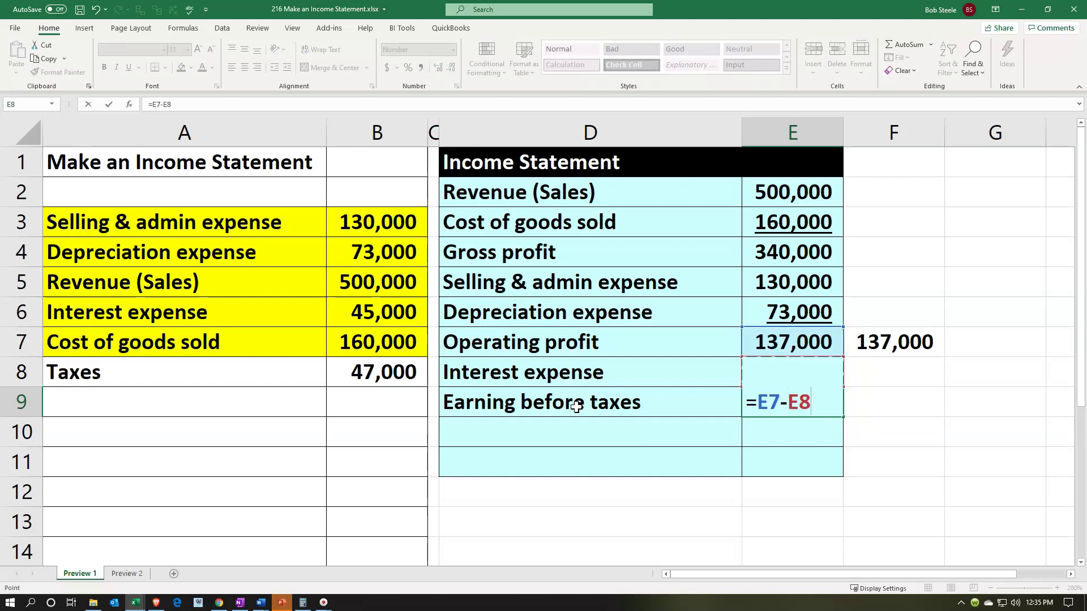
key(Return)
double_click(769, 402)
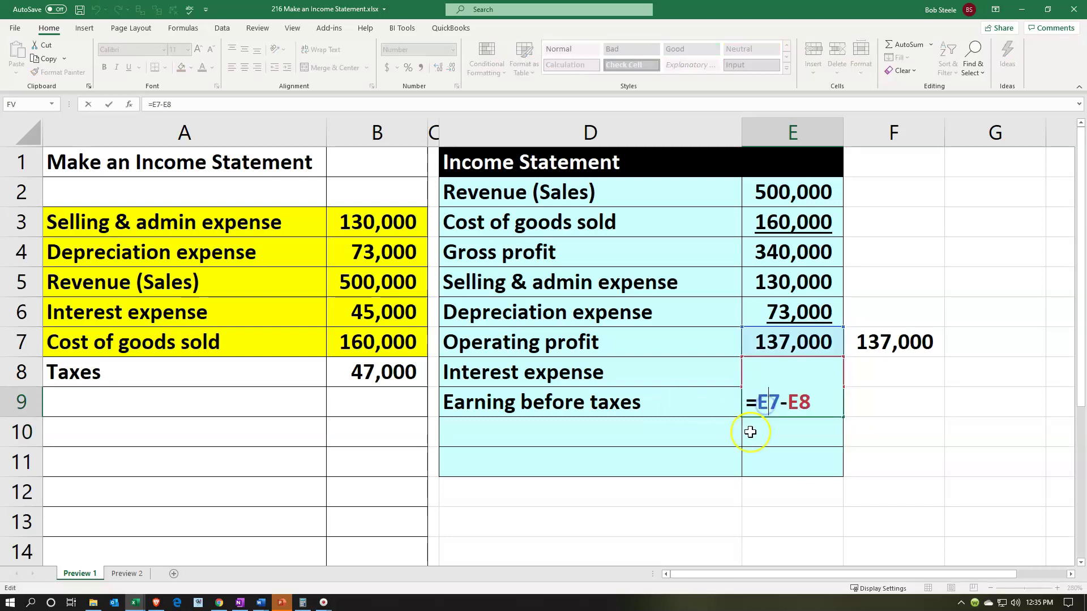
click(750, 432)
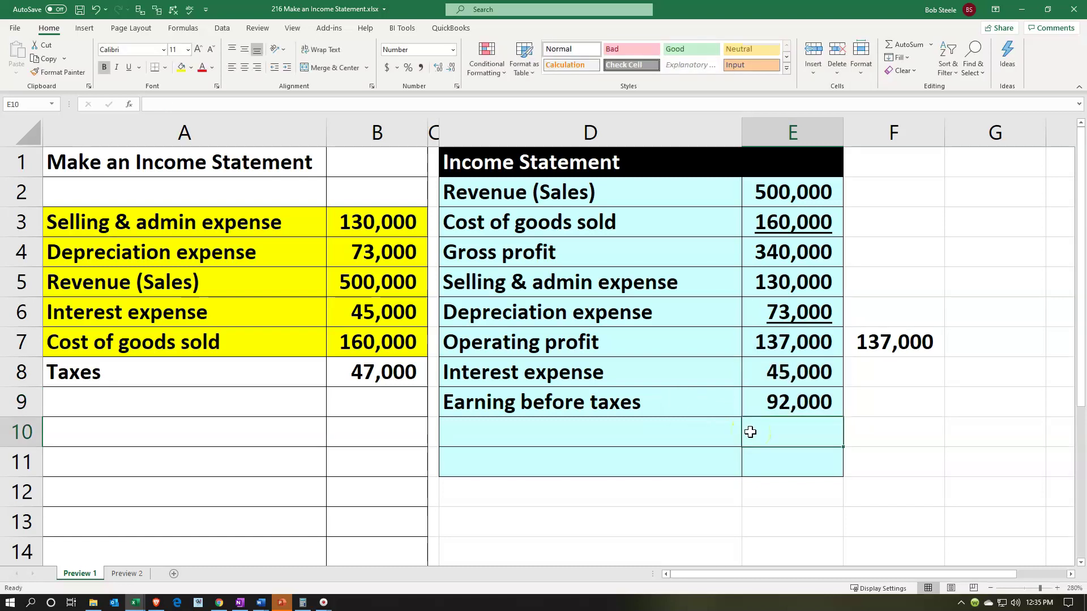
click(767, 374)
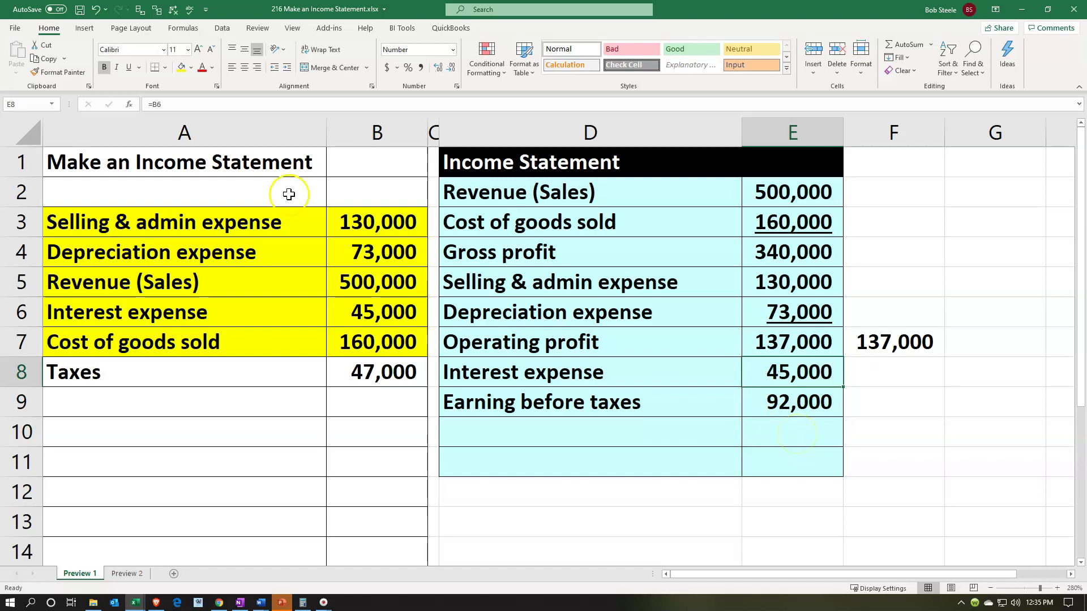
click(129, 67)
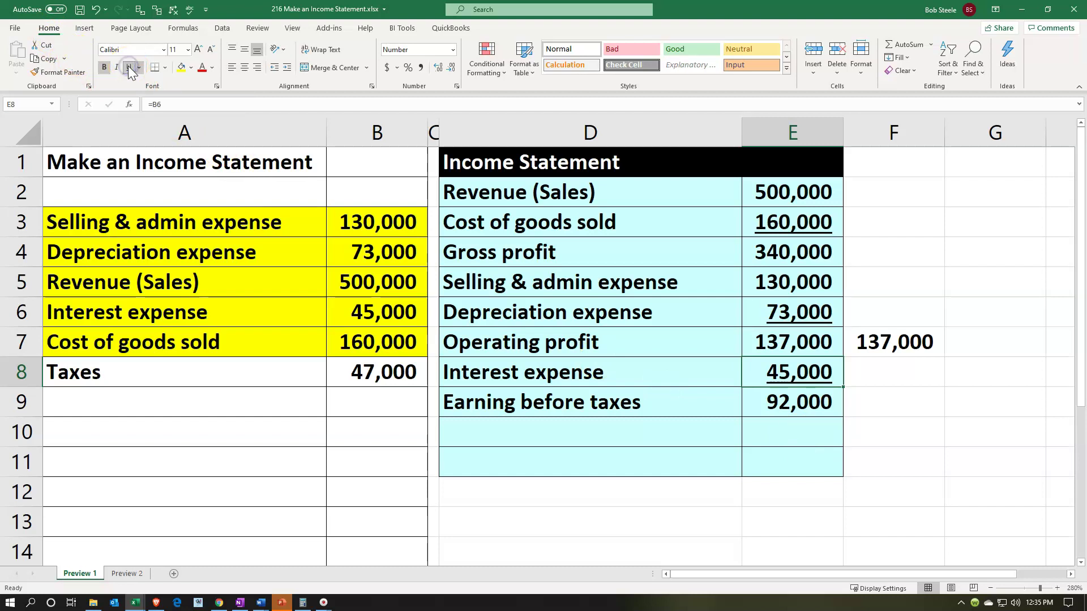
Reference the Taxes label in A8 from cell D10, below Earning before taxes.
click(537, 427)
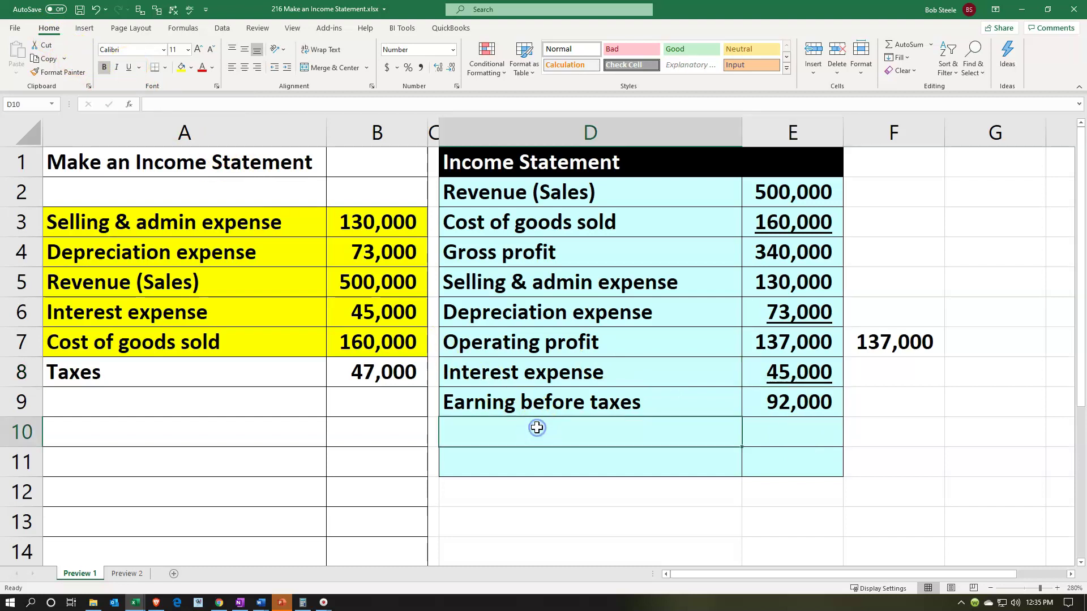
text(=)
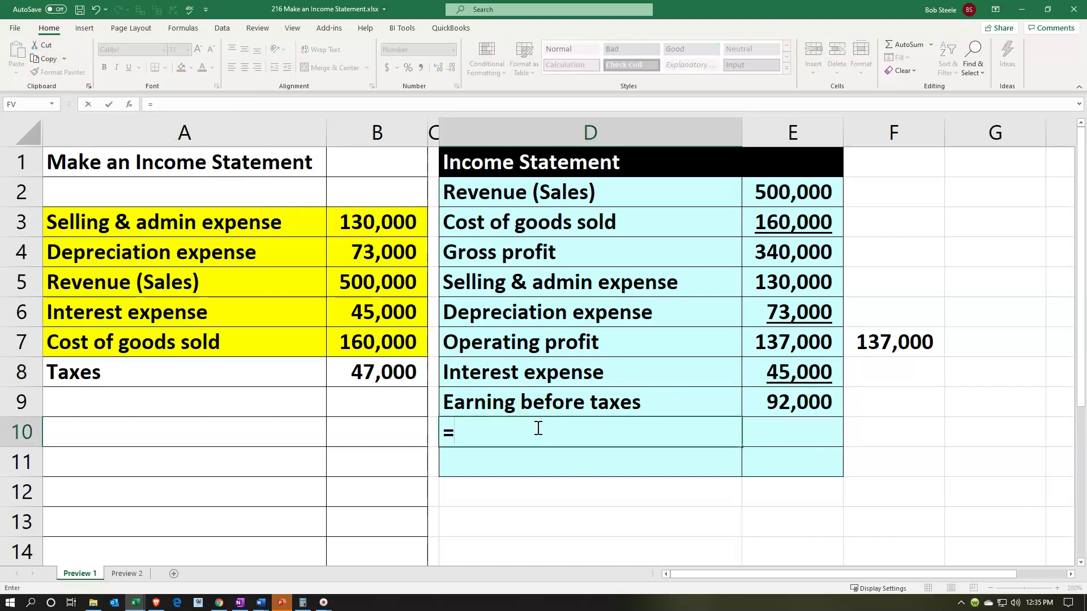
key(Left)
key(Left)
key(Left)
key(Up)
key(Up)
key(Return)
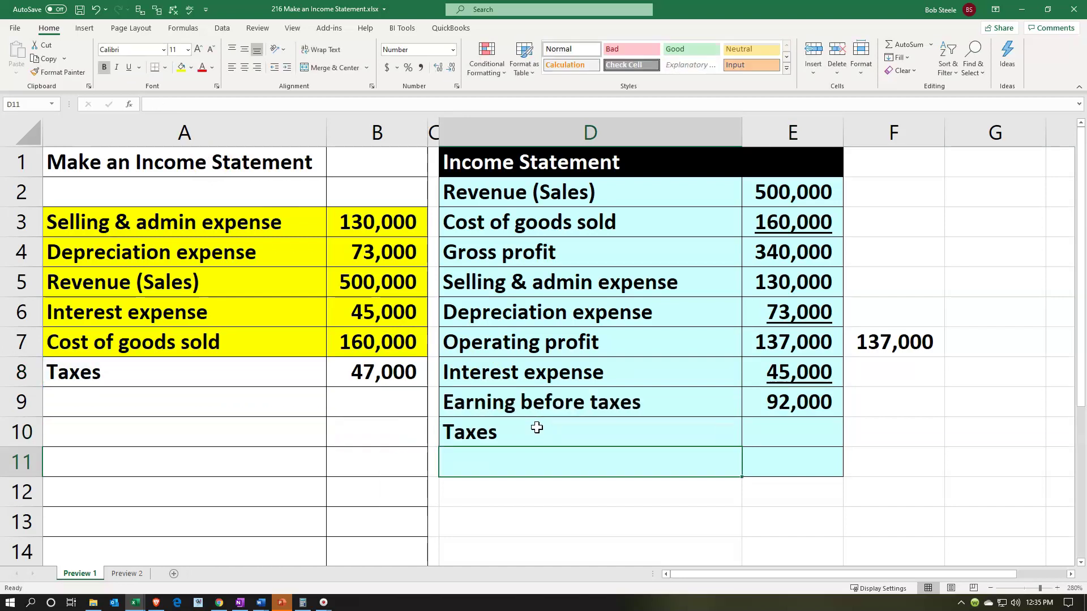
Reference the taxes amount in B8 from cell E10.
key(Right)
key(Right)
key(Up)
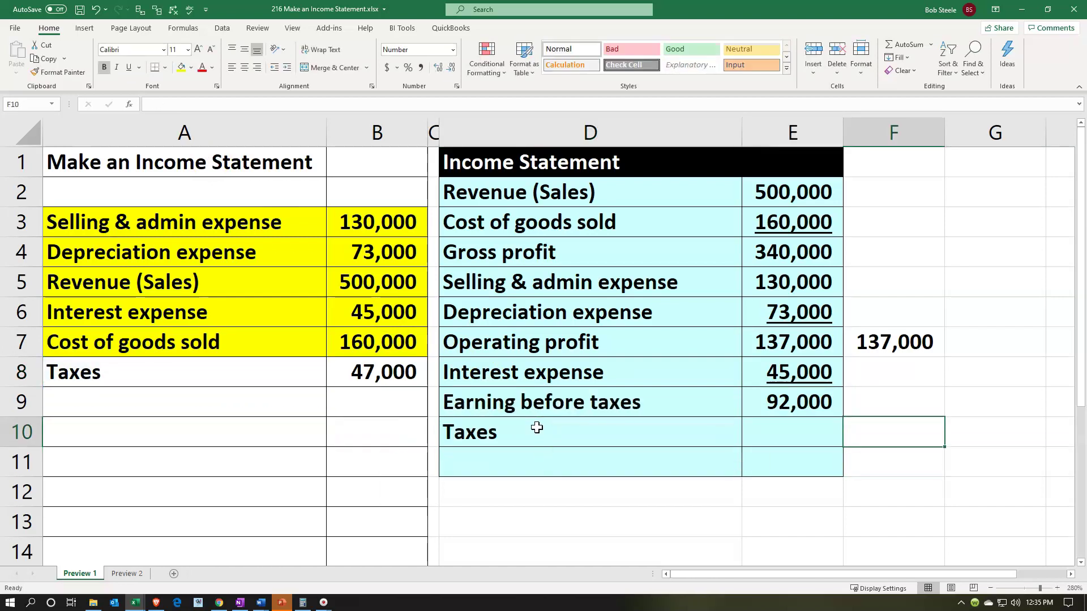
key(Left)
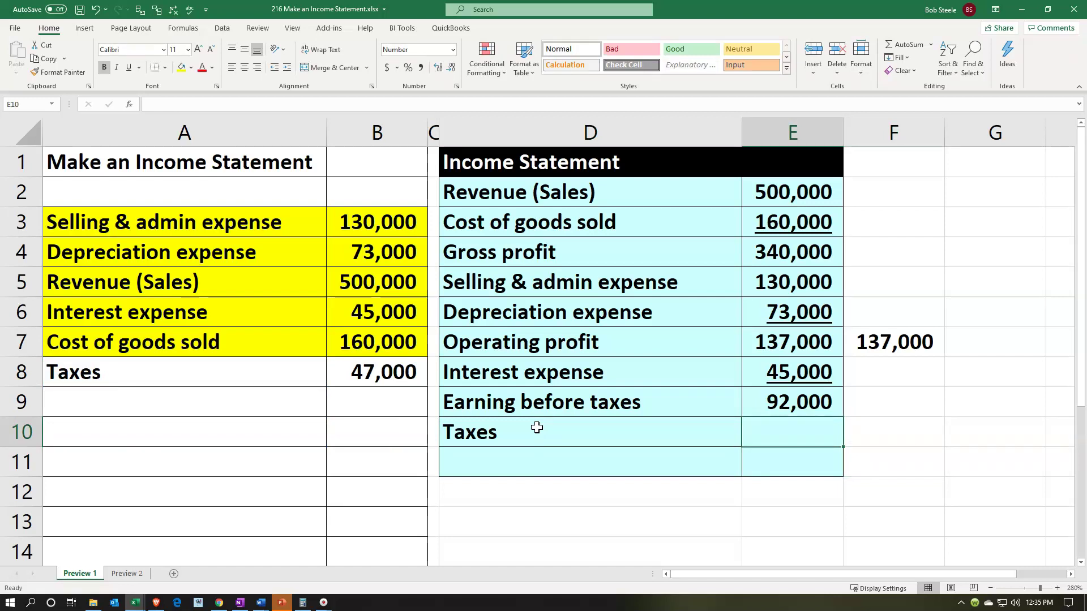
text(=)
key(Left)
key(Left)
key(Left)
key(Up)
key(Up)
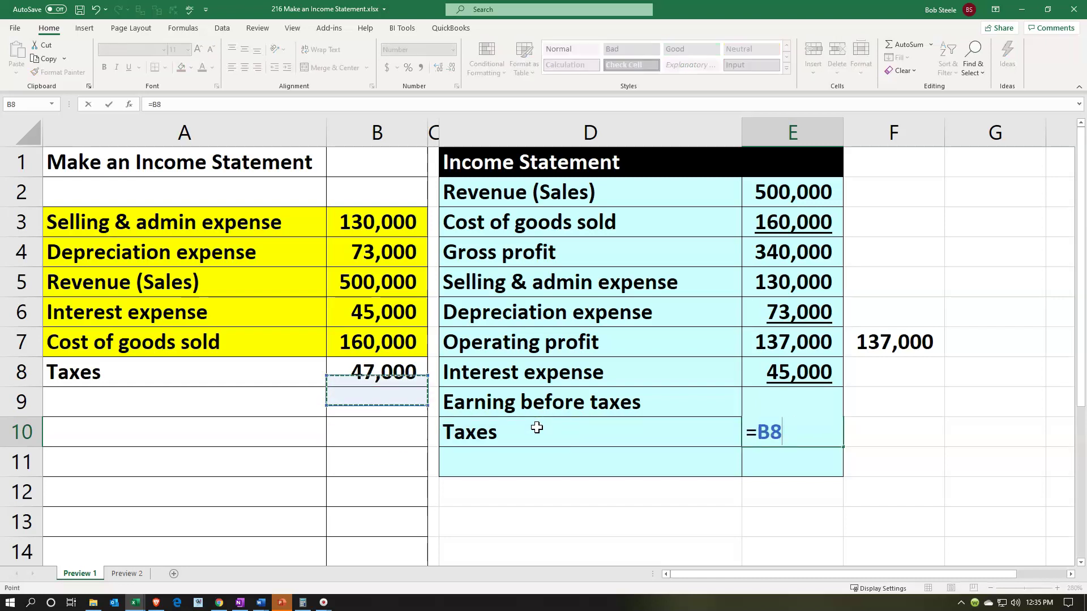
key(Return)
Enter the final label "Earnings after taxes" in D11, below Taxes.
key(Left)
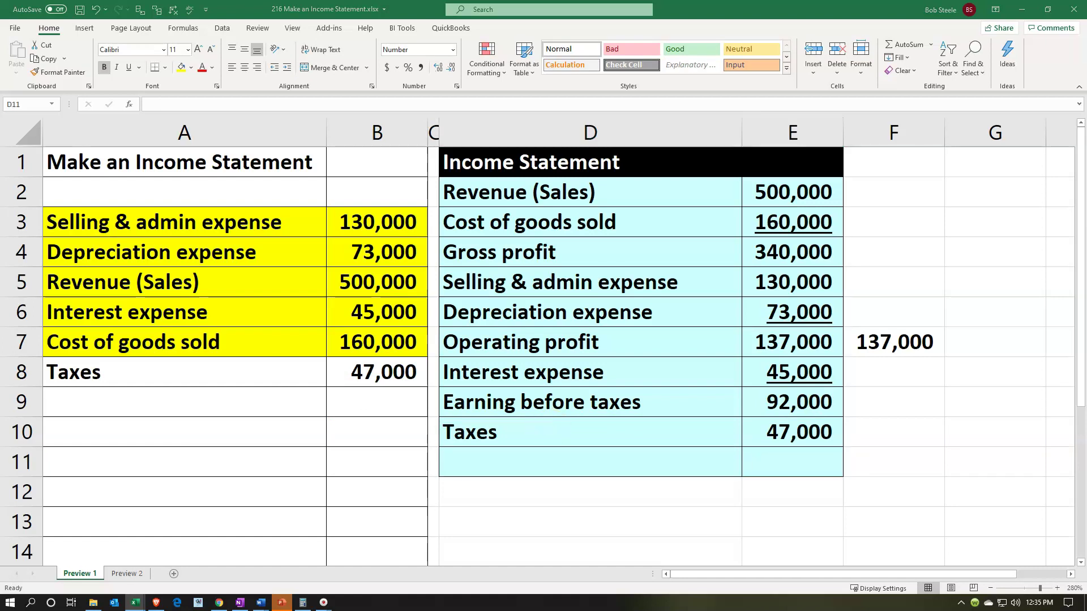
click(503, 468)
text(Earnings after taxes)
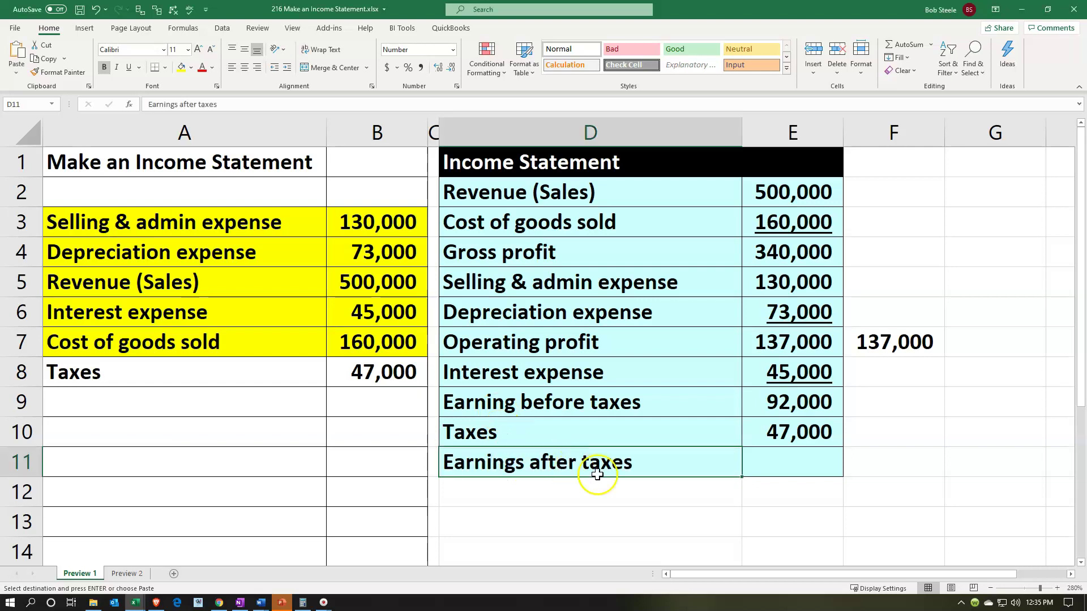
Underline the taxes amount in E10 above the earnings after taxes line.
click(785, 471)
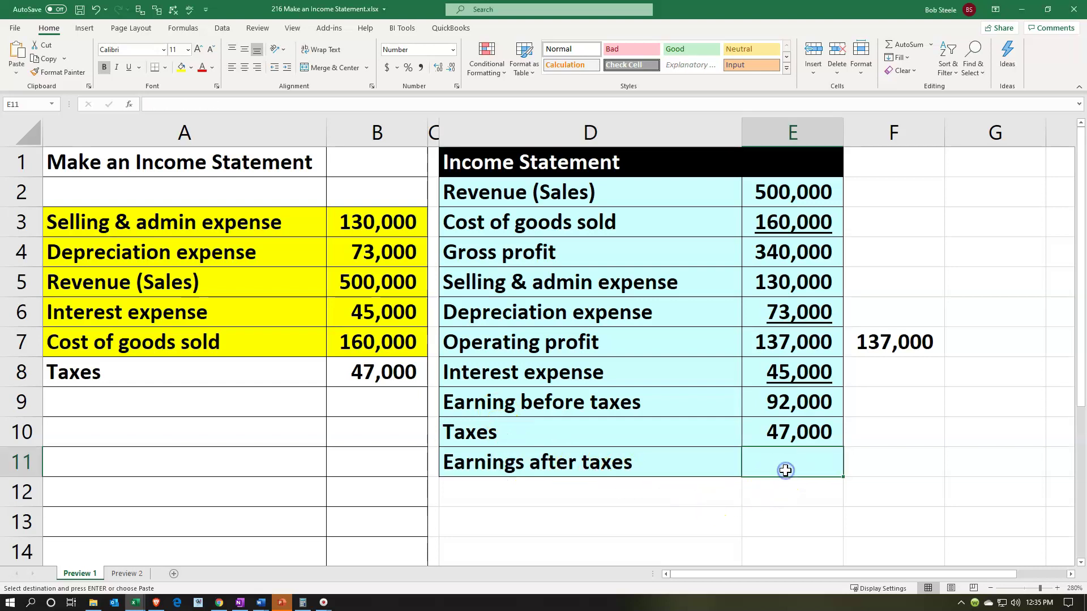
click(782, 432)
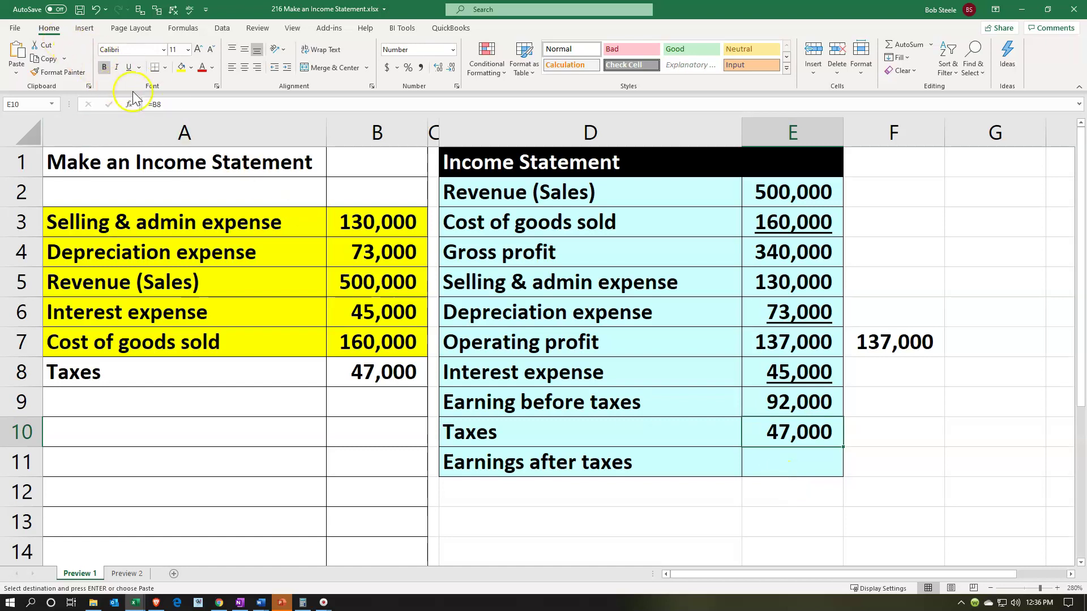
click(129, 67)
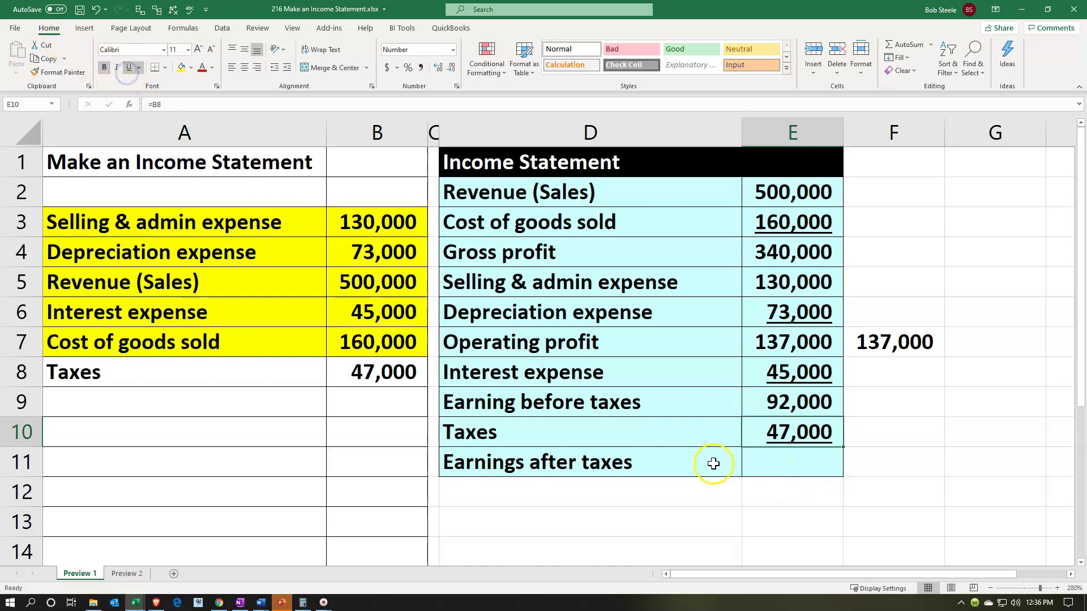
Calculate earnings after taxes in E11 by subtracting taxes from earnings before taxes with the formula =E9-E10.
click(817, 472)
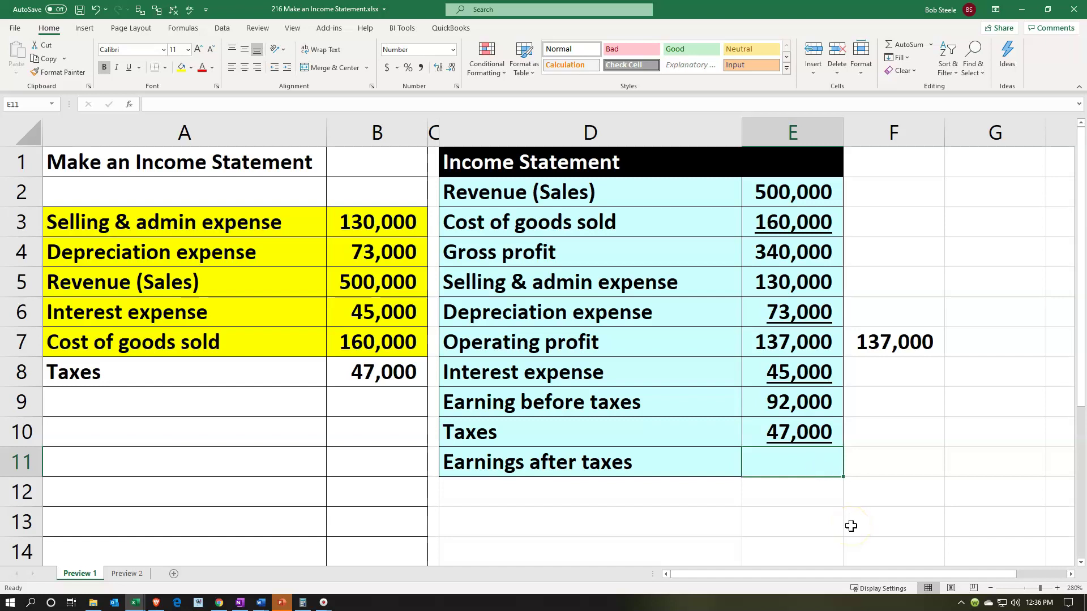
text(=)
key(Up)
key(Up)
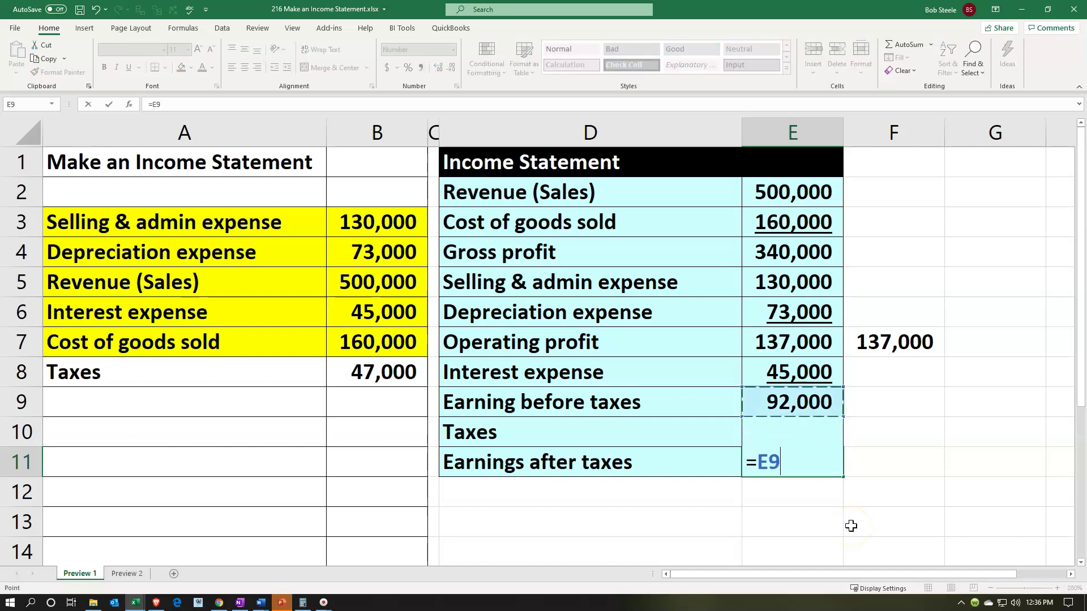
text(-)
key(Up)
key(Return)
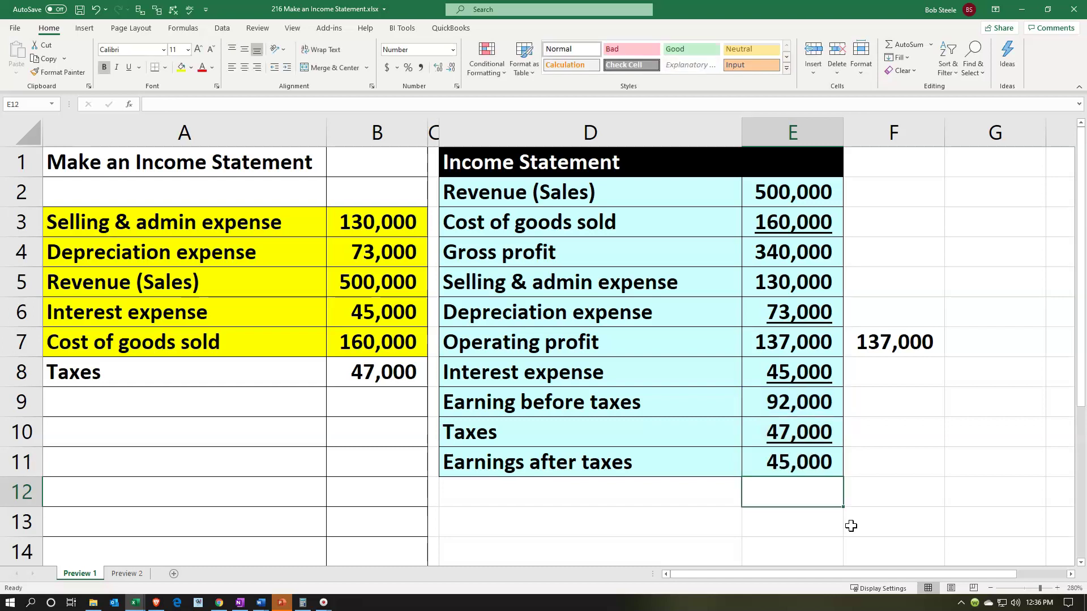
key(Up)
click(832, 473)
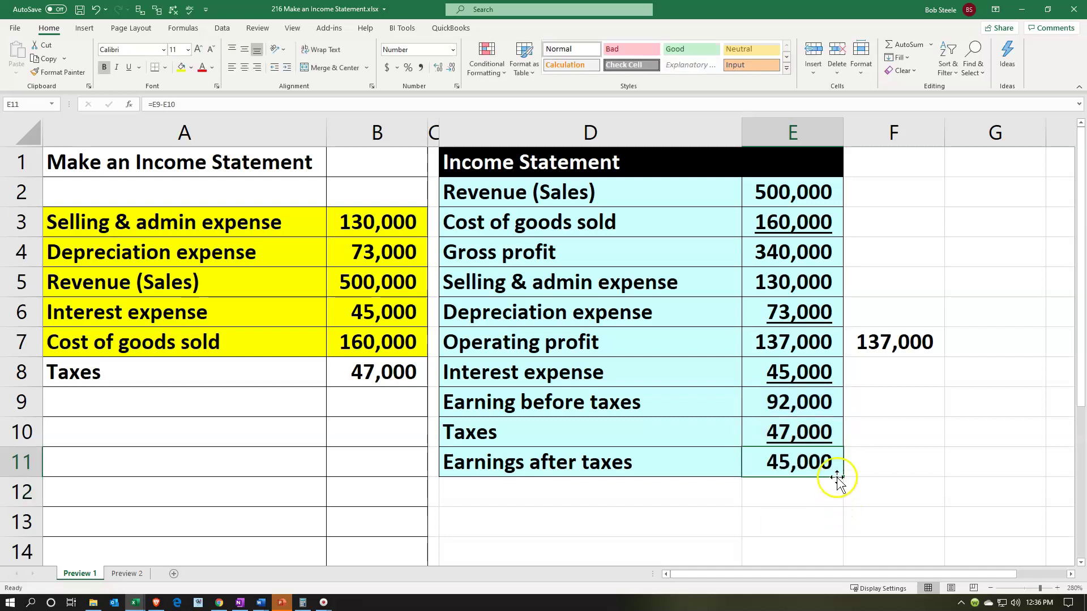
double_click(823, 465)
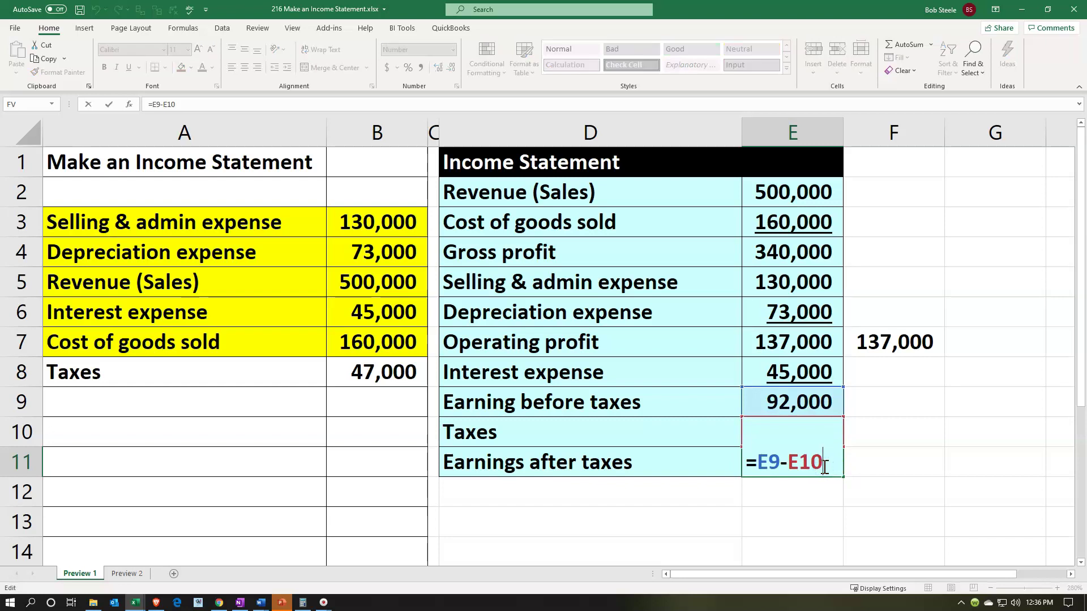
key(Return)
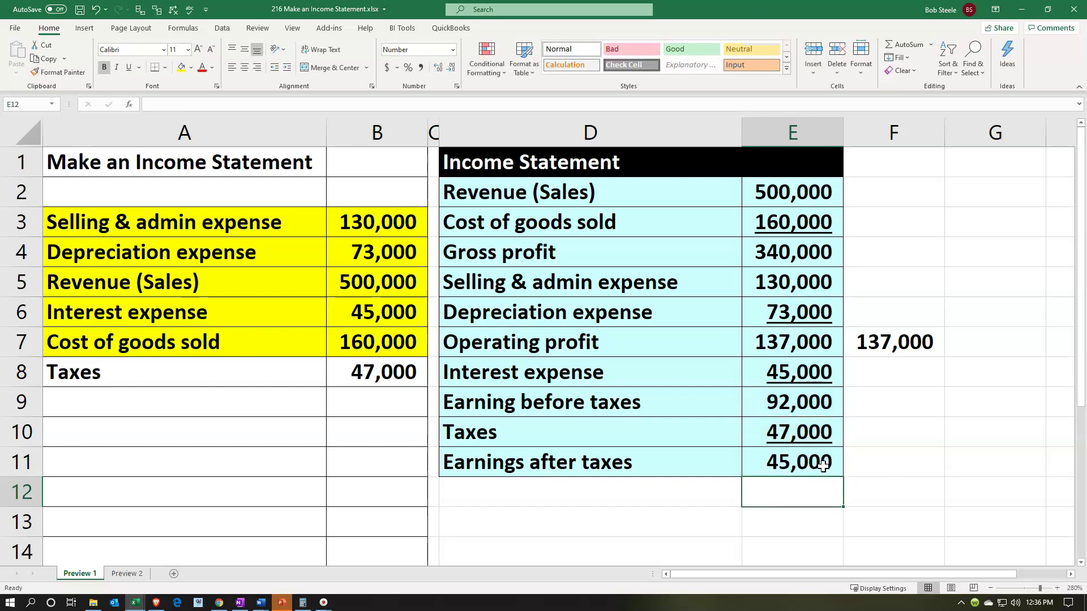
Apply a double underline to the earnings after taxes amount in E11.
click(824, 465)
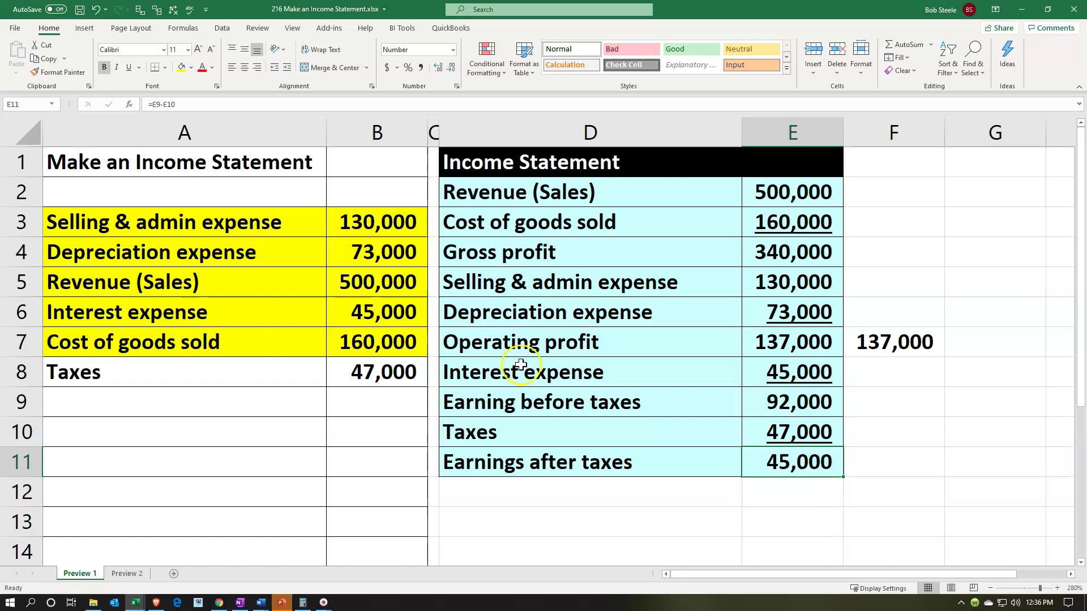
click(138, 69)
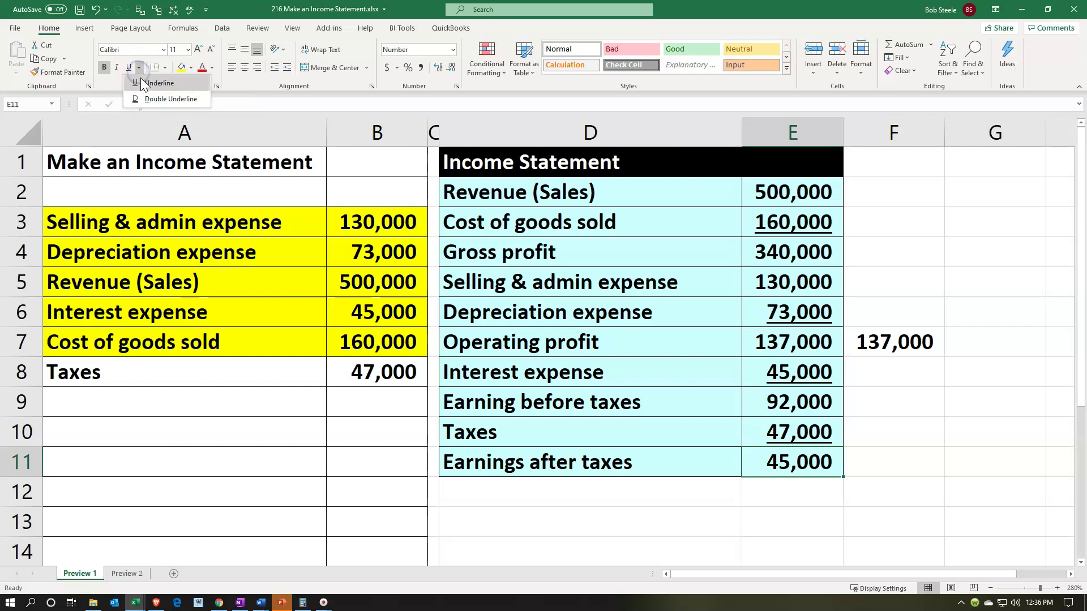
click(149, 99)
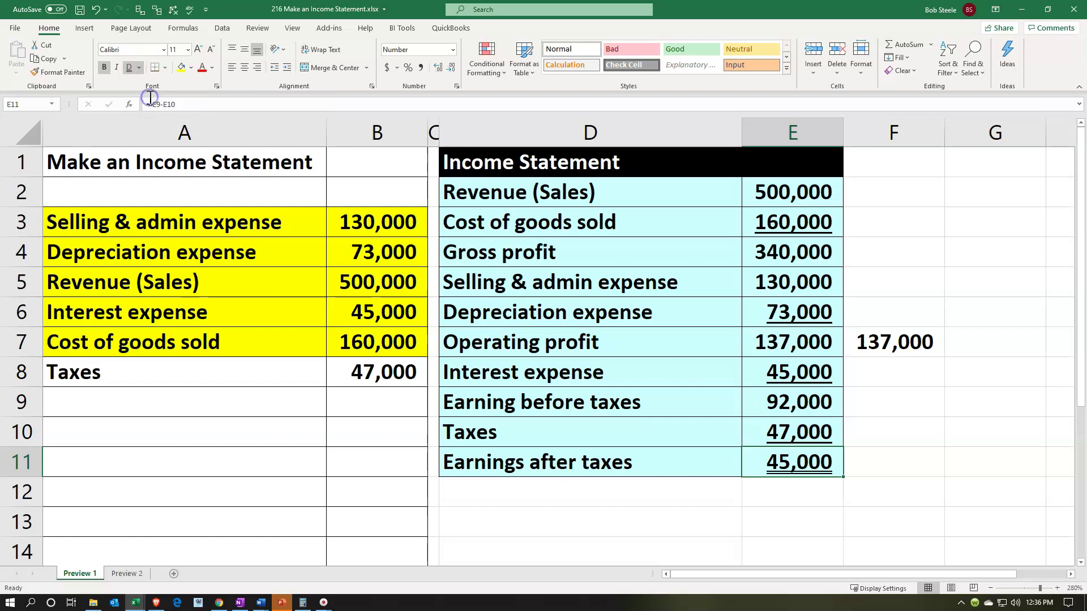
Add a check formula in F11 that subtracts every expense directly from revenue: =E2-E3-E5-E6-E8-E10.
click(894, 462)
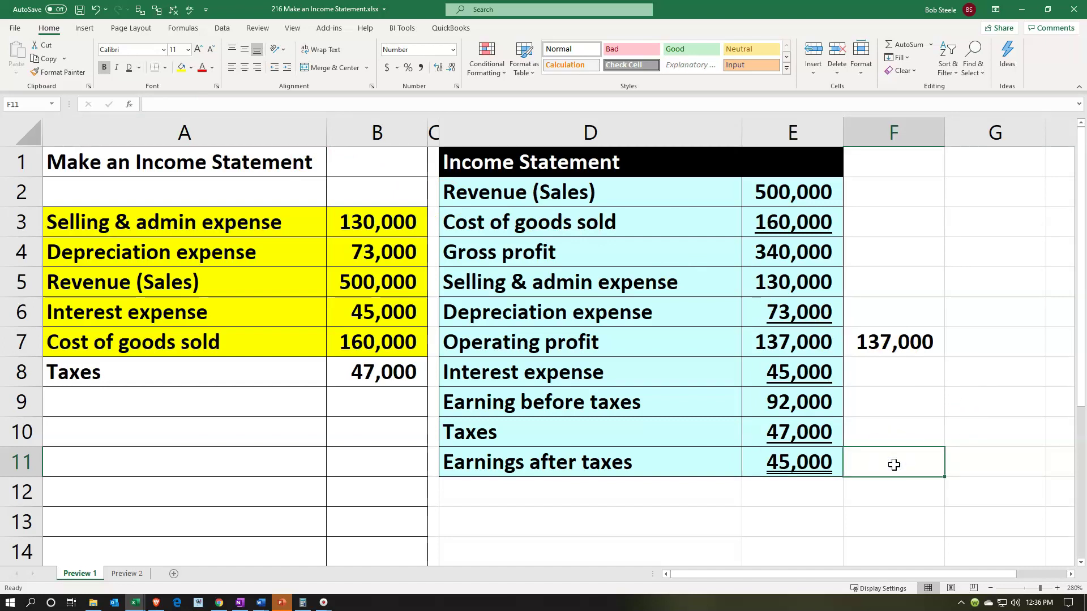
text(=)
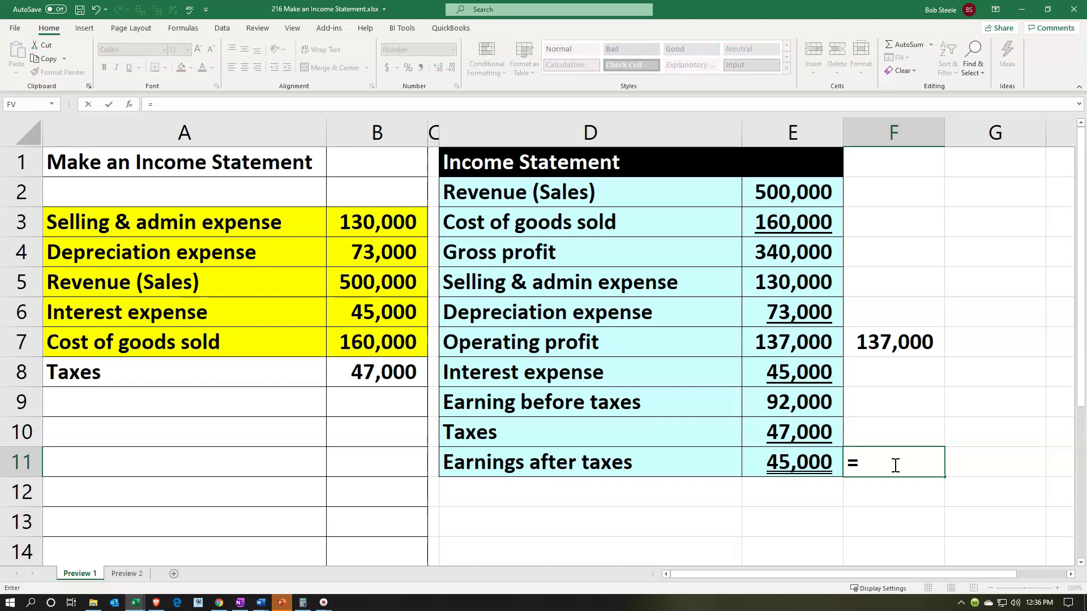
click(808, 195)
text(-)
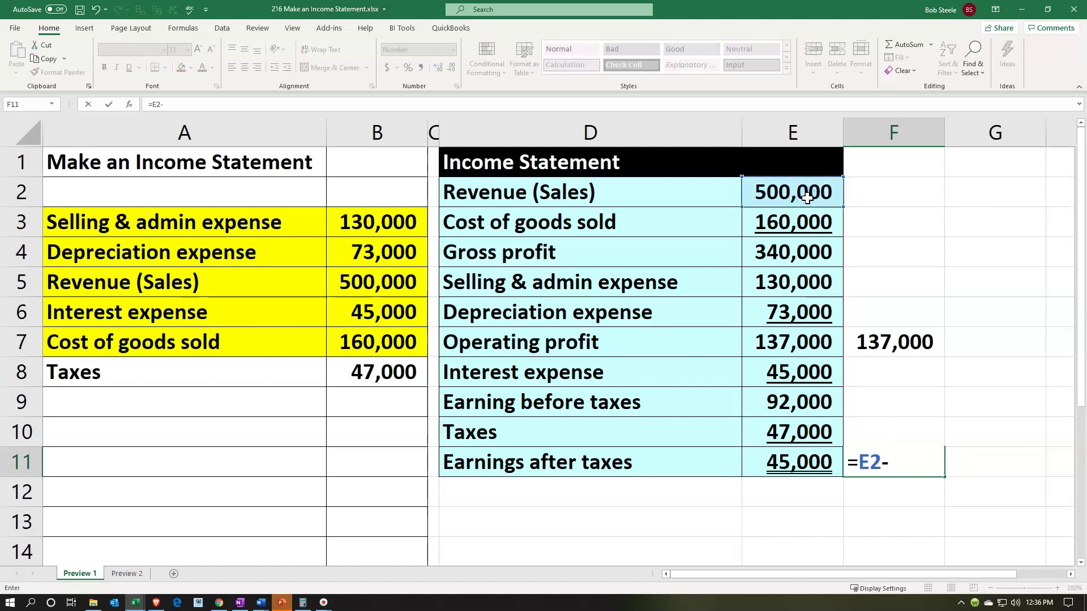
click(802, 229)
text(-)
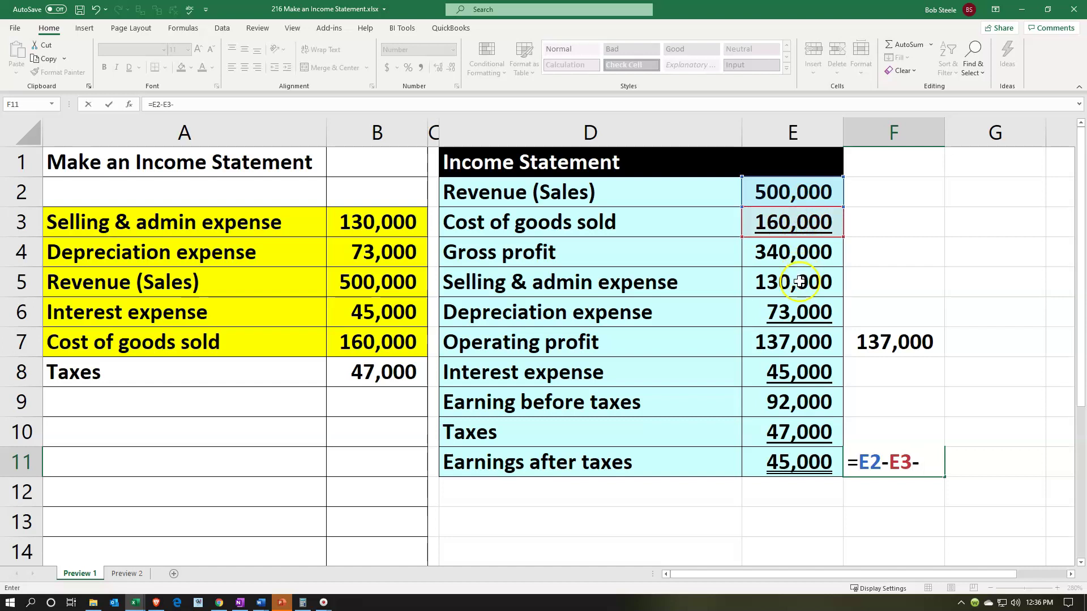
click(799, 282)
text(-)
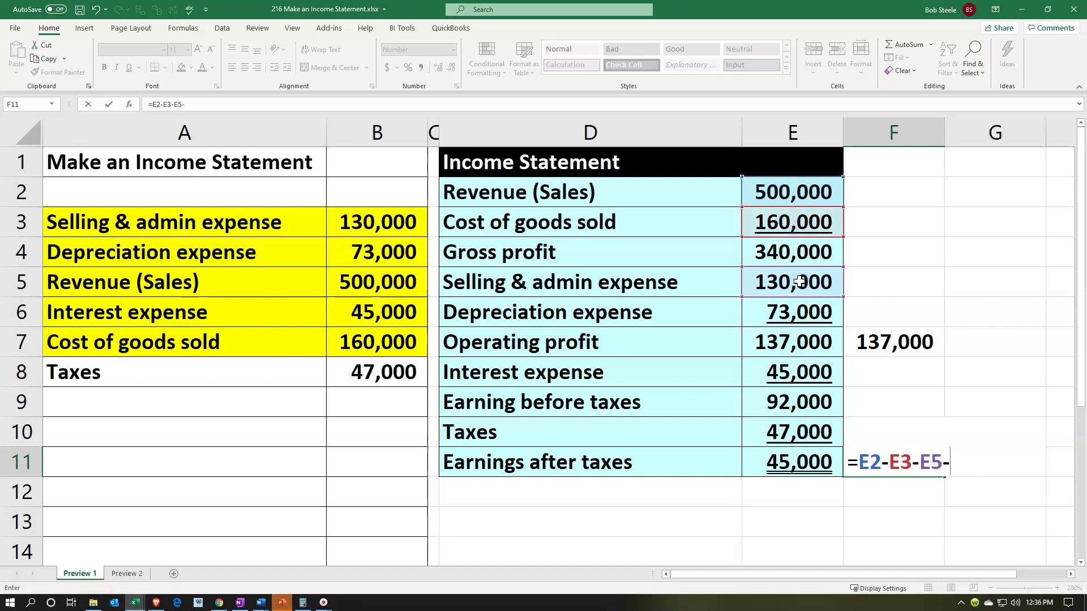
click(813, 320)
text(-)
click(799, 375)
text(-)
click(790, 433)
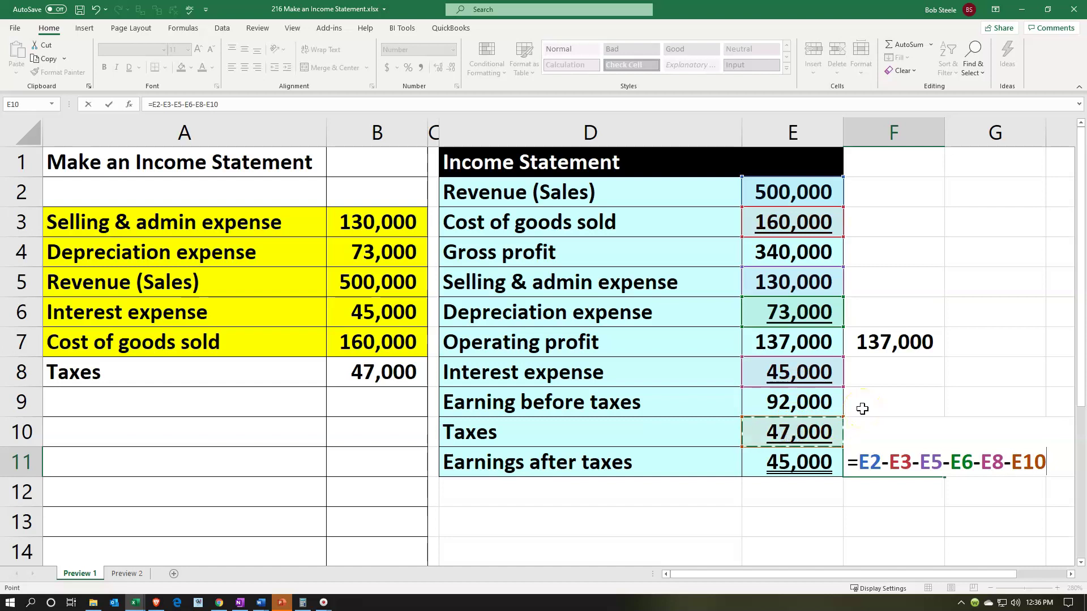
key(Return)
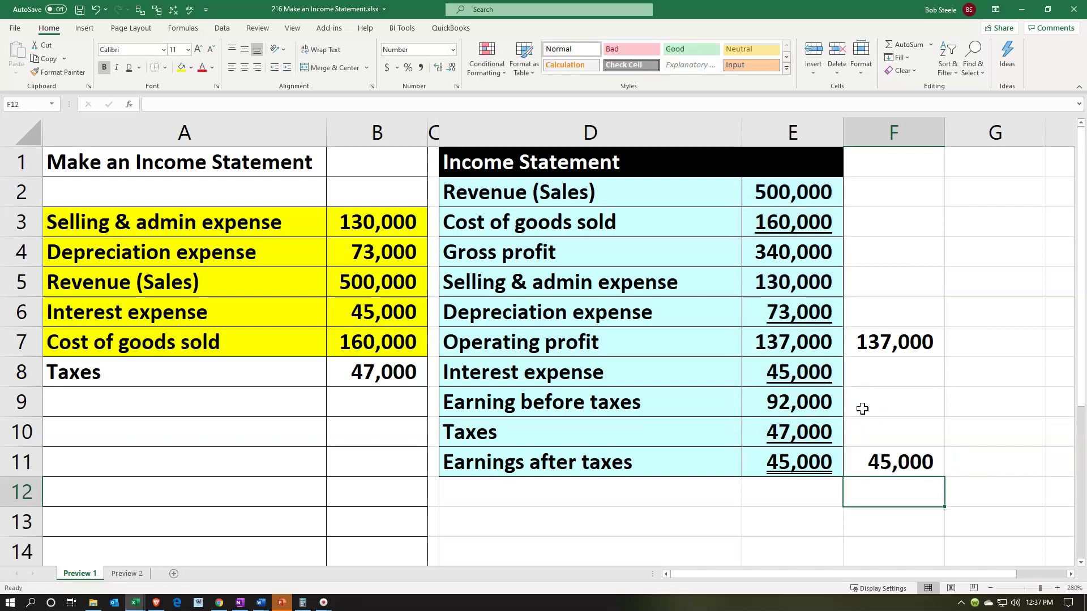
key(Up)
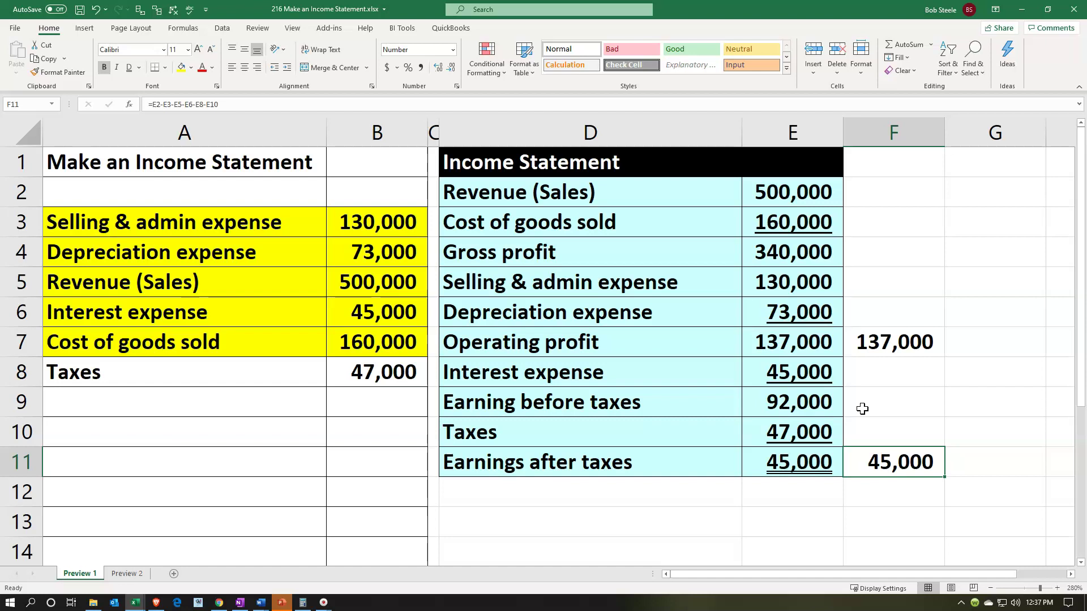
click(881, 460)
click(223, 28)
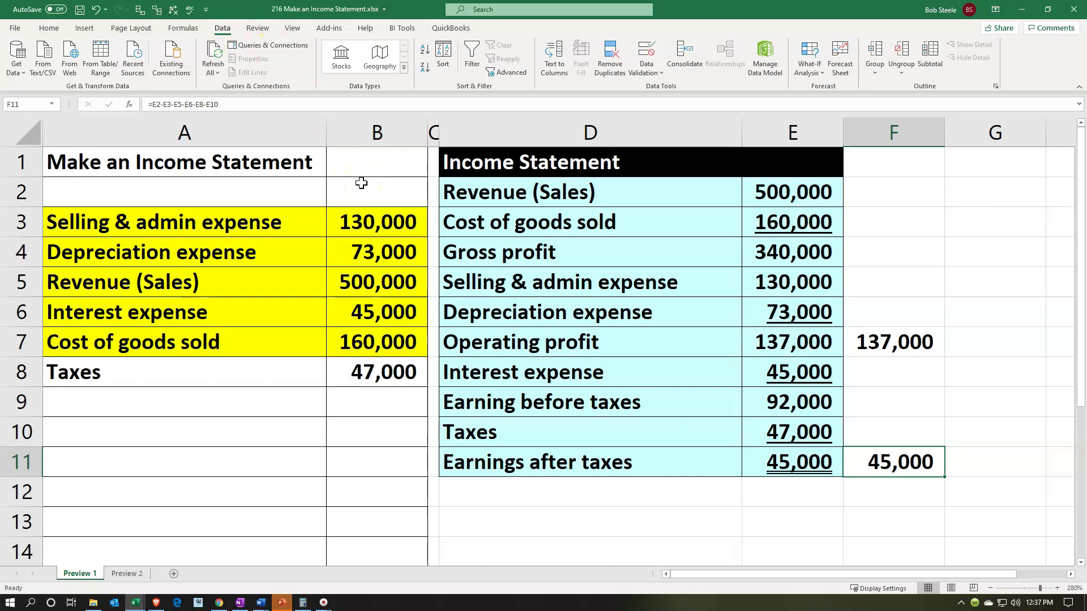
click(182, 28)
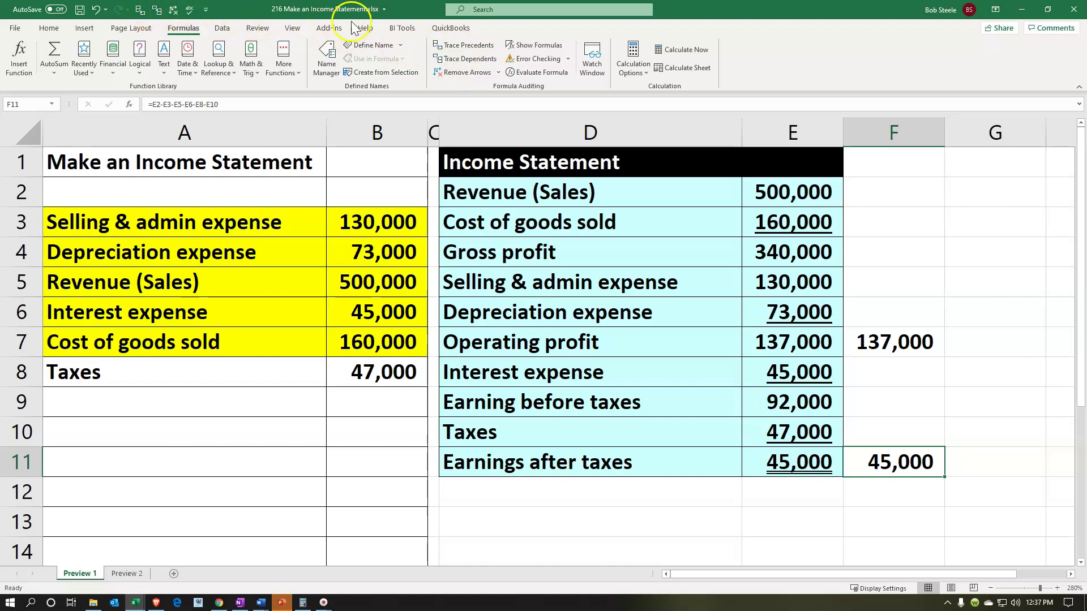
right_click(464, 45)
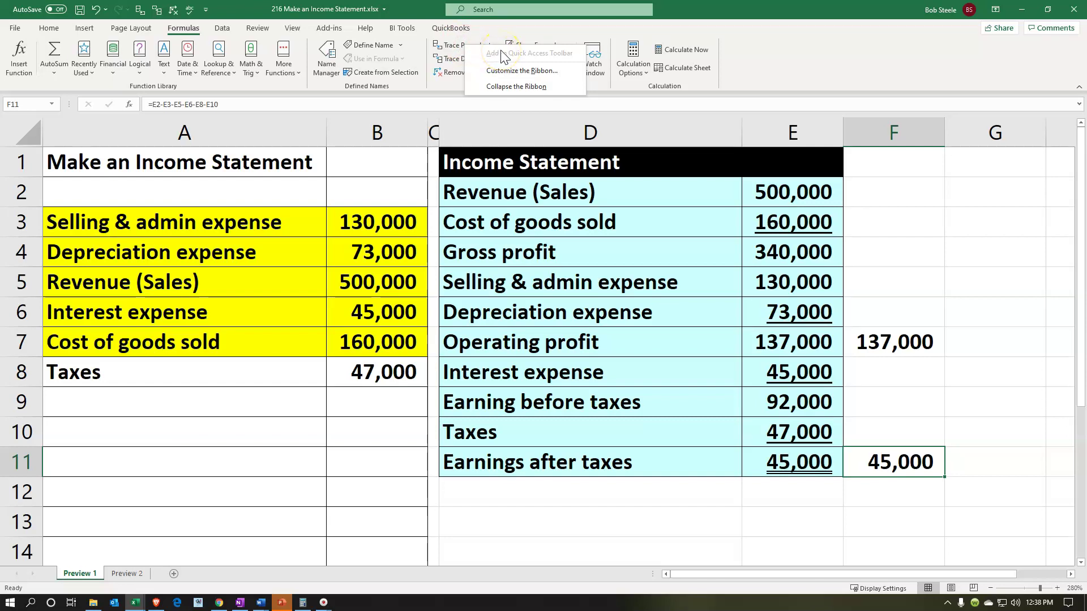
click(249, 11)
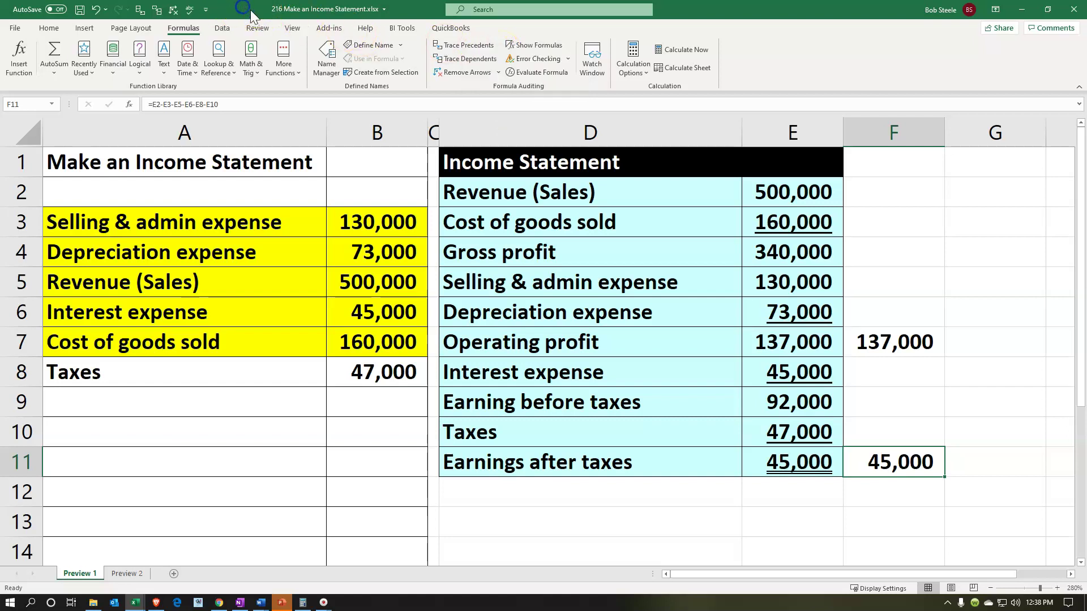
Review the check formula in F11 and trace its precedent cells with arrows.
double_click(895, 462)
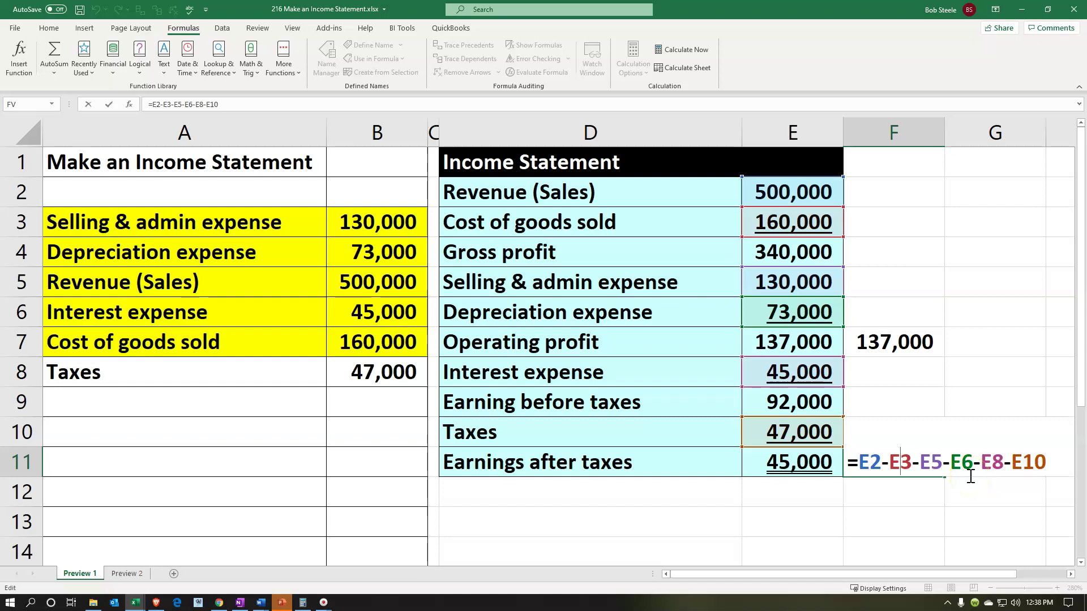
key(Return)
key(Up)
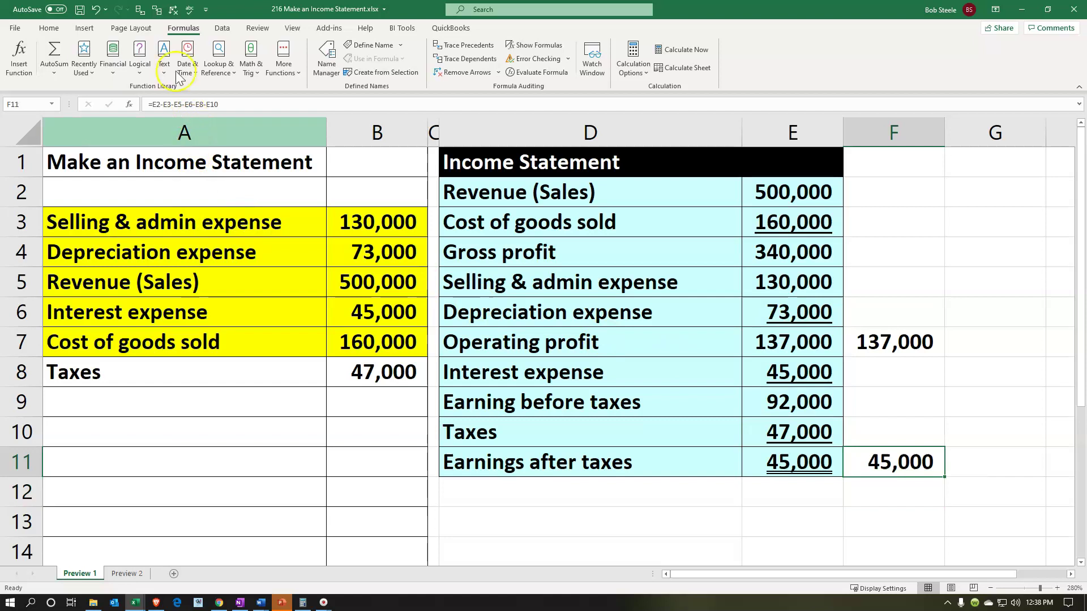
click(140, 9)
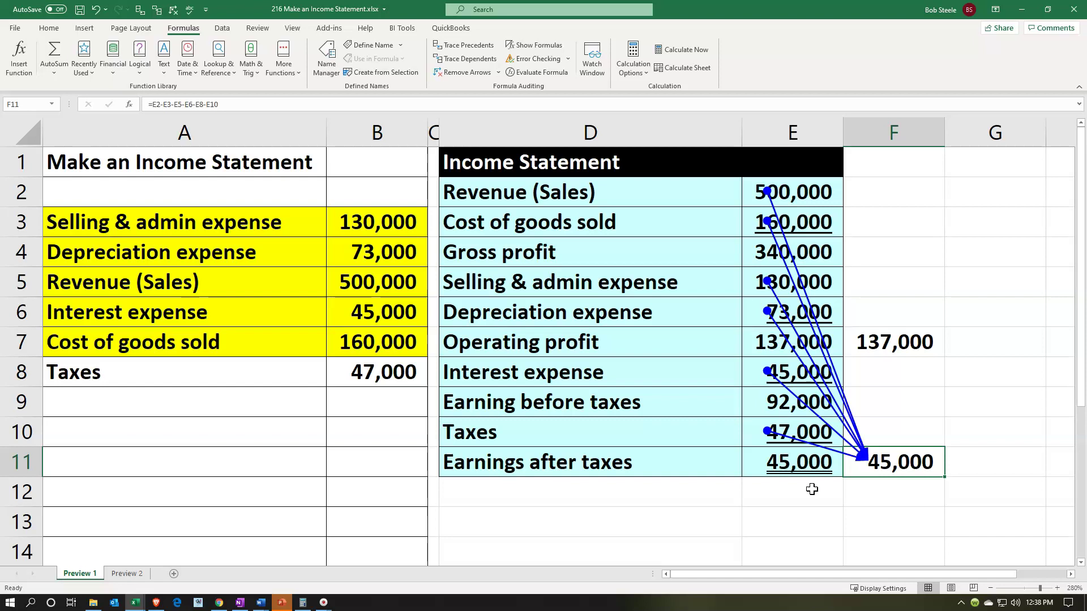
Inspect the subtotal cells E4, E7 and E9 against the precedent arrows, and remove the arrows from the sheet.
click(837, 255)
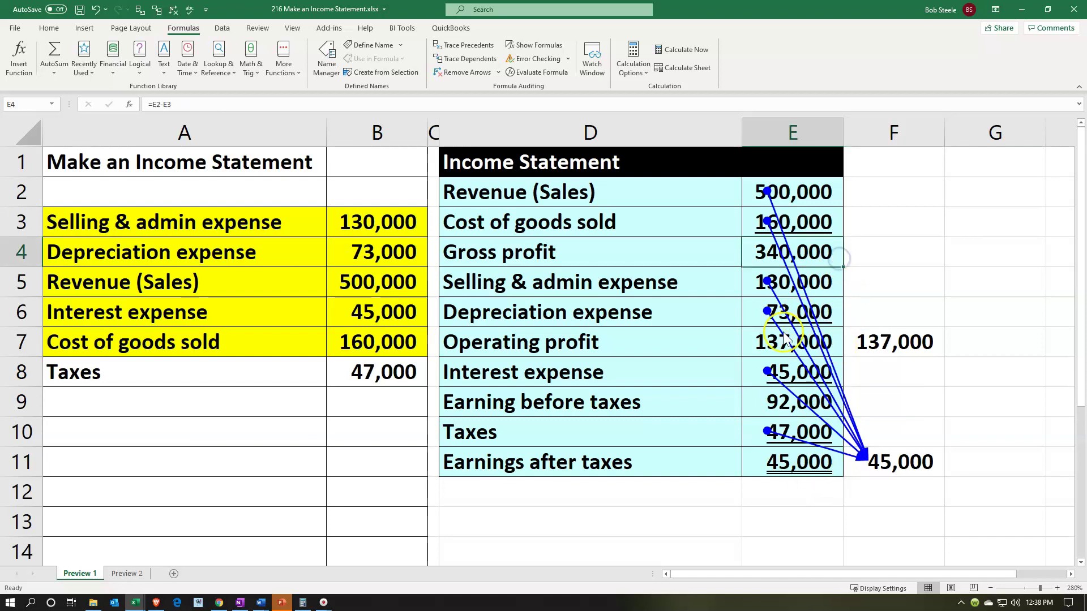
click(755, 345)
click(764, 402)
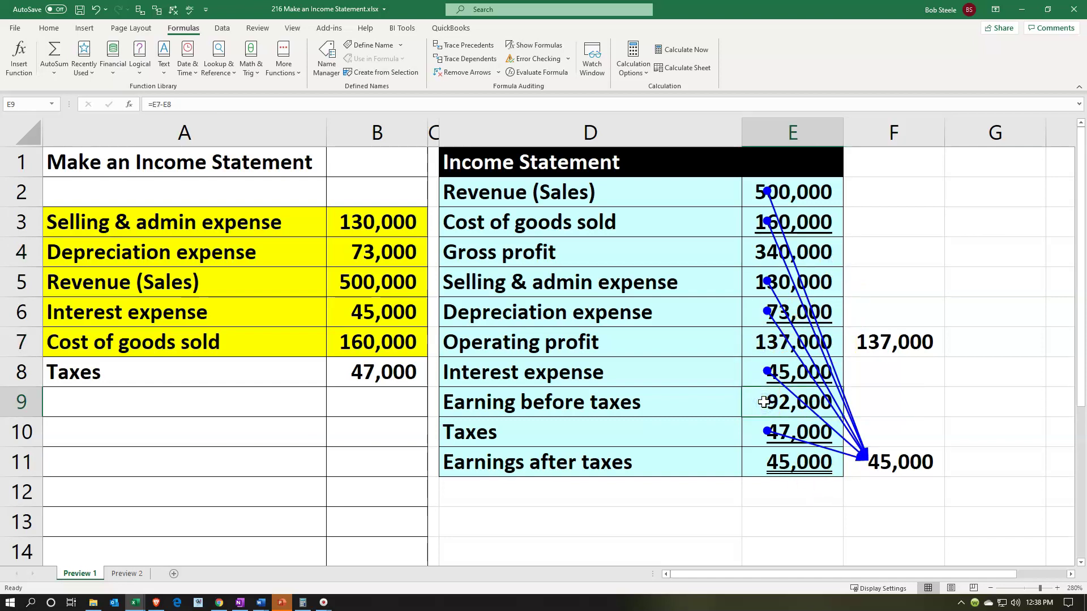
click(746, 258)
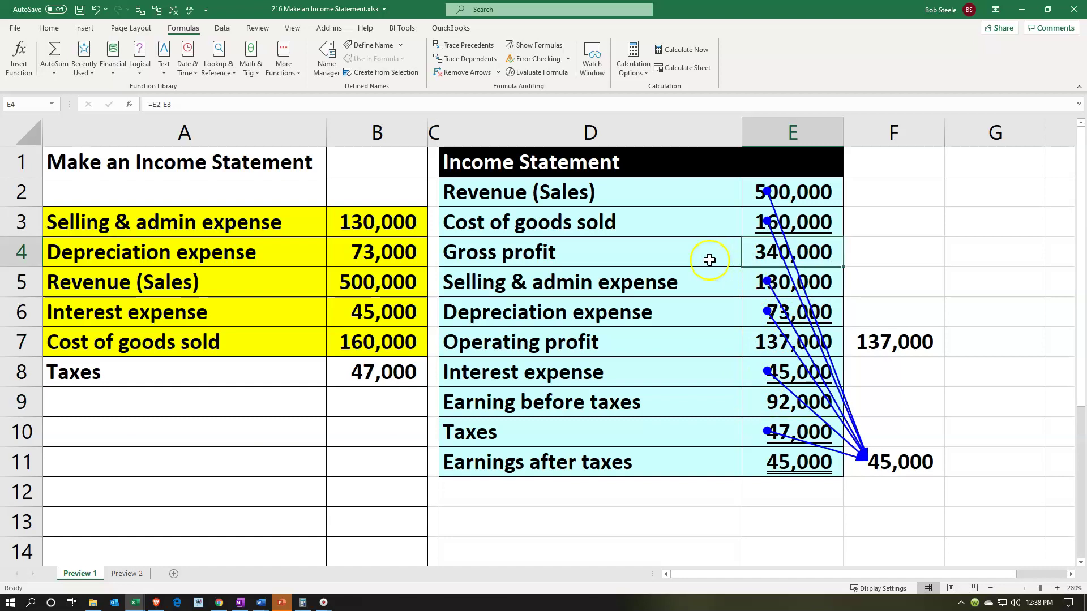
click(173, 10)
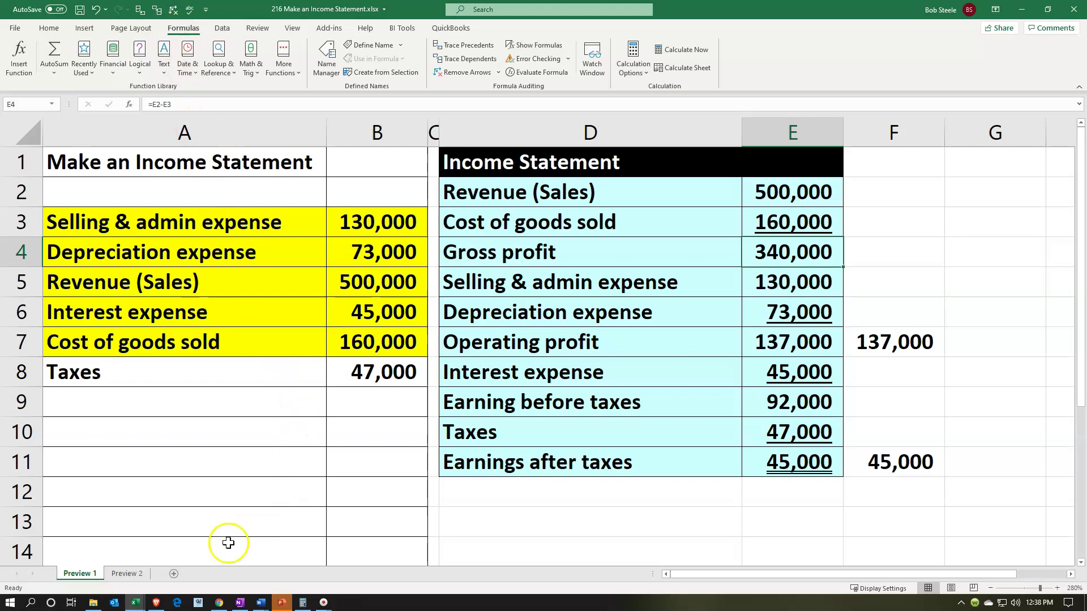
On the Preview 2 sheet, start the income statement by referencing the Revenue (Sales) label in D2 with =A5.
click(136, 574)
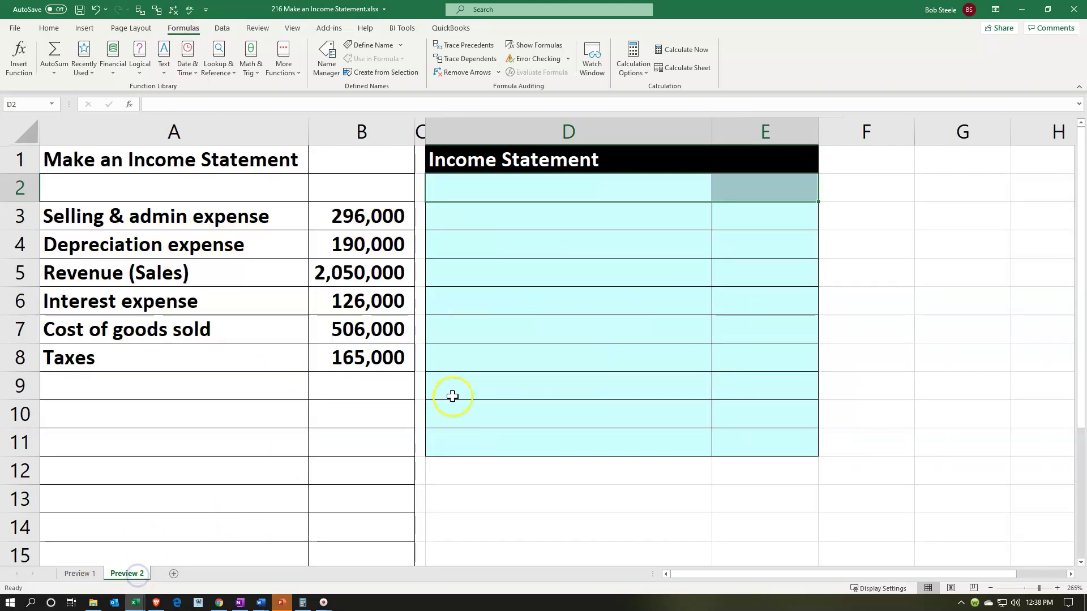
click(556, 351)
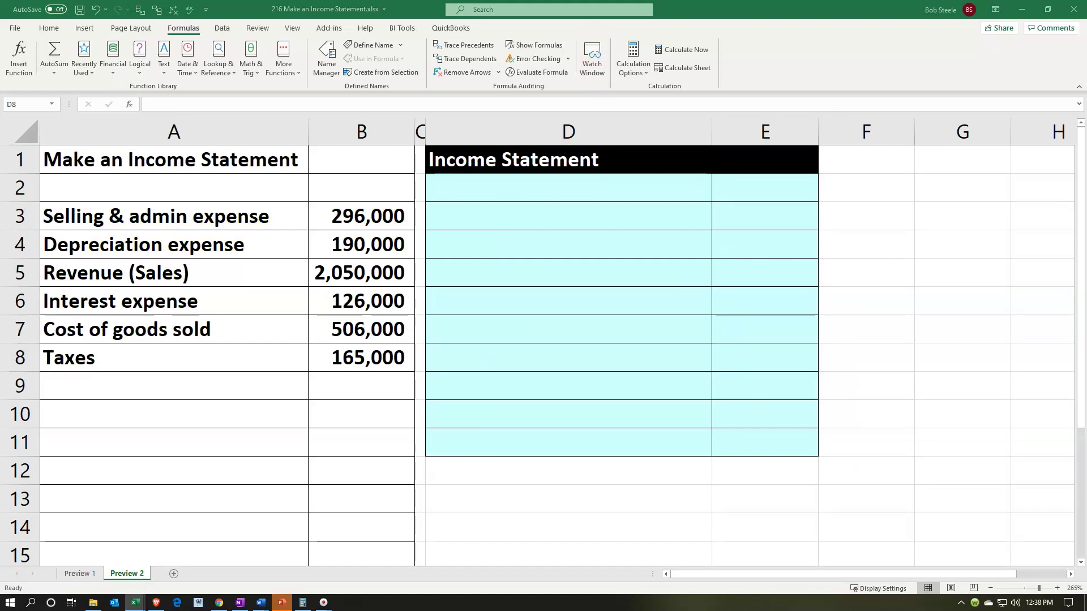
click(502, 192)
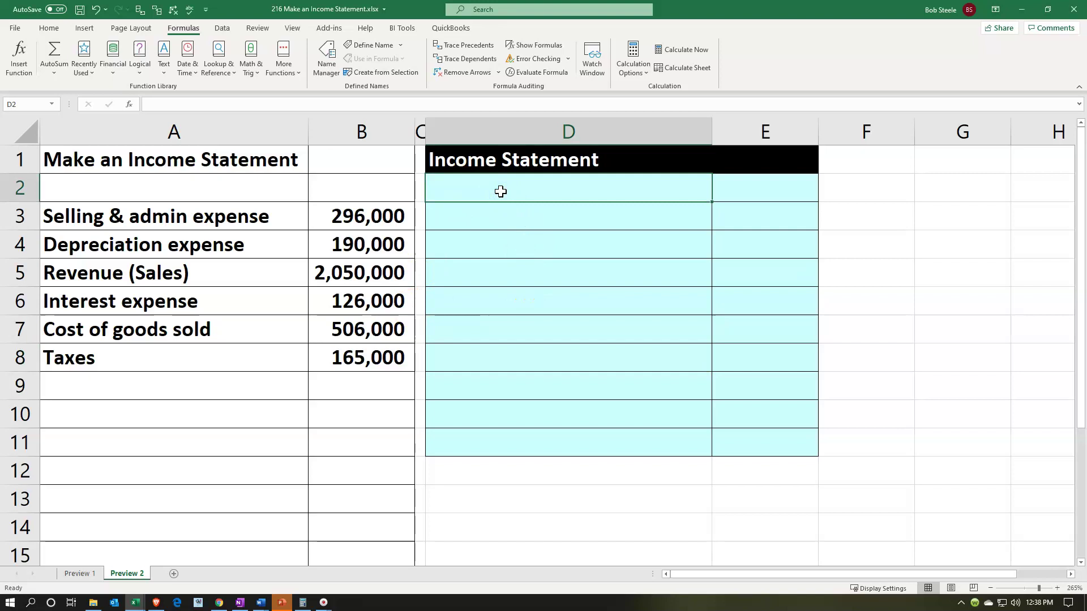
text(=)
key(Left)
key(Left)
key(Left)
key(Down)
key(Down)
key(Down)
key(Tab)
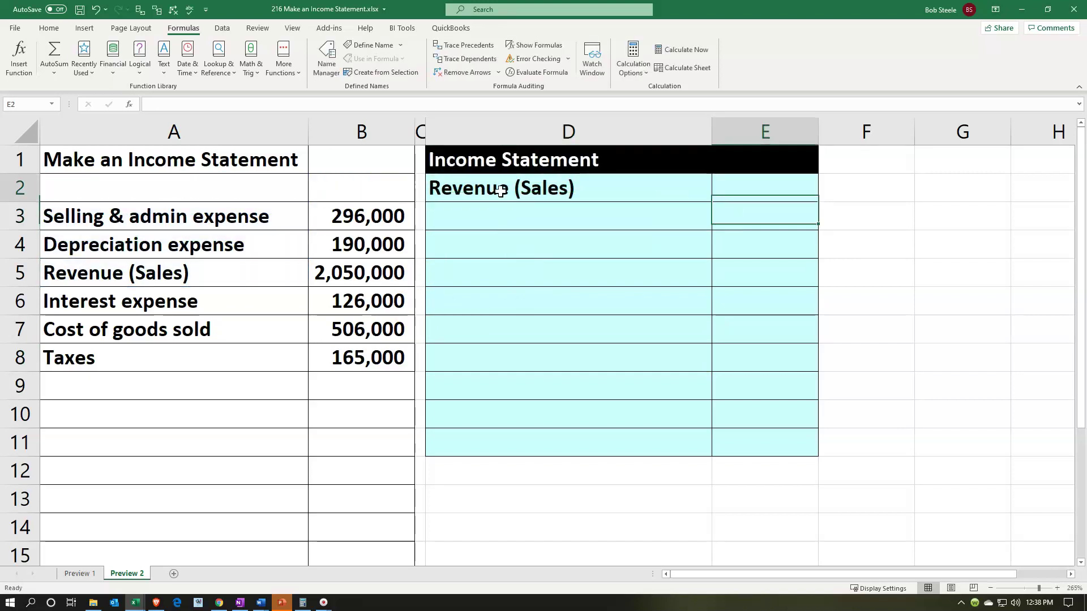
Bring the revenue amount into E2 with the reference =B5.
text(=)
key(Left)
key(Left)
key(Left)
key(Down)
key(Down)
key(Down)
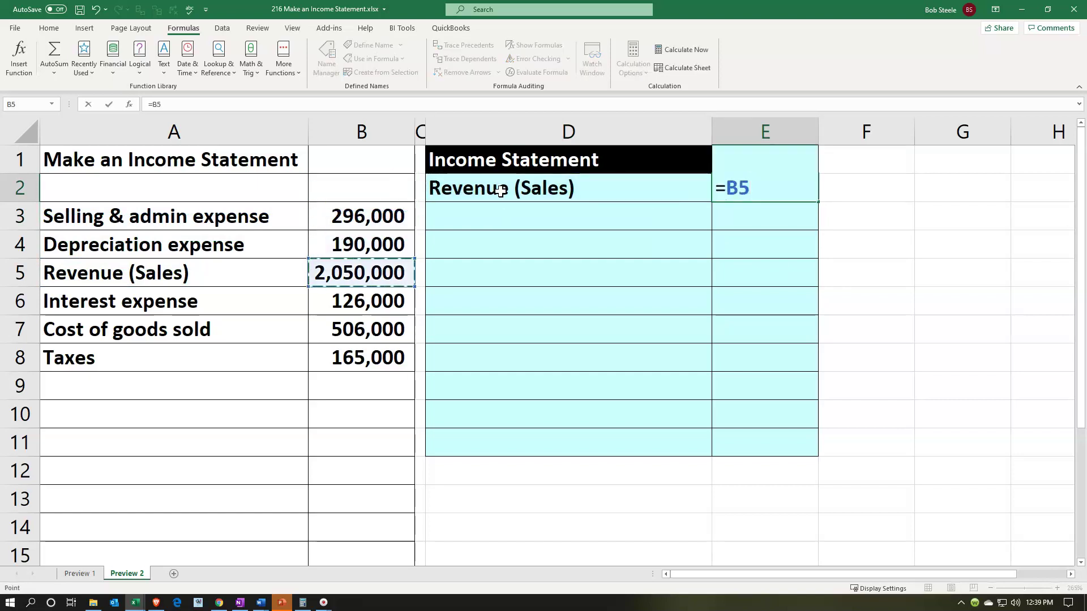
key(Return)
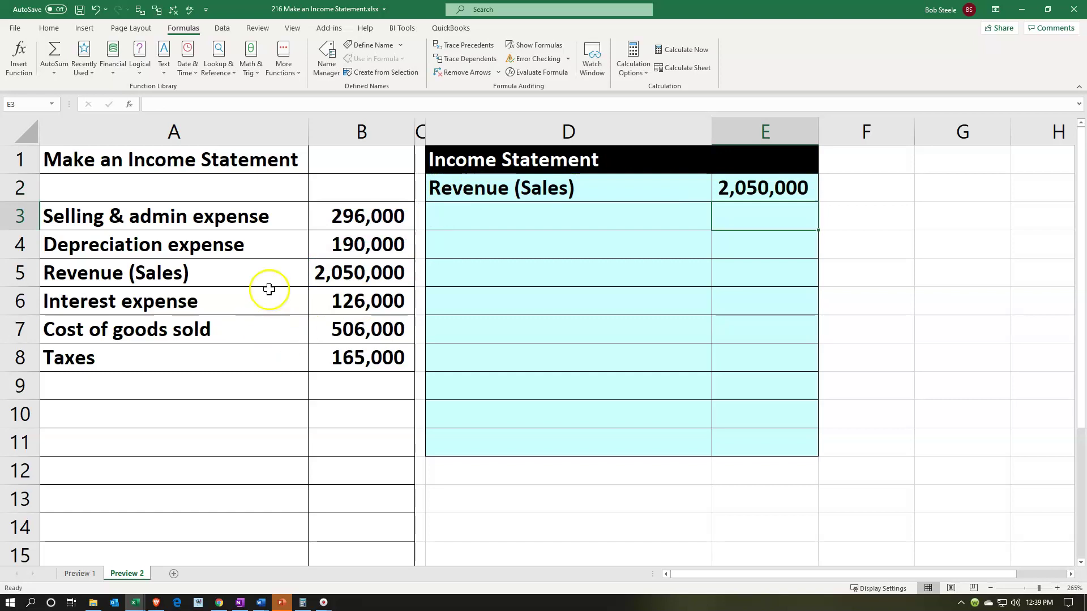
Highlight the used Revenue (Sales) account in A5:B5 with a yellow fill.
click(288, 277)
drag(288, 277, 326, 277)
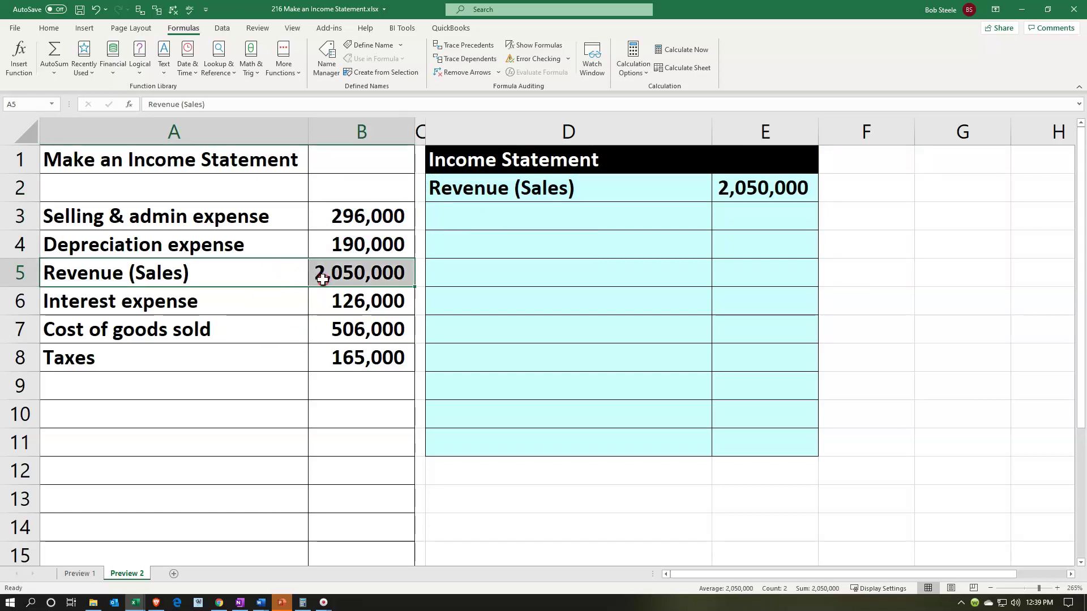
right_click(325, 278)
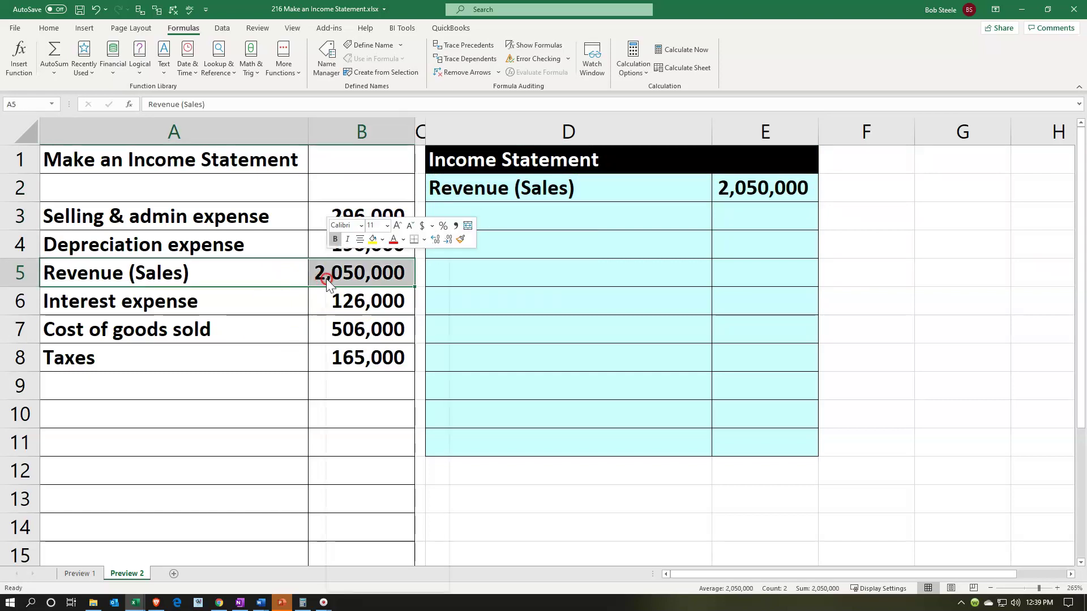
click(372, 240)
Reference the Cost of goods sold label in D3 with =A7.
click(509, 217)
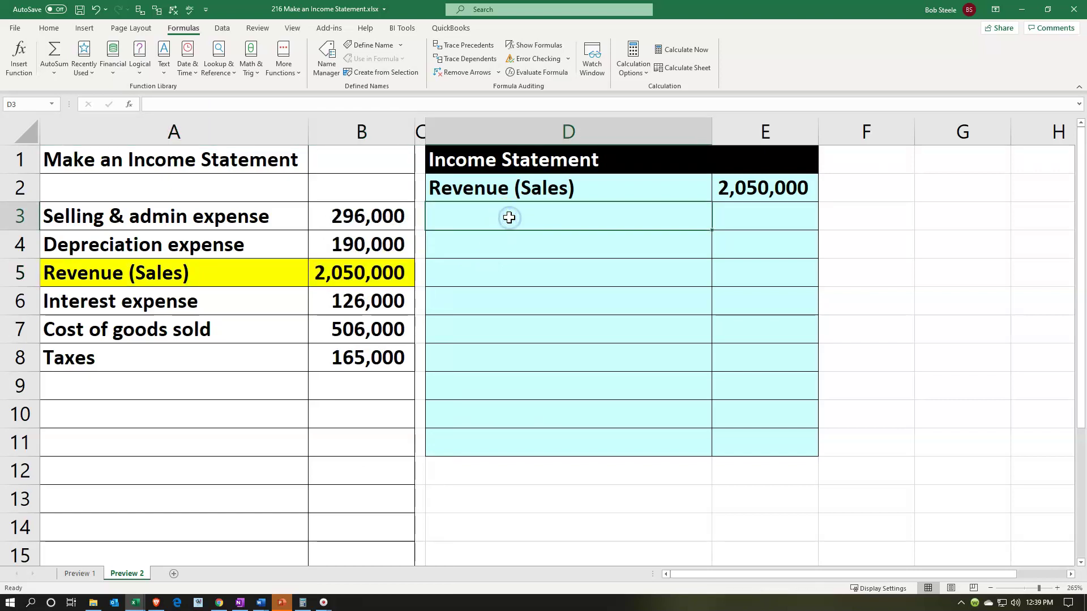
text(=)
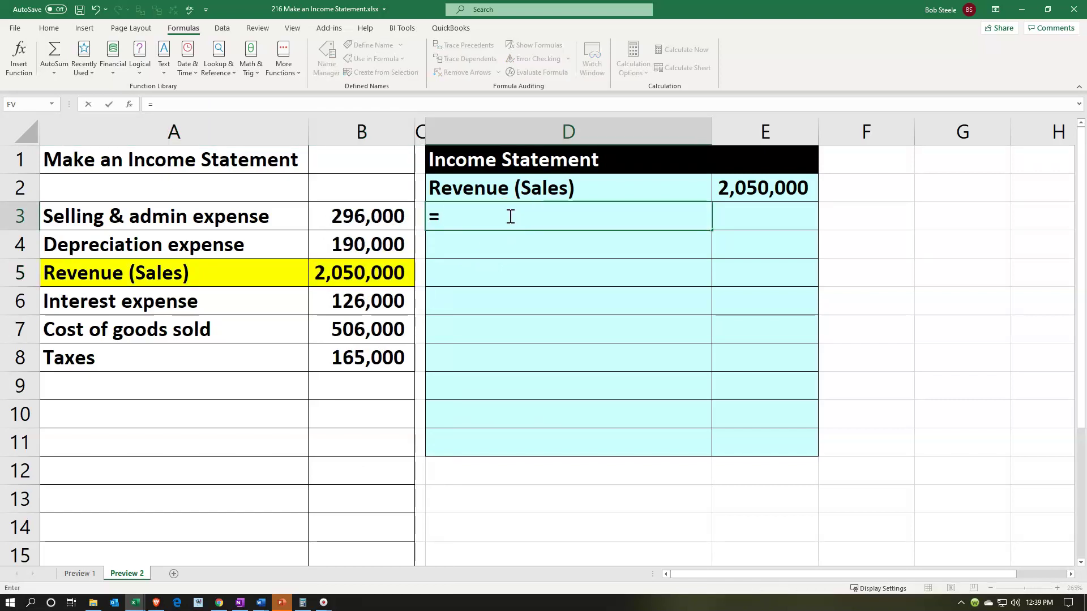
key(Left)
key(Left)
key(Left)
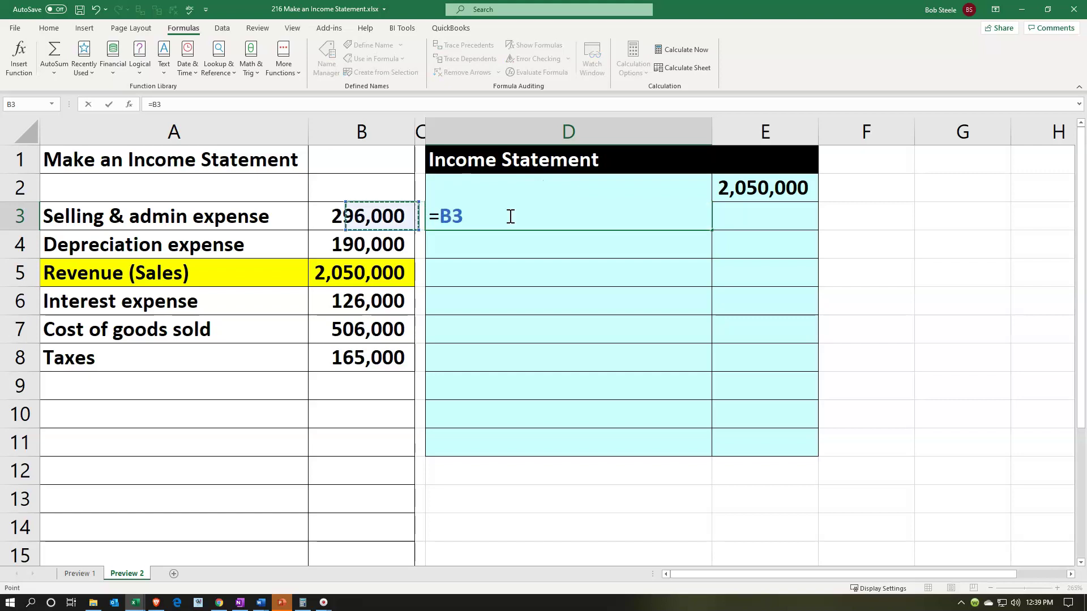
key(Down)
key(Down)
key(Down)
key(Down)
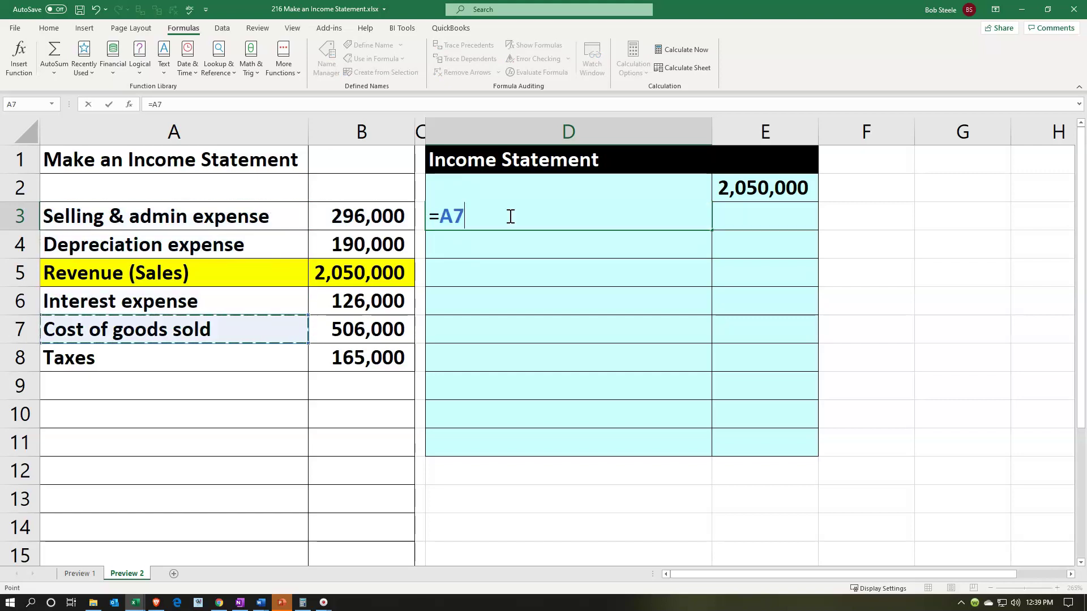
key(Return)
Bring the cost of goods sold amount into E3 with the reference =B7.
key(Up)
key(Right)
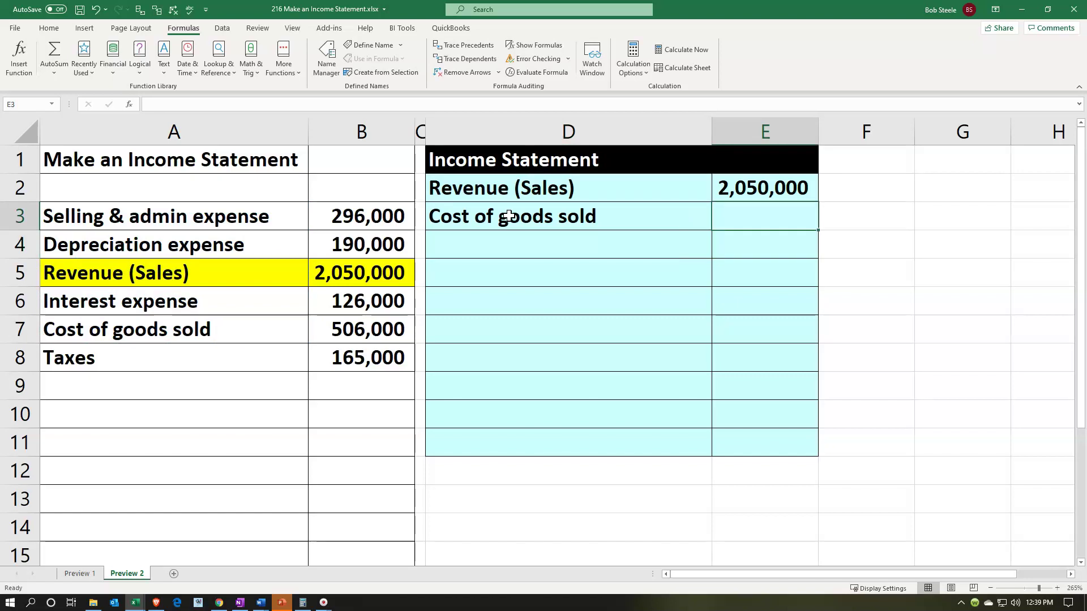
text(=)
key(Left)
key(Left)
key(Left)
key(Down)
key(Down)
key(Down)
key(Down)
key(Down)
key(Up)
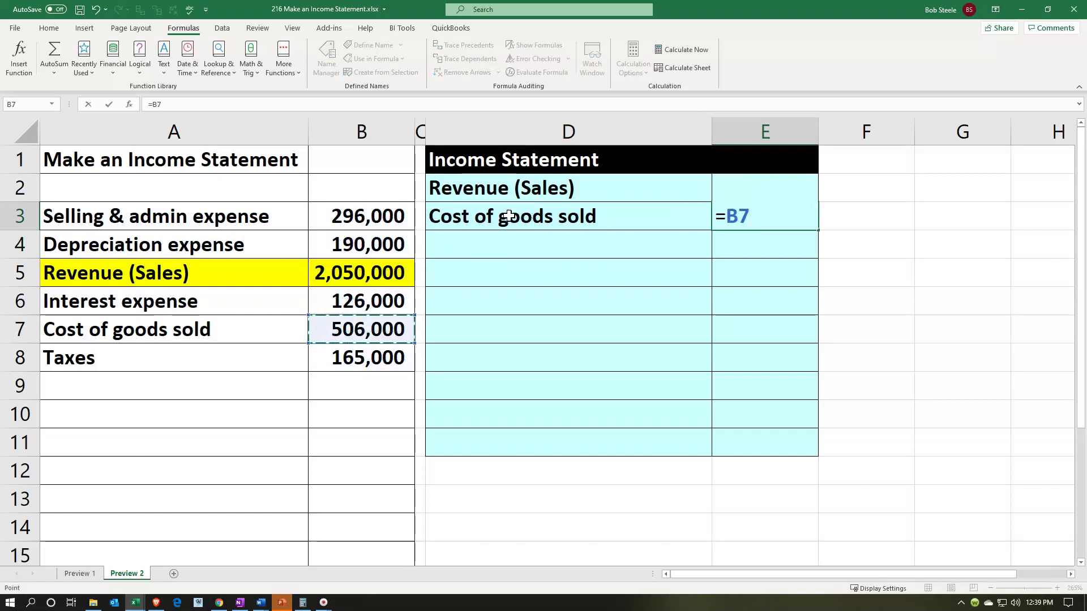
key(Return)
Highlight the used Cost of goods sold account in A7:B7 with a yellow fill.
drag(272, 335, 336, 334)
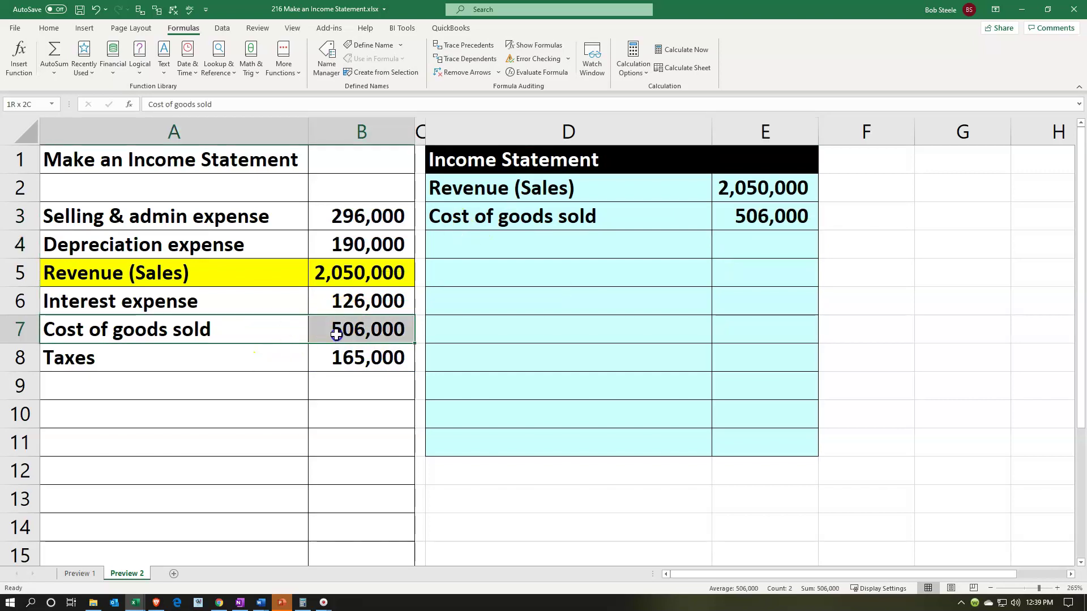
right_click(337, 337)
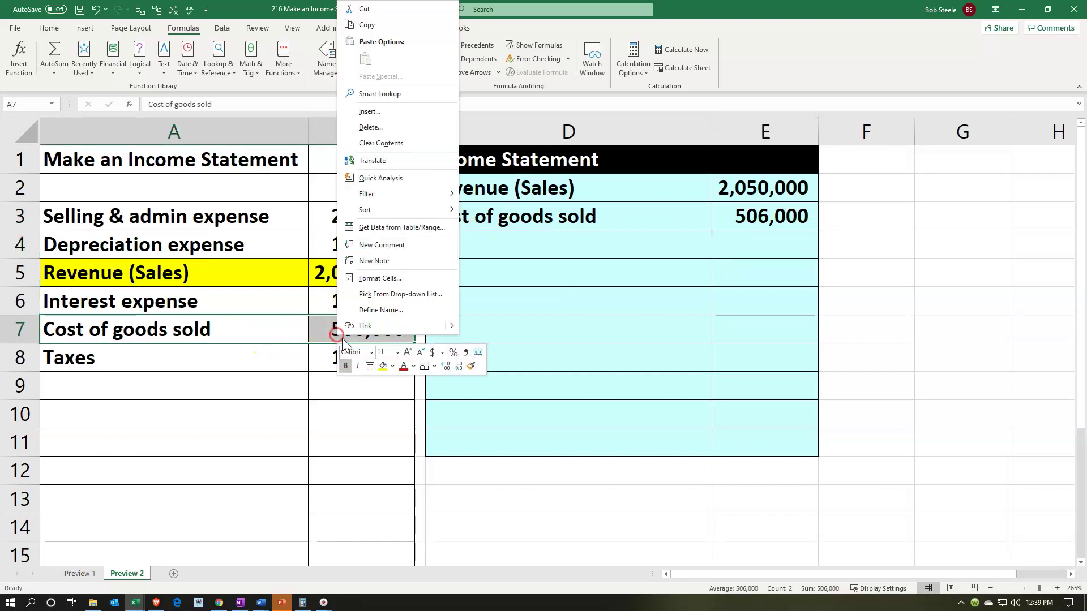
click(384, 368)
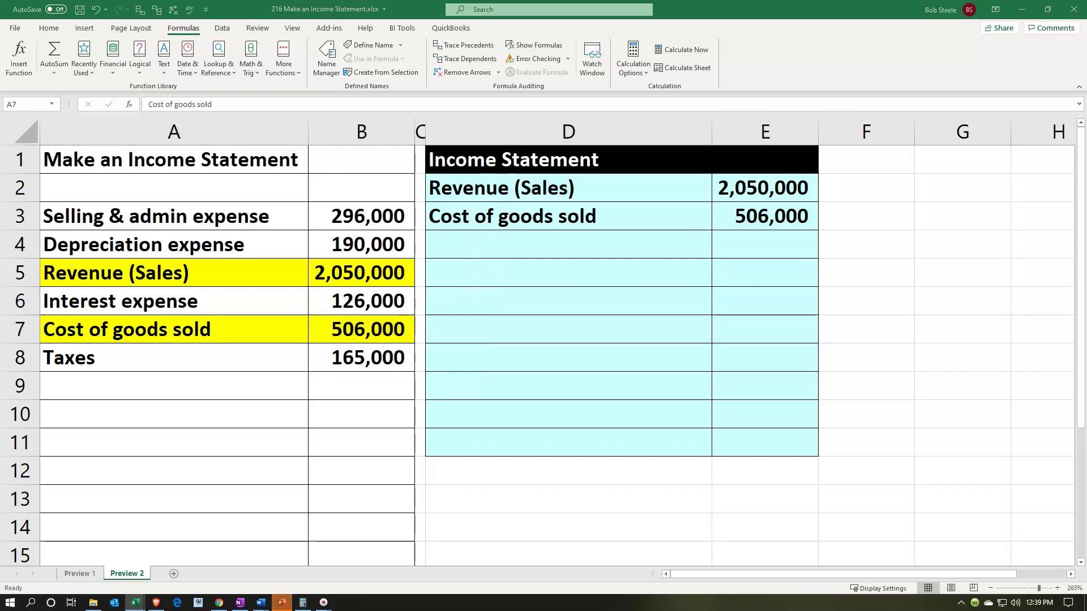
Enter the label Gross profit in D4 below Cost of goods sold.
key(ctrl+c)
click(514, 240)
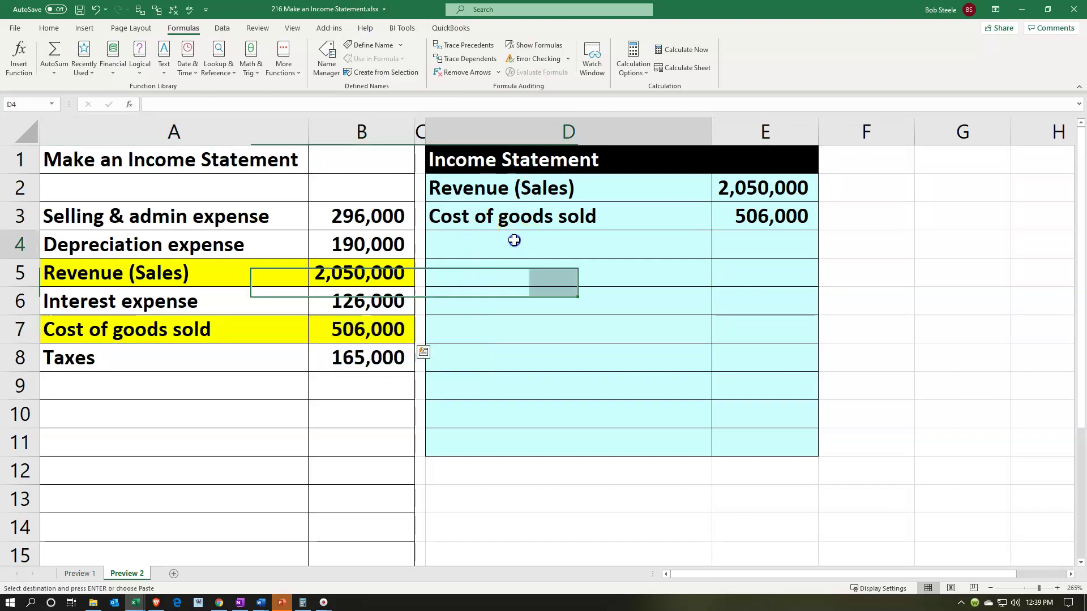
text(Gross profit)
key(Tab)
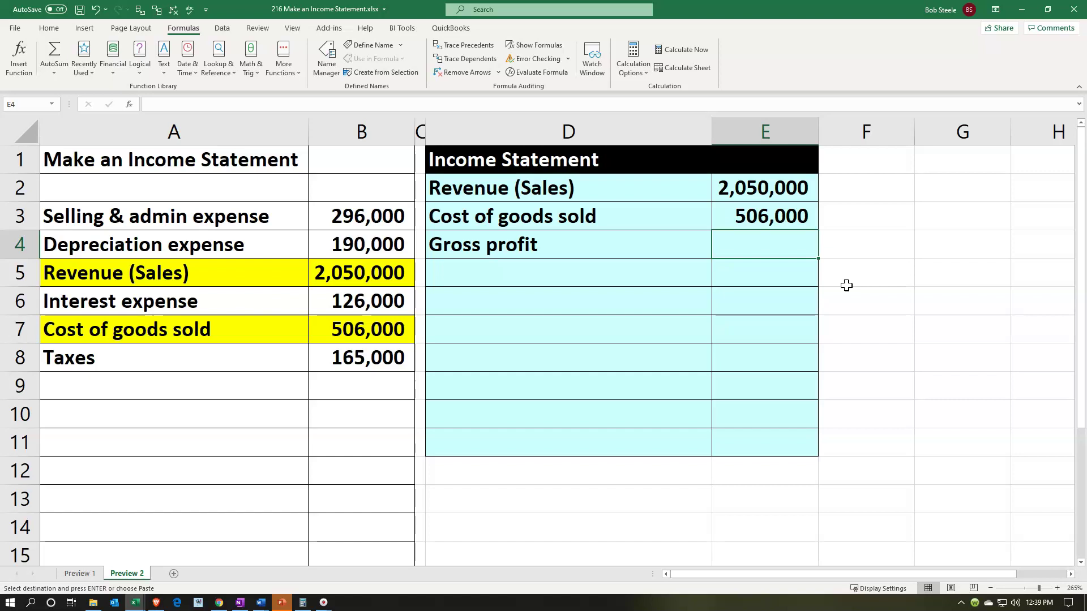
Calculate gross profit in E4 with the formula =E2-E3.
text(=)
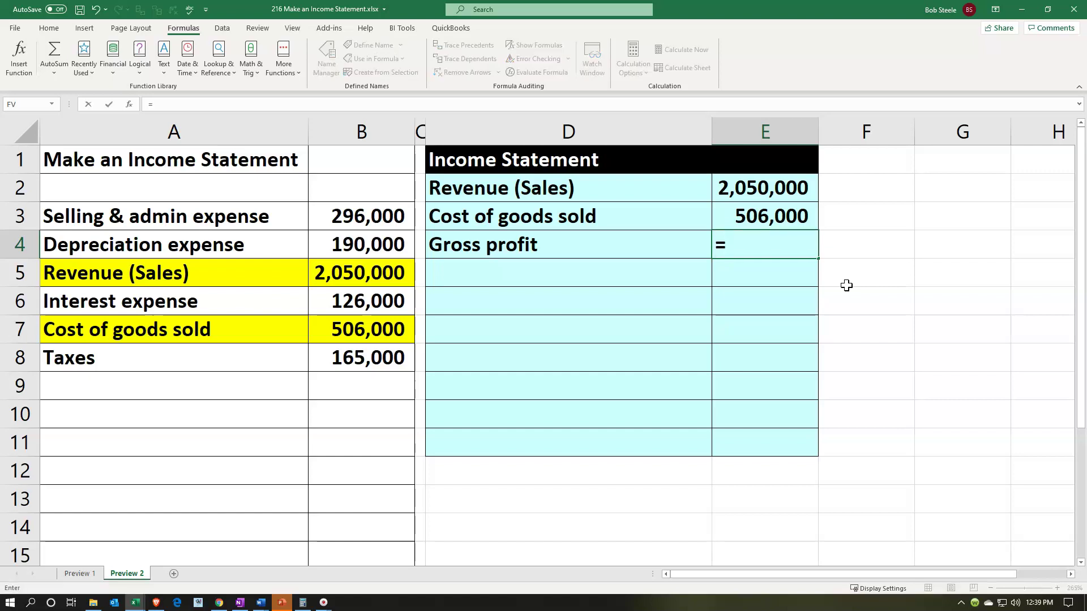
key(Up)
key(Up)
text(-)
key(Up)
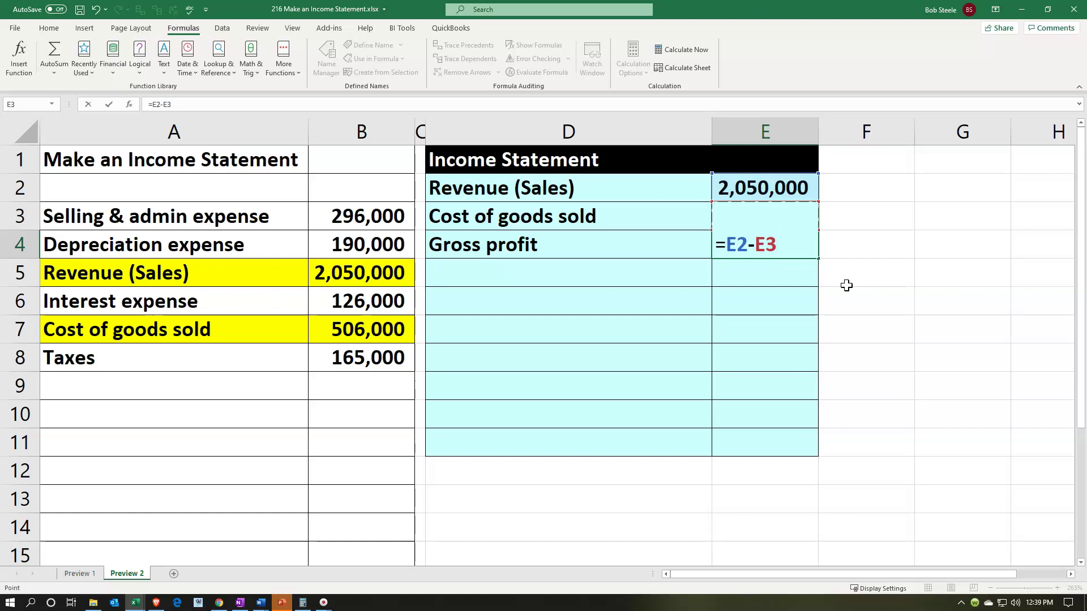
key(Return)
key(Up)
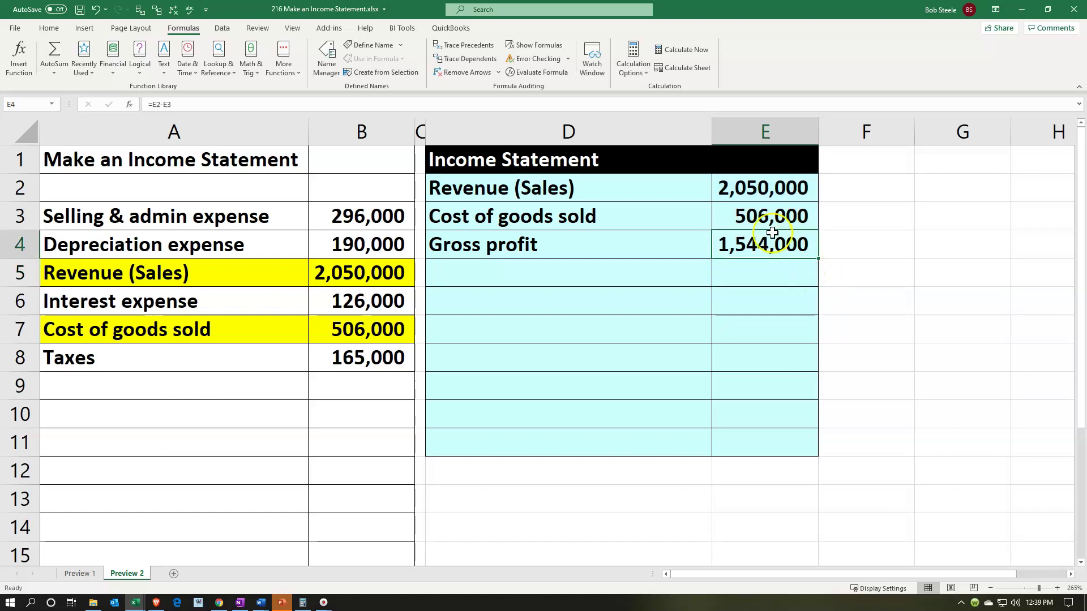
Apply a single underline to the cost of goods sold amount in E3.
click(765, 217)
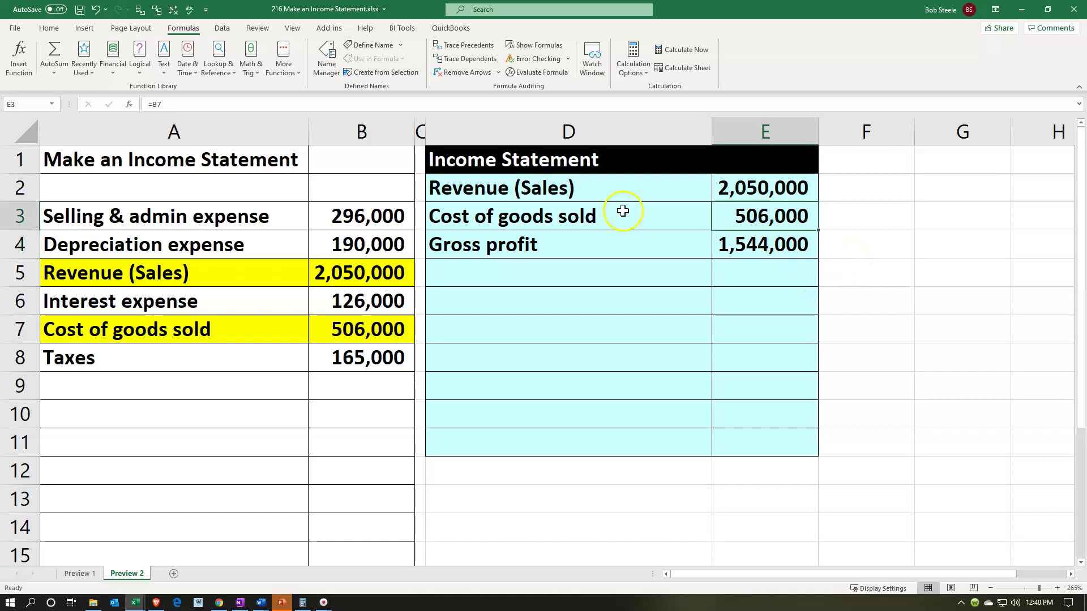
click(55, 32)
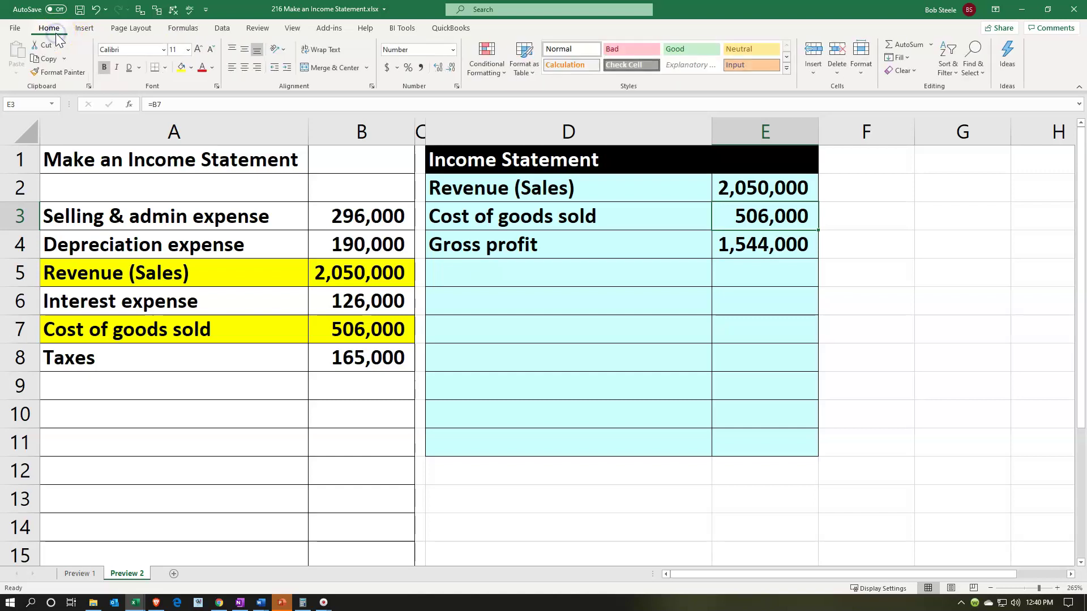
click(139, 68)
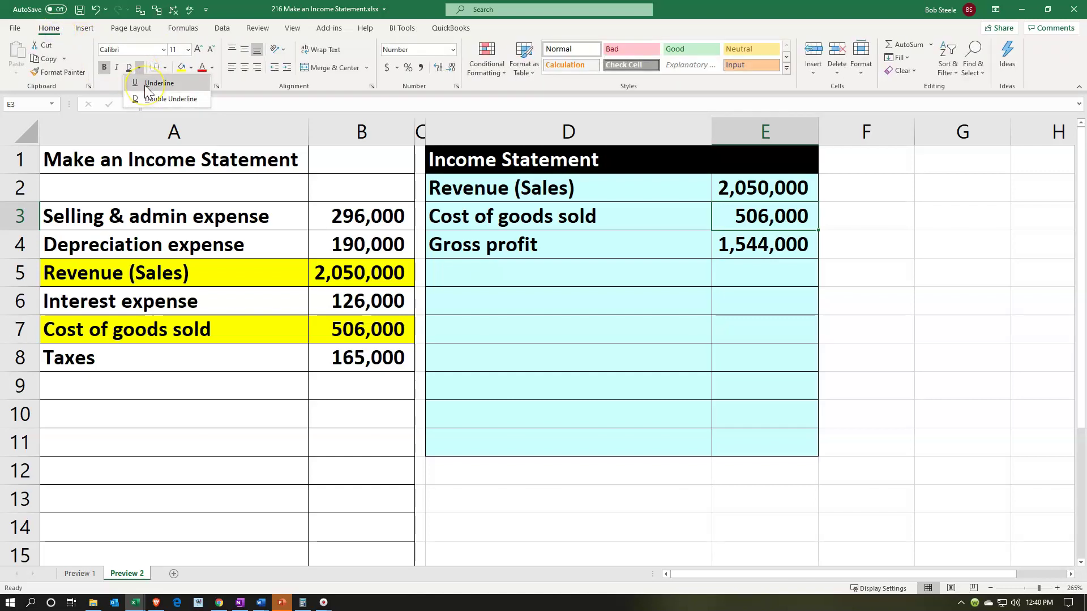
click(148, 84)
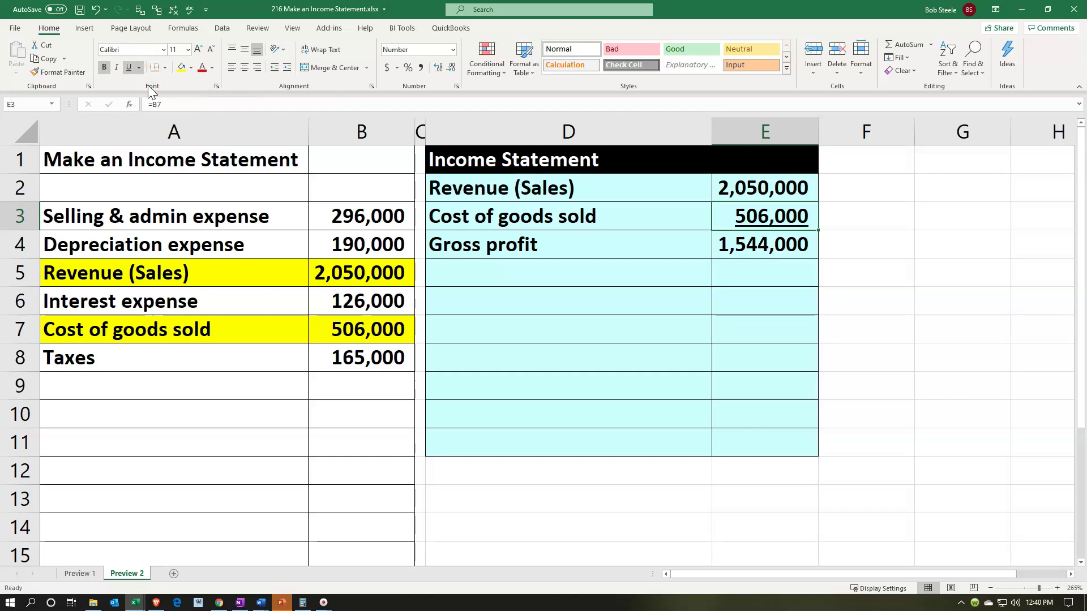
Reference the Selling & admin expense label in D5 with =A3.
click(513, 263)
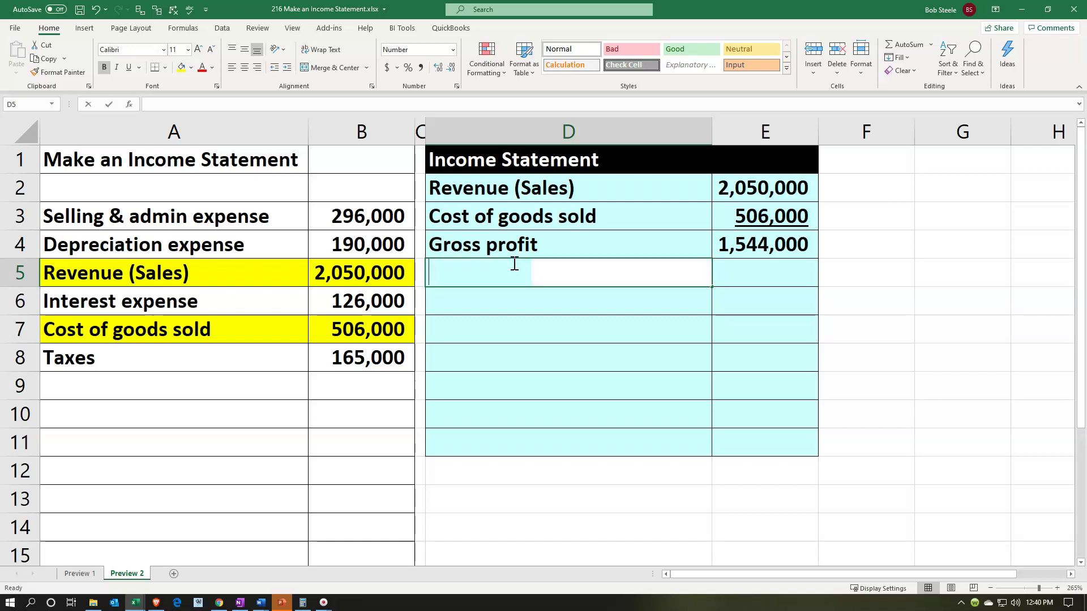
text(=)
key(Left)
key(Left)
key(Left)
key(Up)
key(Up)
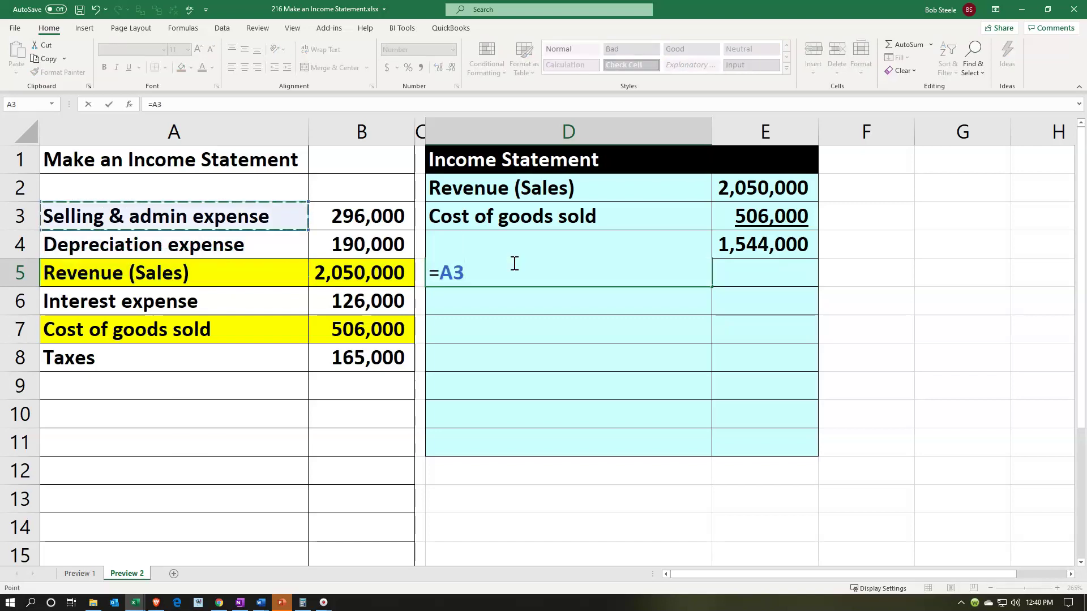
key(Return)
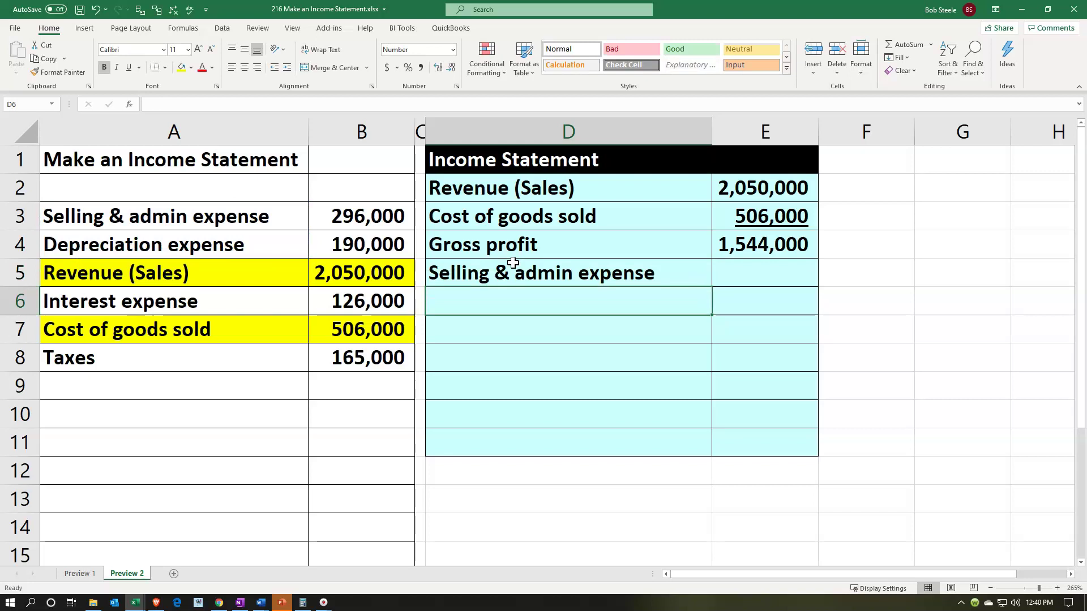
Bring the selling and admin expense amount into E5 with the reference =B3.
key(Right)
key(Up)
text(=)
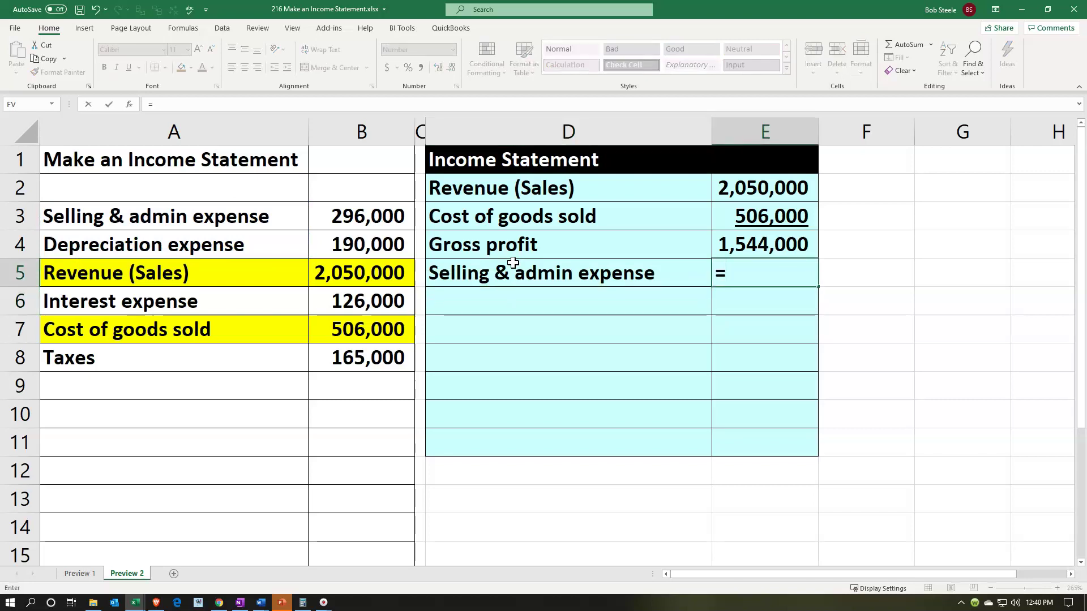
key(Left)
key(Left)
key(Left)
key(Up)
key(Up)
key(Return)
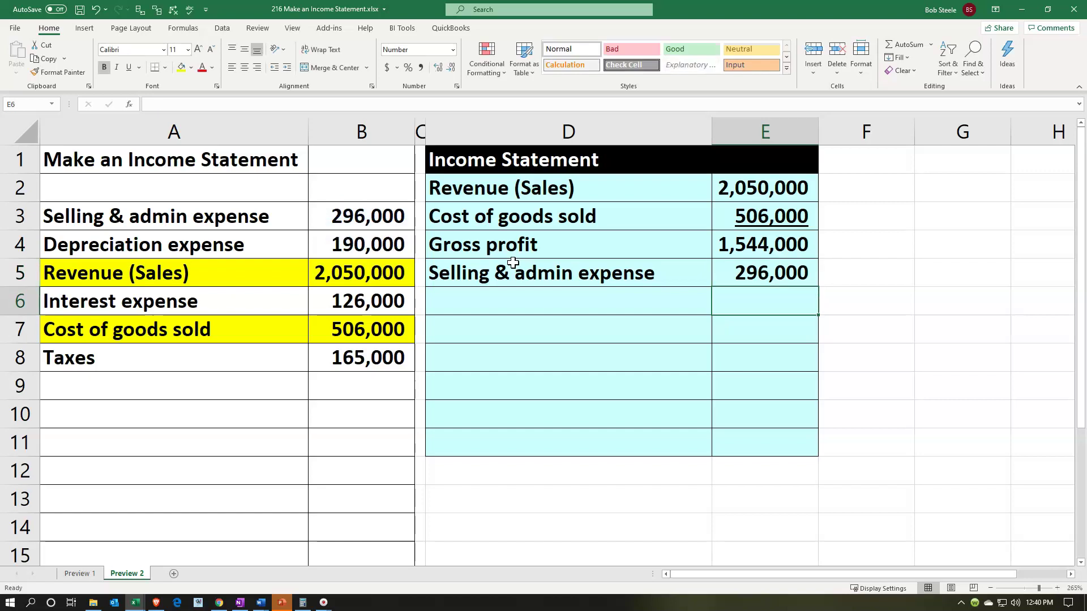
Highlight the used Selling & admin expense account in A3:B3 with a yellow fill.
click(301, 212)
drag(301, 213, 329, 211)
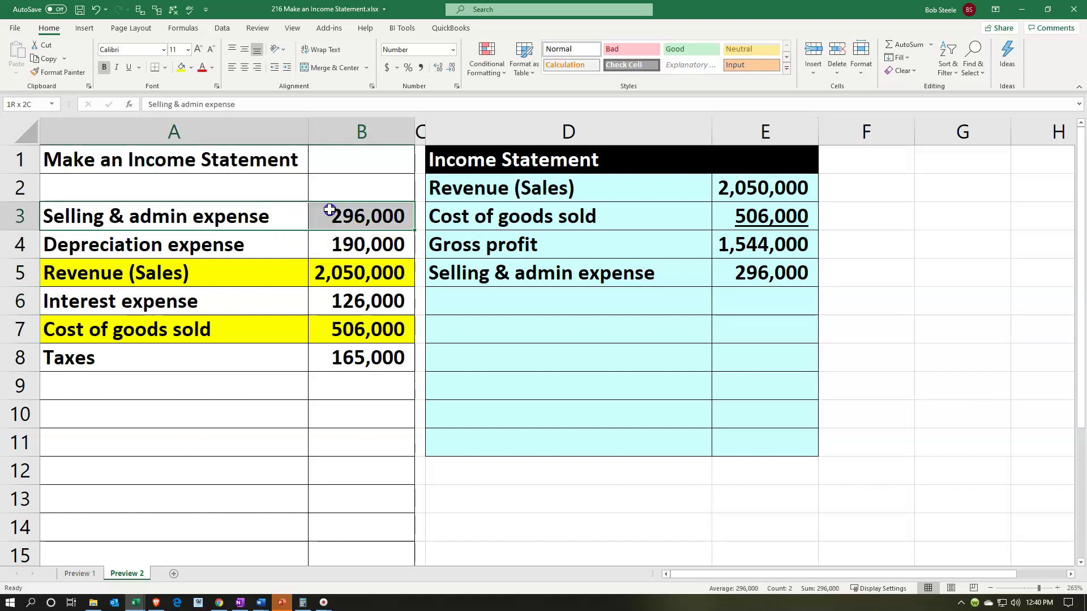
right_click(330, 211)
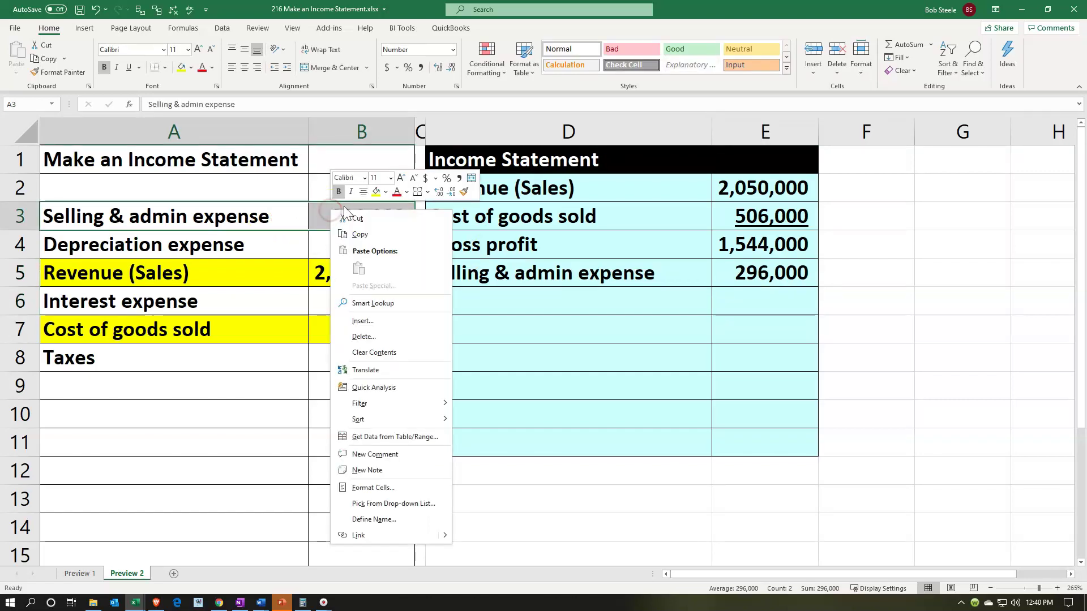
click(376, 191)
Reference the Depreciation expense label in D6 with =A4.
click(545, 314)
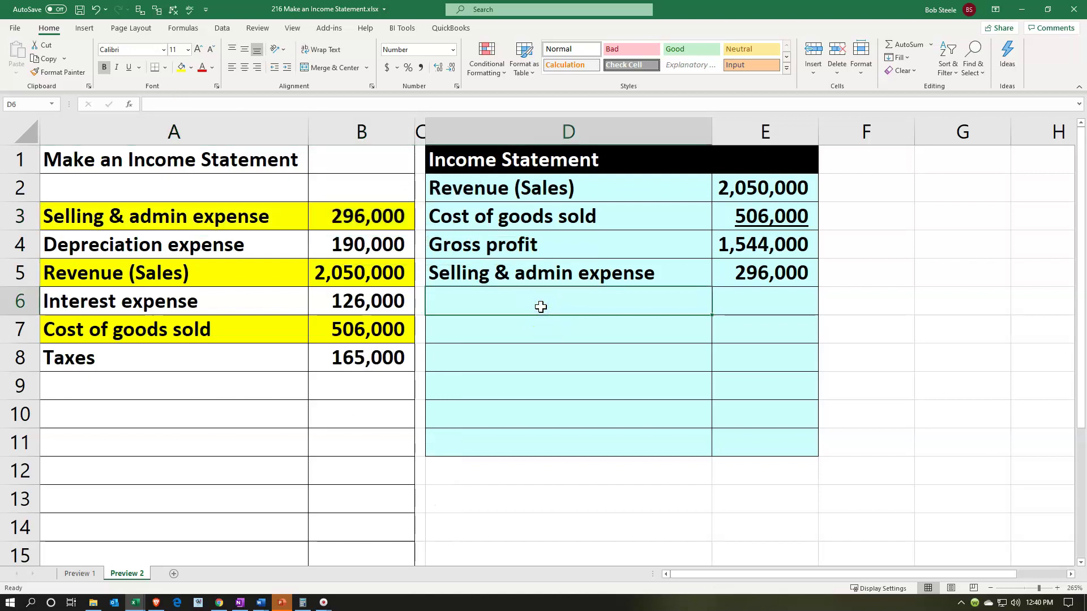
text(=)
key(Left)
key(Left)
key(Left)
key(Up)
key(Up)
key(Return)
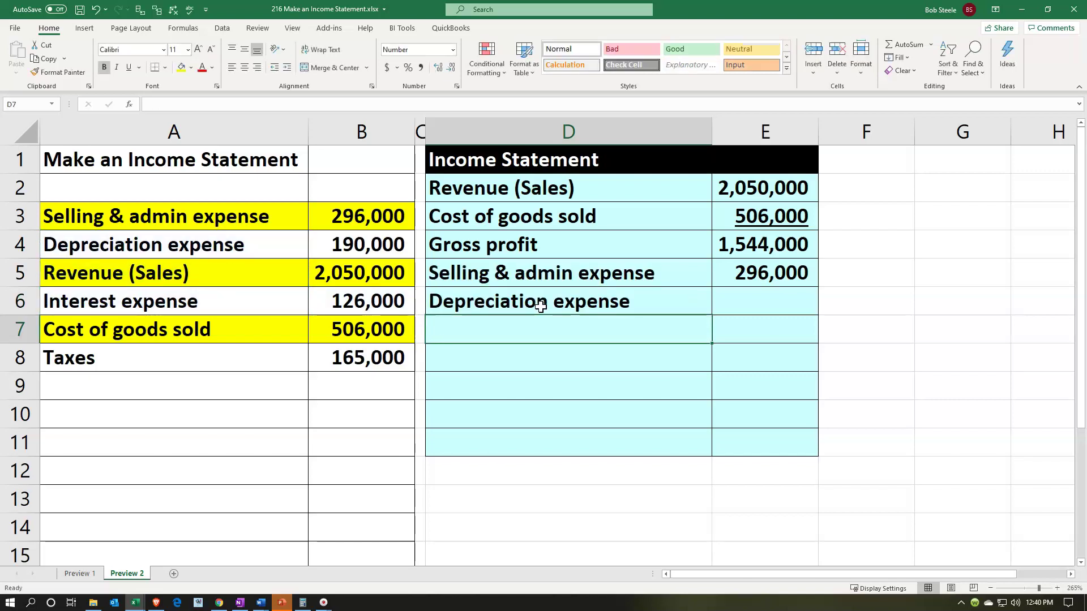
Bring the depreciation expense amount into E6 with the reference =B4.
key(Right)
key(Up)
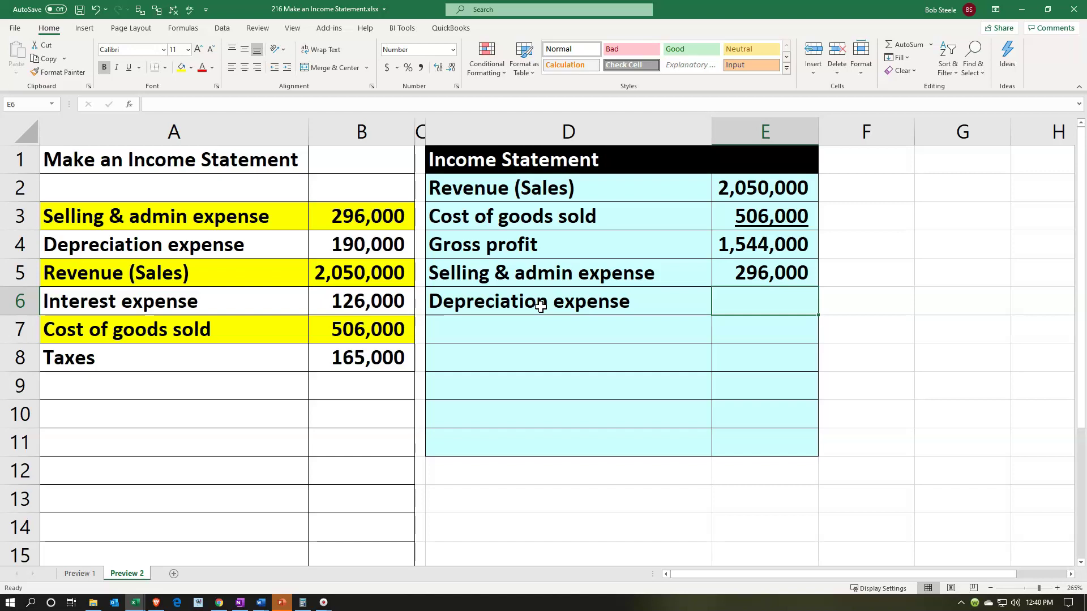
text(=)
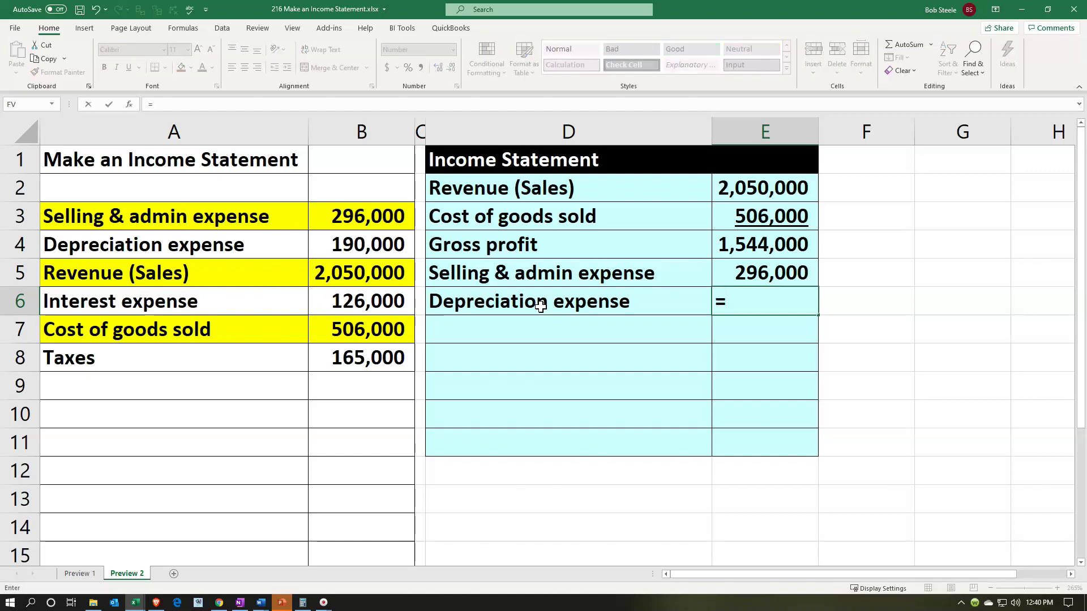
key(Left)
key(Left)
key(Left)
key(Up)
key(Up)
key(Return)
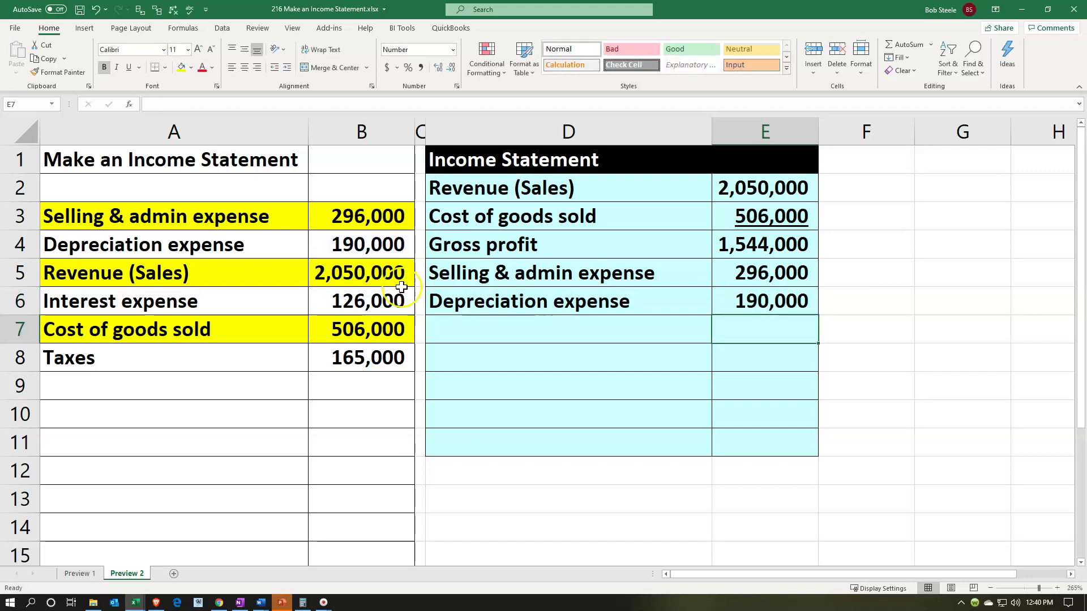
Highlight the used Depreciation expense account in A4:B4 with a yellow fill.
drag(279, 243, 314, 243)
right_click(325, 242)
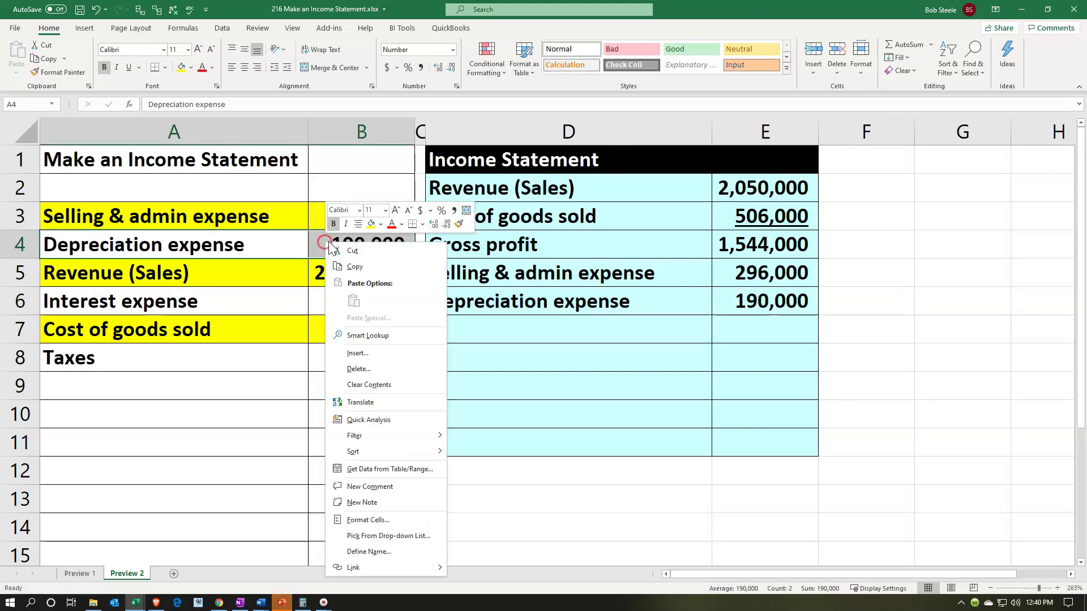
click(370, 225)
Underline the depreciation expense amount in E6.
click(583, 329)
click(737, 337)
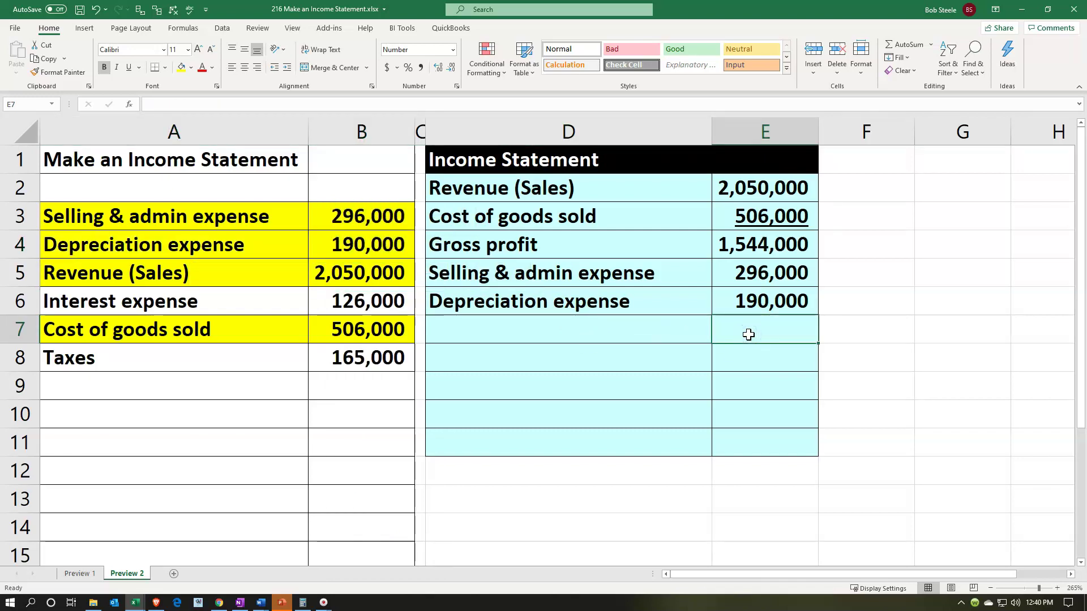
click(757, 301)
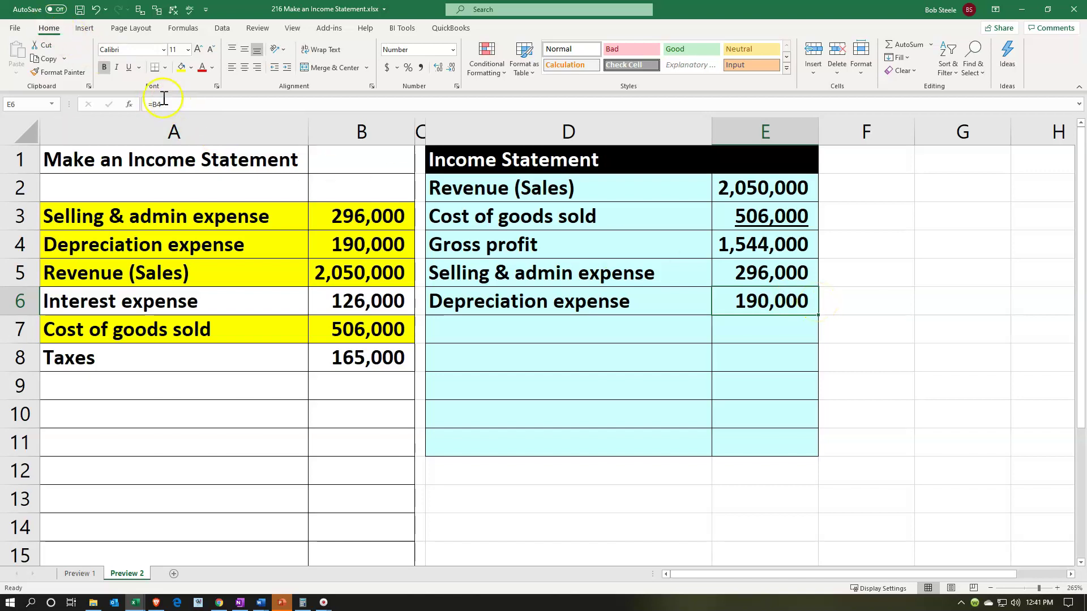
click(129, 68)
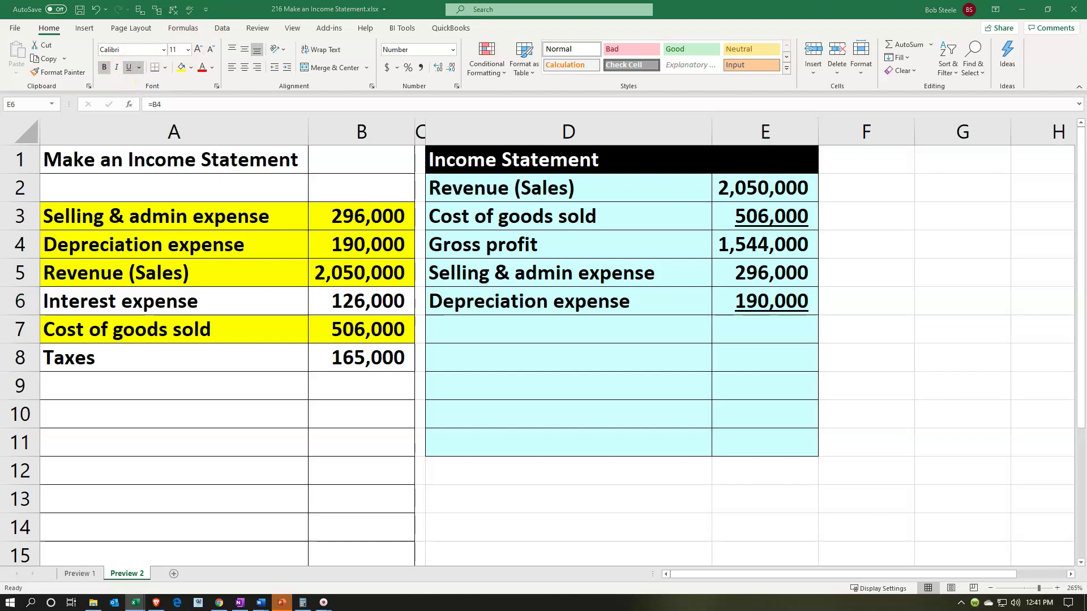
Enter the label Operating profit in D7 below Depreciation expense.
click(518, 331)
key(ctrl+v)
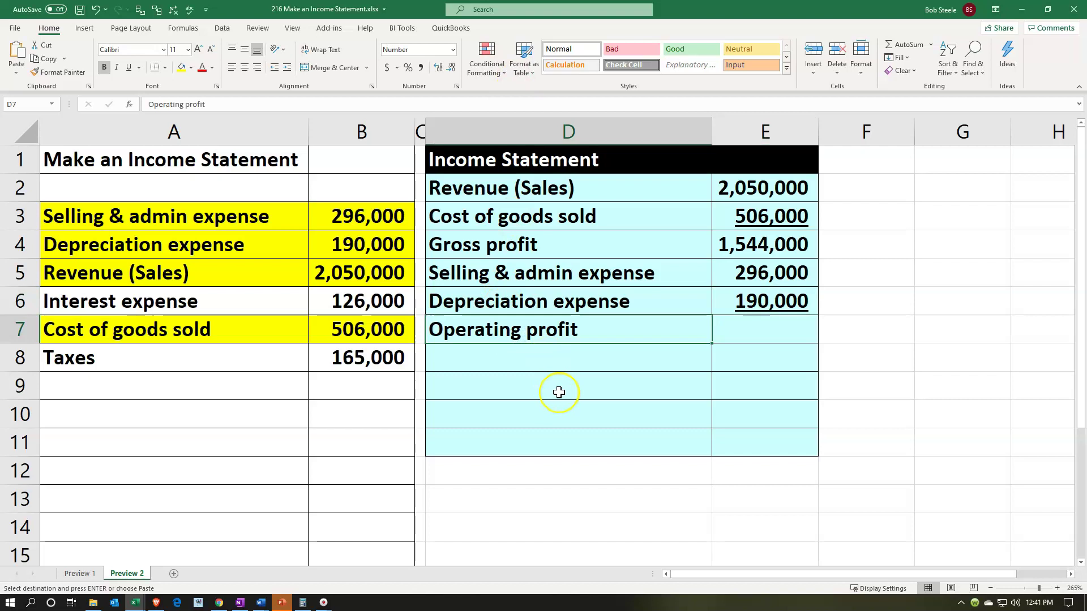
key(Right)
key(Right)
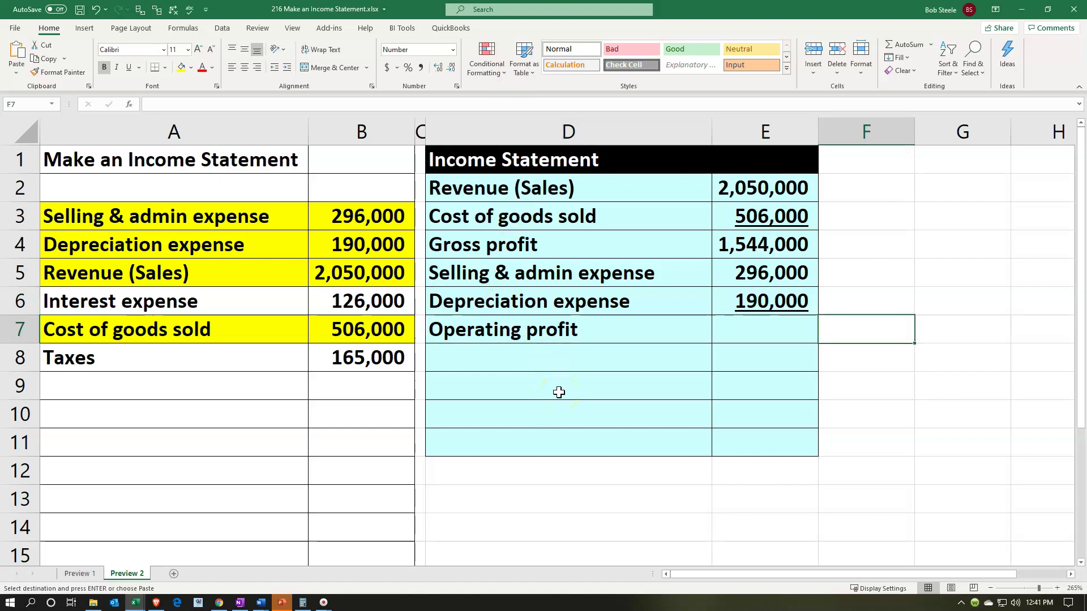
Calculate operating profit in E7 with the formula =E4-E5-E6.
key(Left)
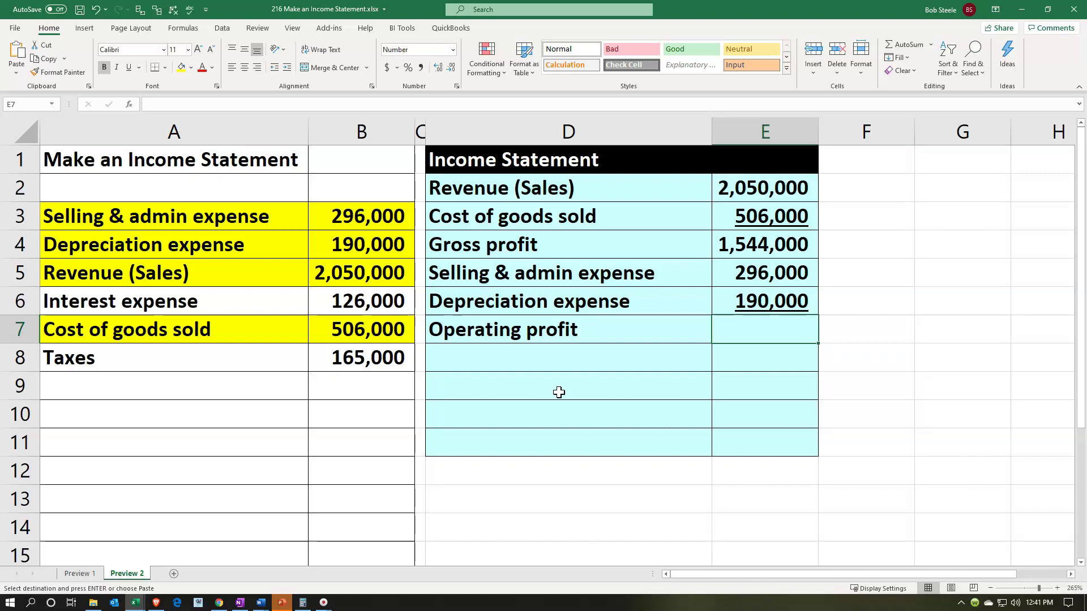
text(=)
key(Up)
key(Up)
key(Up)
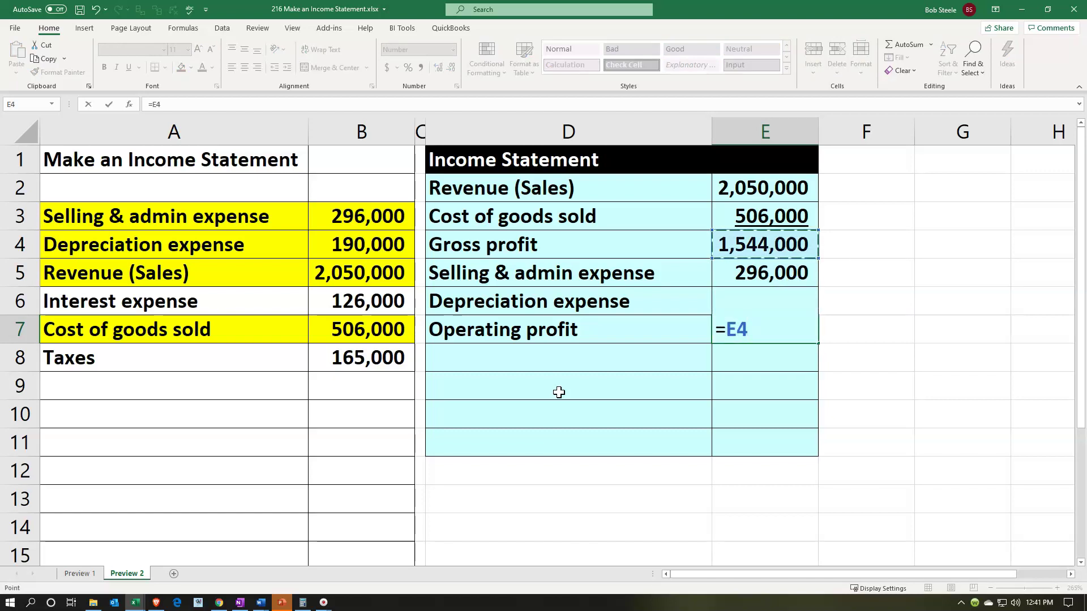
text(-)
key(Up)
key(Up)
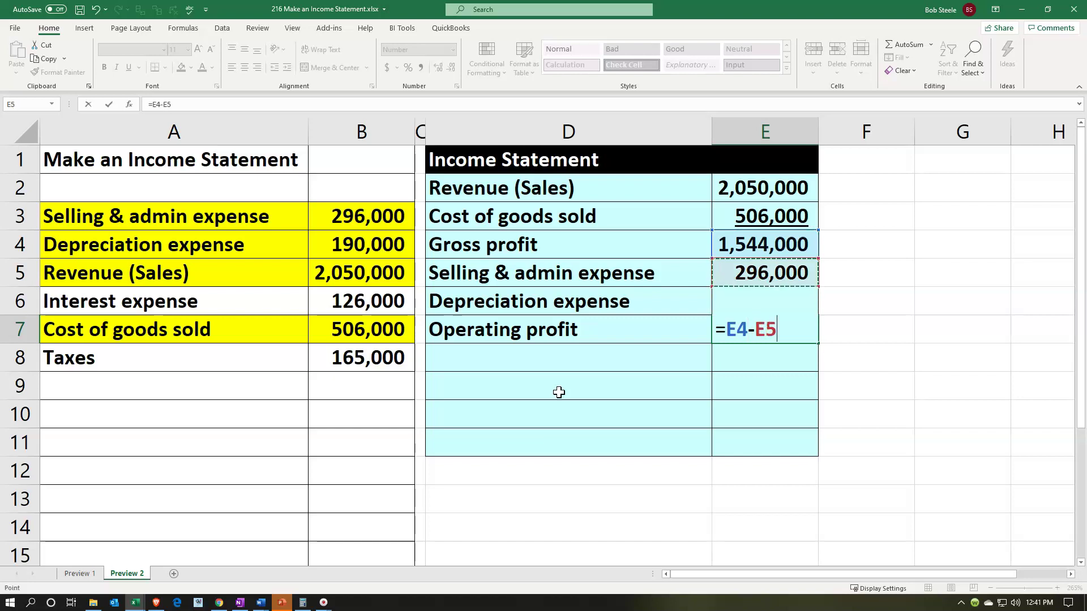
text(-)
key(Up)
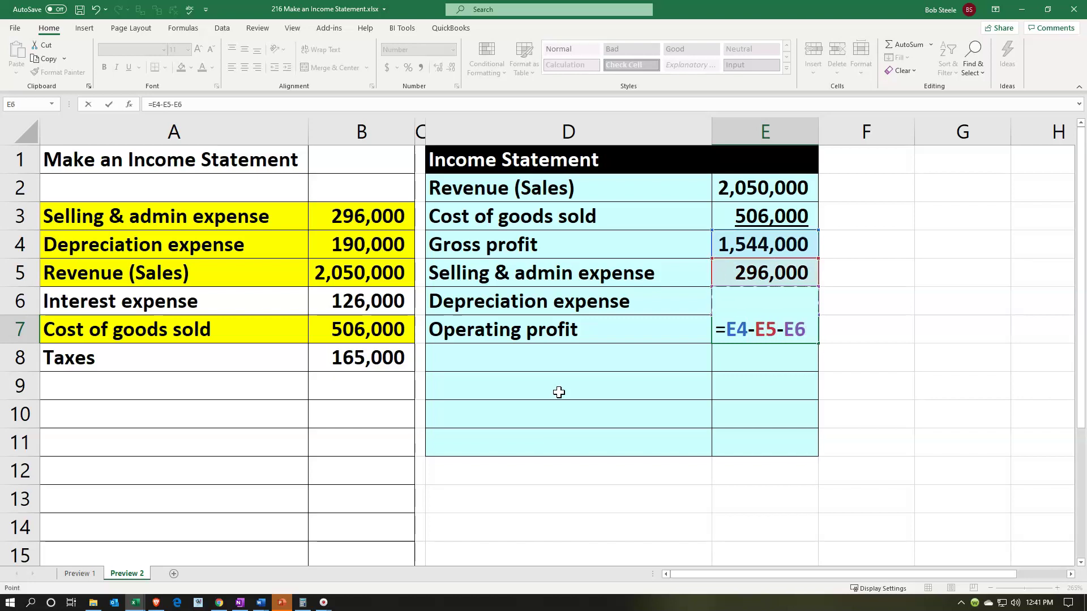
key(Return)
key(Up)
key(Right)
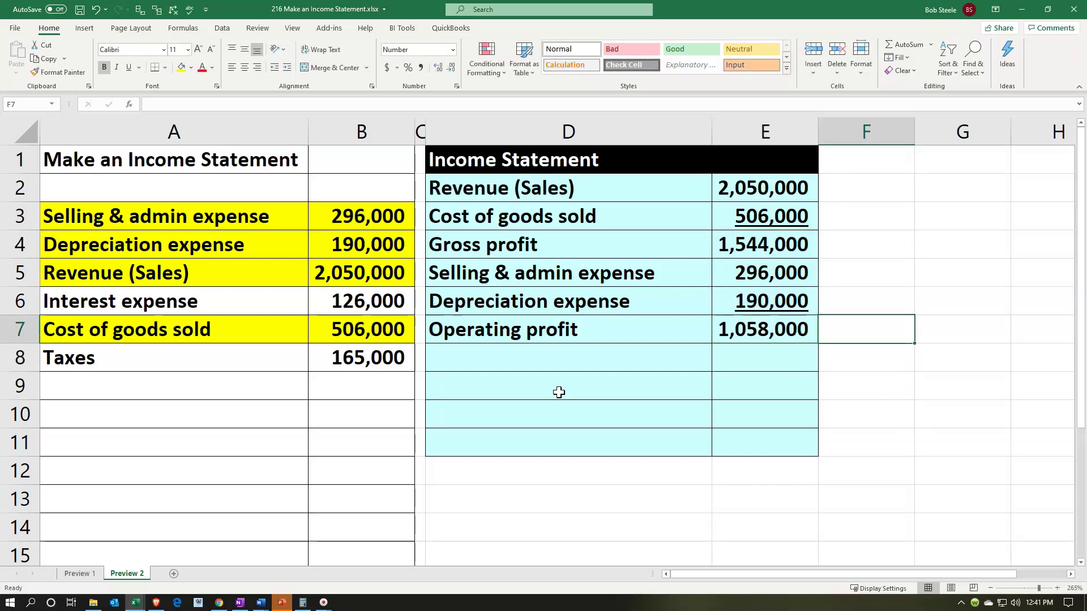
Recalculate operating profit beside the statement in F7 with the alternative formula =E4-SUM(E5:E6).
text(=)
key(Up)
key(Left)
key(Up)
key(Up)
text(-)
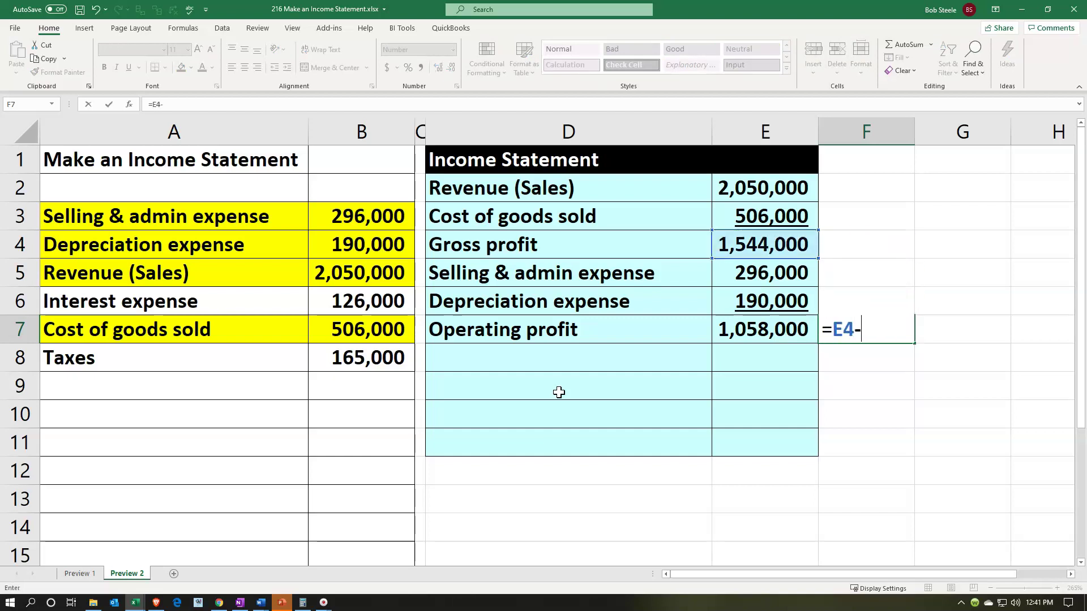
text(su)
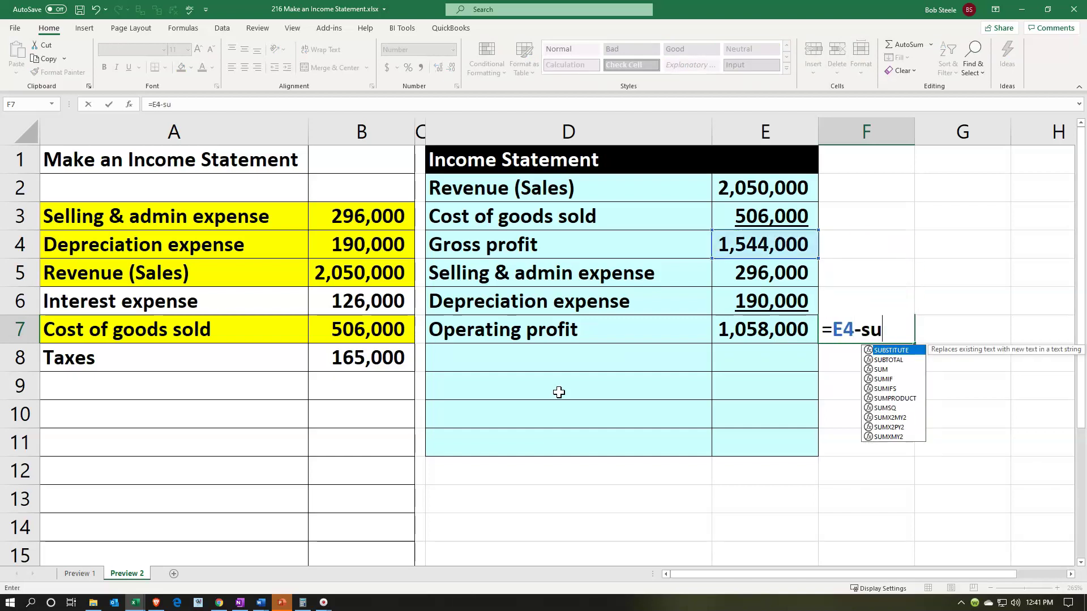
text(m()
key(Up)
key(Left)
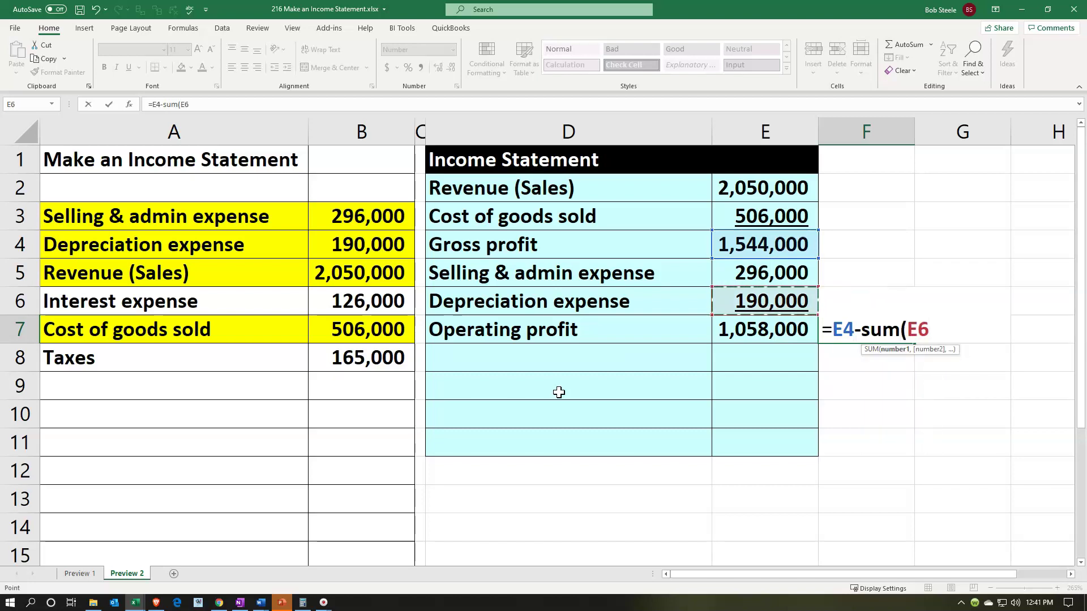
key(shift+Up)
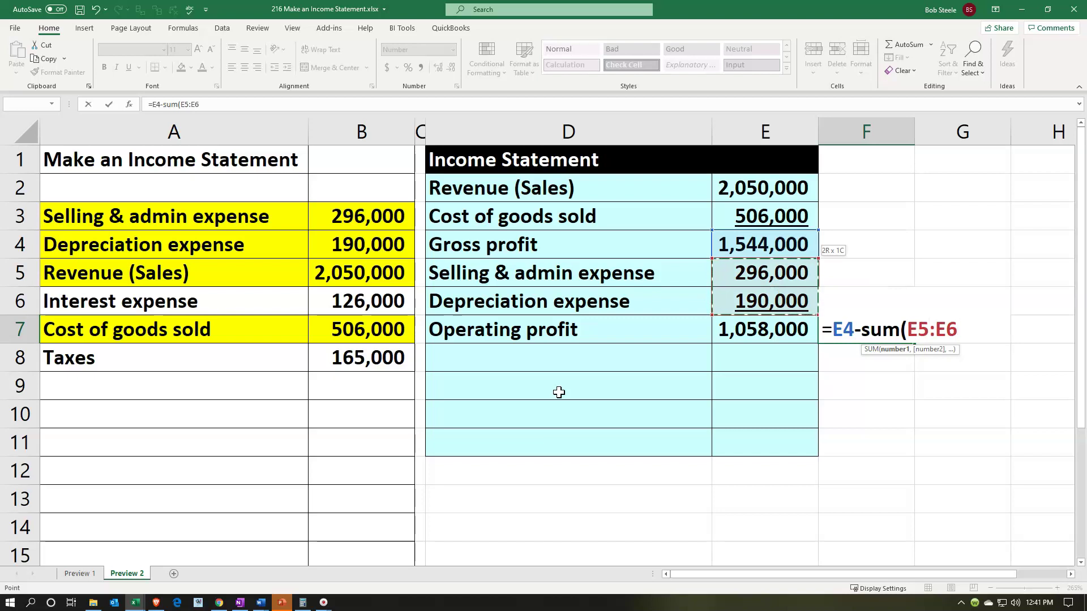
click(731, 347)
click(739, 286)
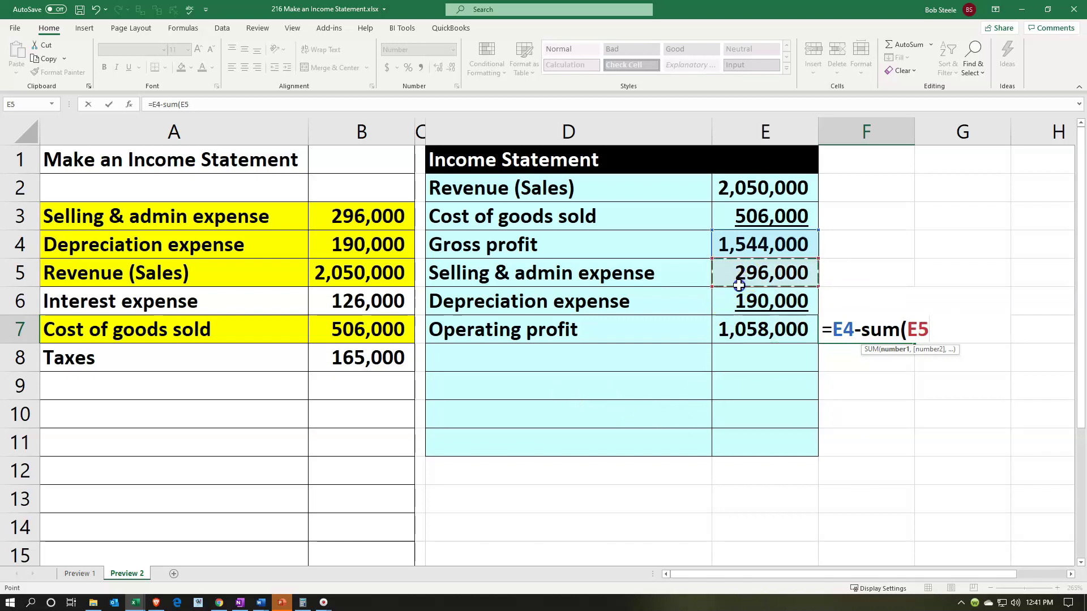
drag(739, 285, 738, 296)
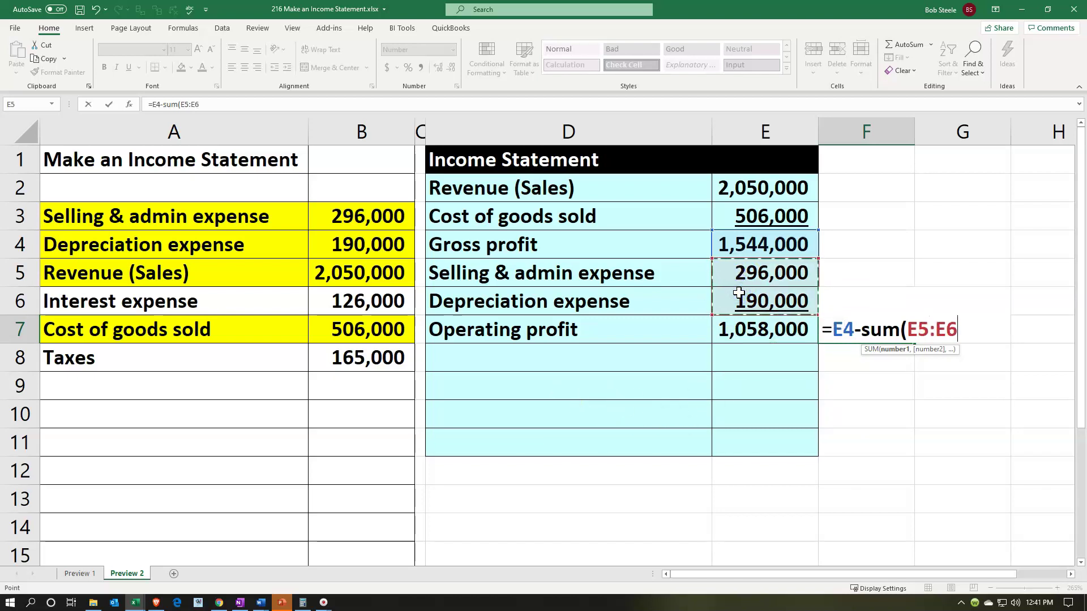
text())
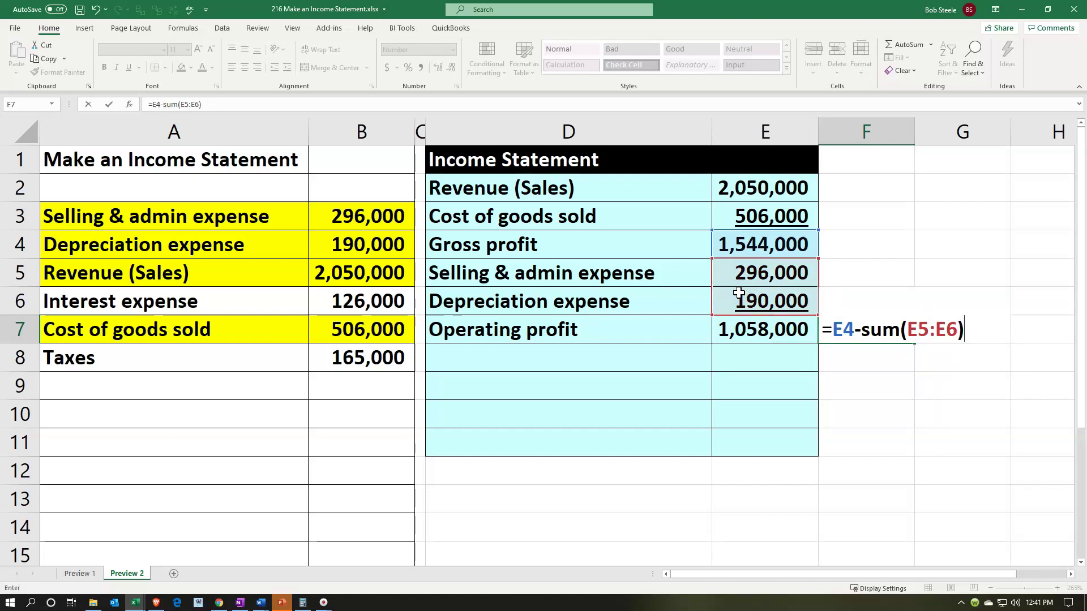
key(Return)
Bring the Interest expense label into D8 below Operating profit with a reference to A6.
key(Up)
key(Left)
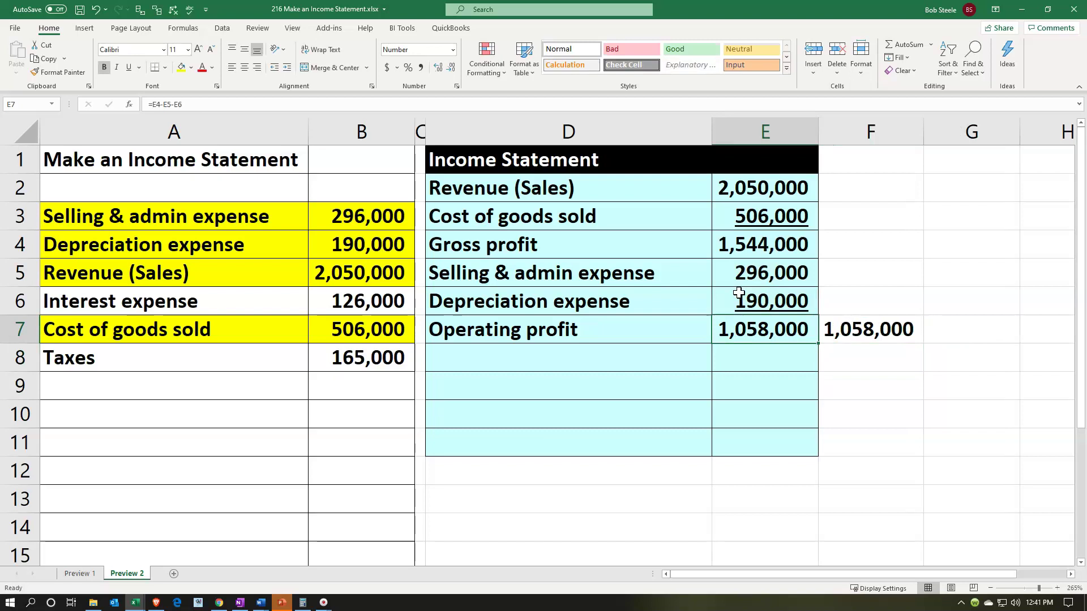
key(Down)
key(Left)
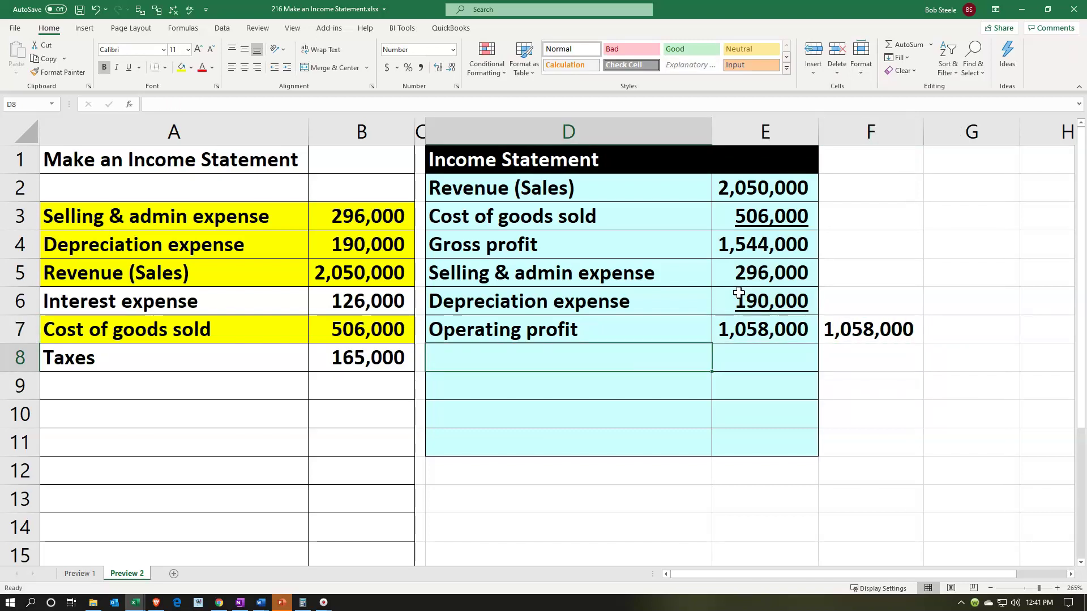
text(+)
key(Left)
key(Left)
key(Left)
key(Up)
key(Up)
key(Tab)
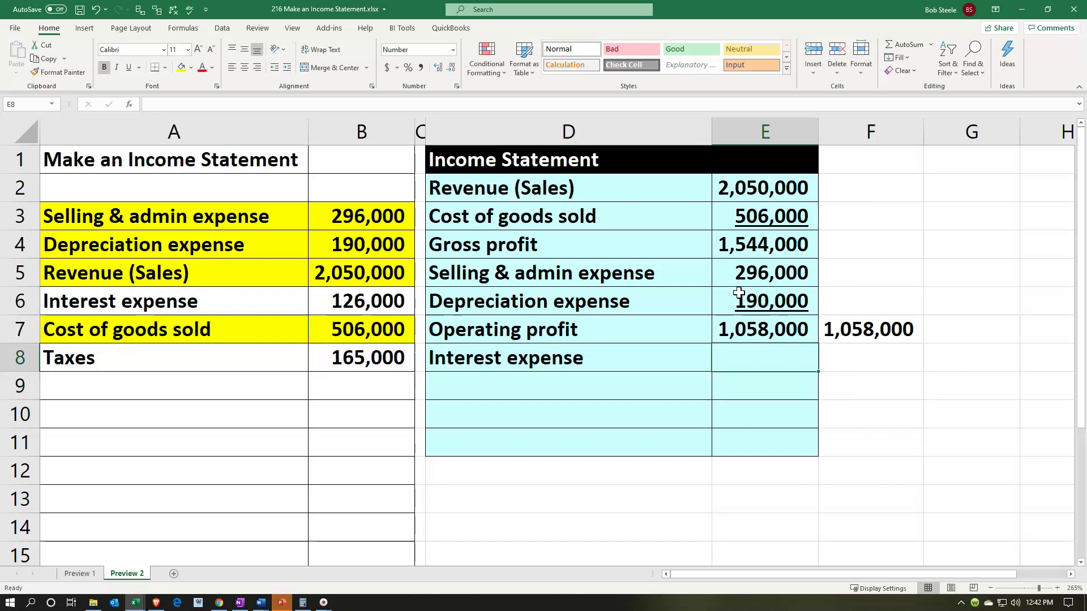
Bring the interest expense amount into E8 with the reference =B6.
text(=)
key(Left)
key(Left)
key(Left)
key(Up)
key(Up)
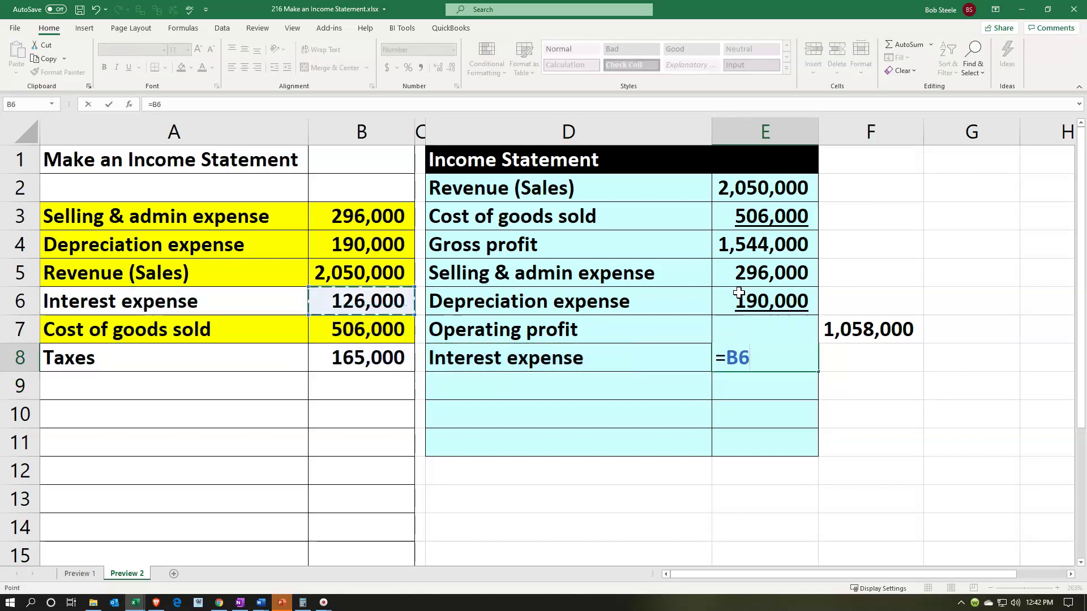
key(Return)
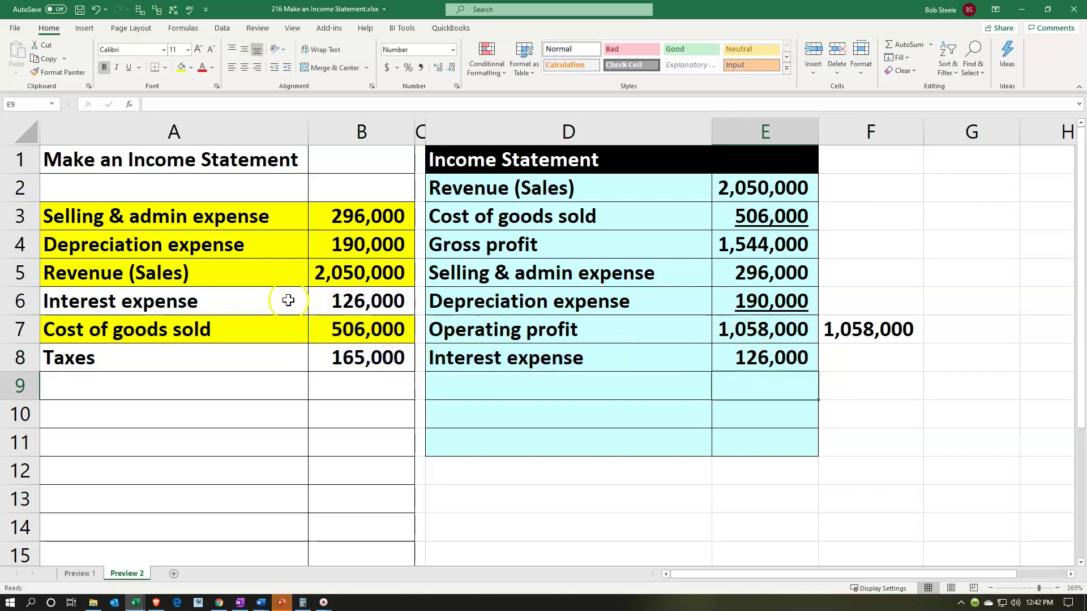
Highlight the used Interest expense account in A6:B6 with a yellow fill.
drag(288, 301, 355, 304)
right_click(322, 305)
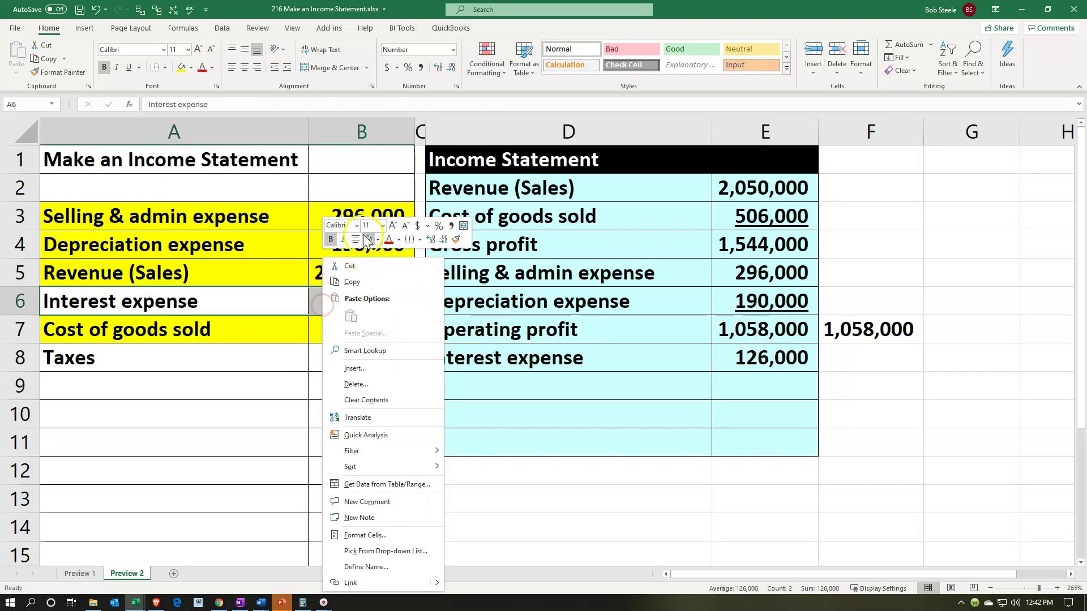
key(Escape)
Underline the interest expense amount in E8.
click(690, 397)
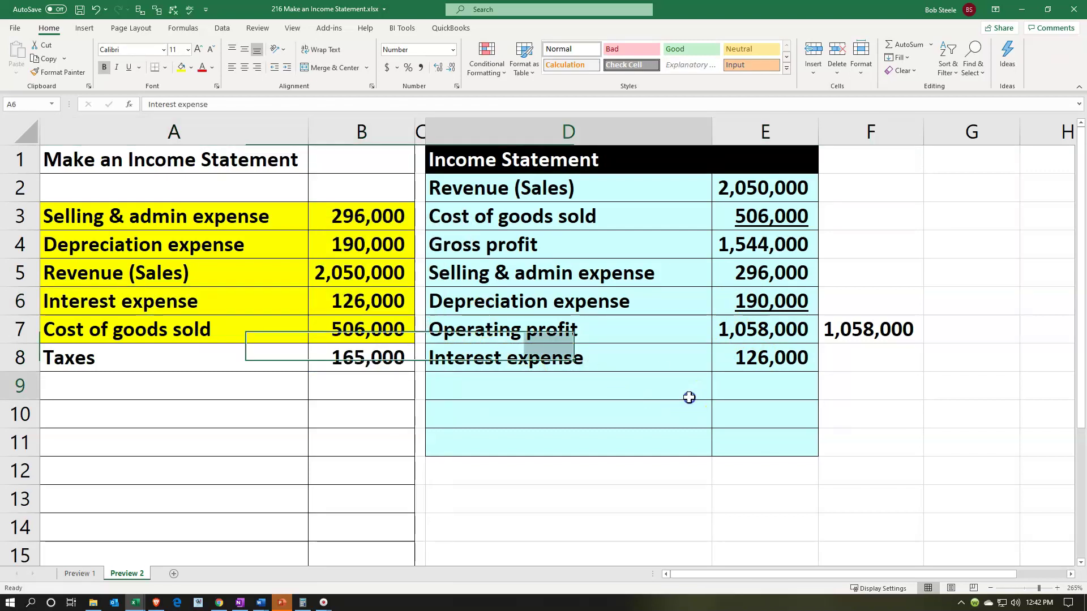
click(741, 369)
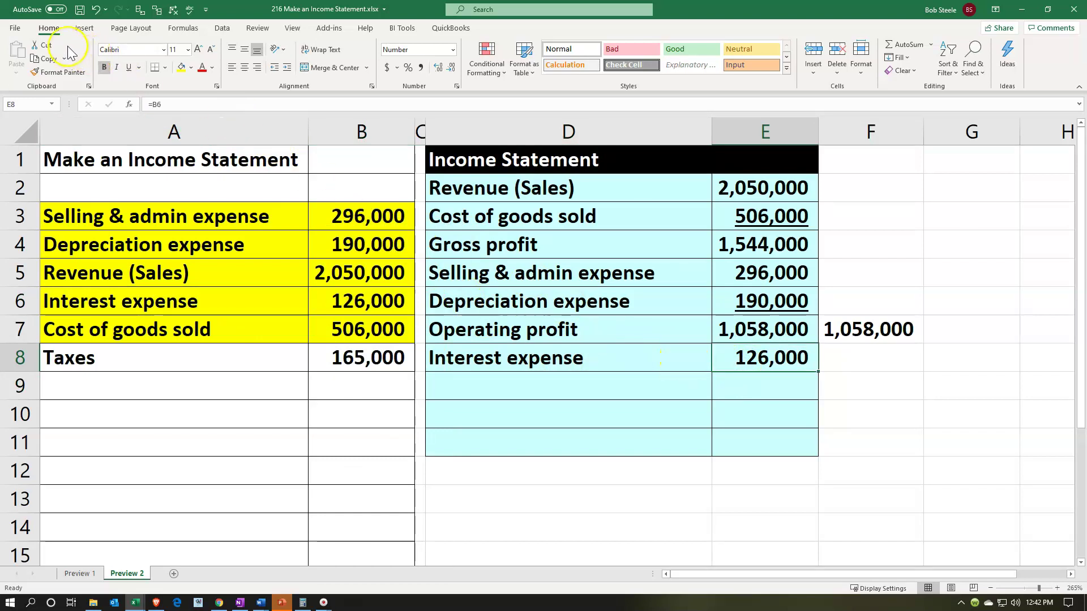
click(130, 67)
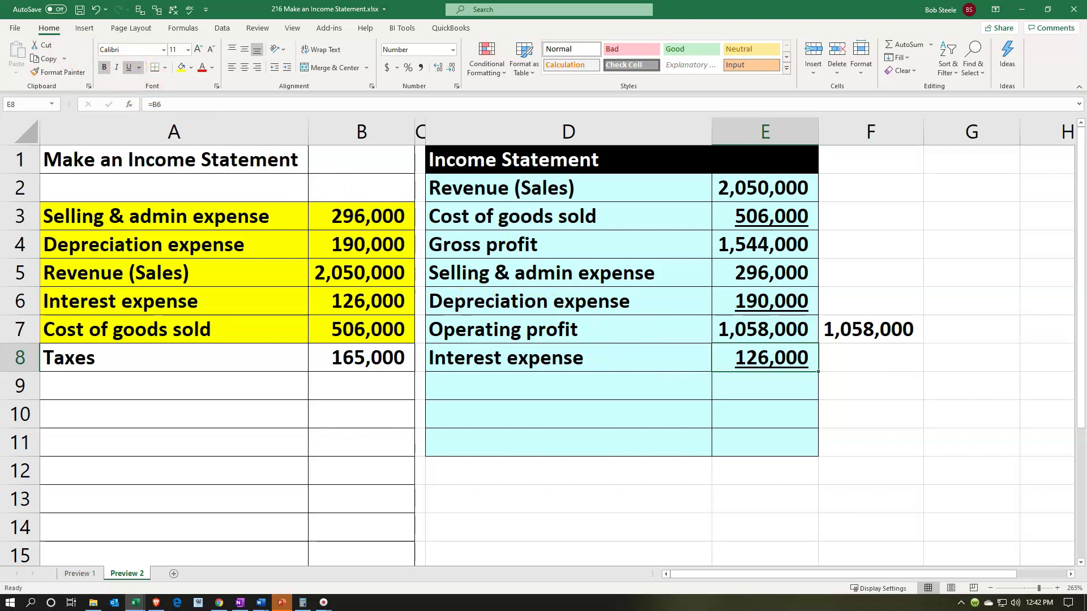
Paste the subtotal label into D9 below Interest expense and correct its wording to Earning before taxes.
click(568, 386)
key(ctrl+c)
click(491, 377)
key(ctrl+v)
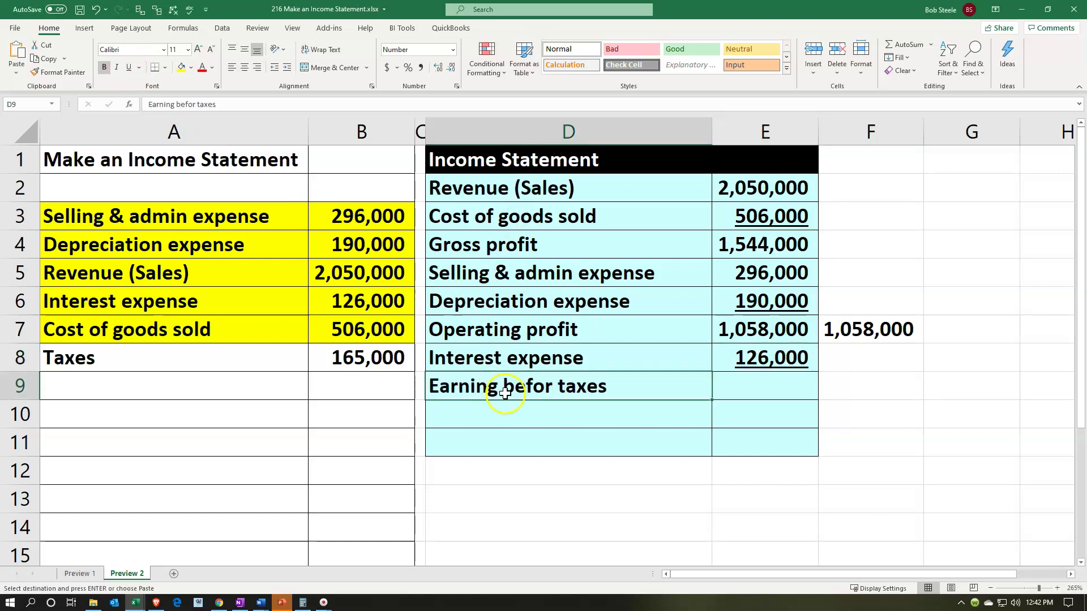
double_click(552, 390)
text(e)
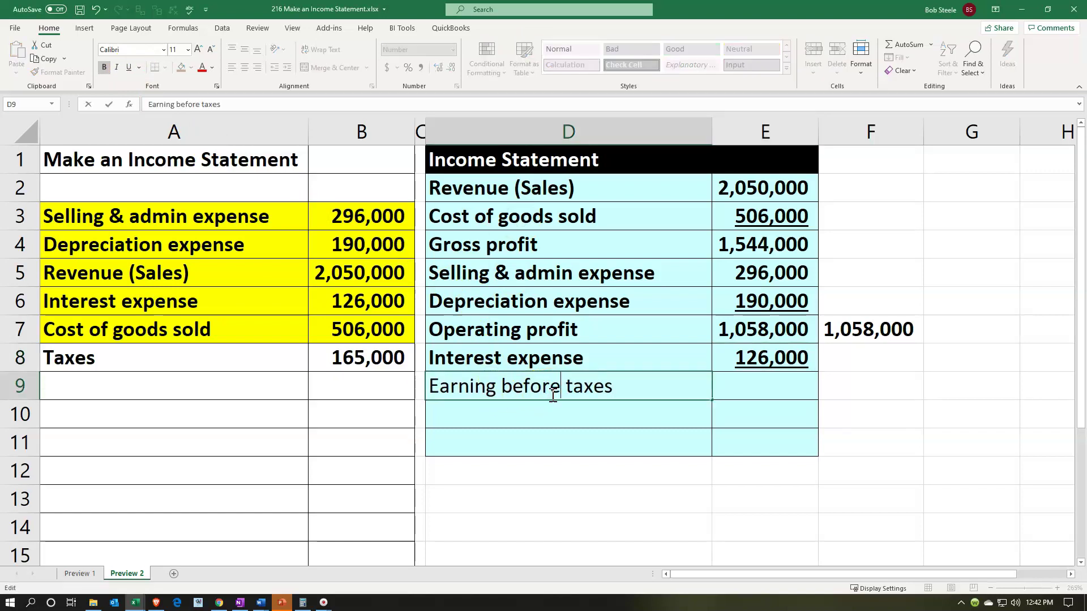
key(Return)
Calculate earnings before taxes in E9 with the formula =E7-E8.
key(Up)
key(Right)
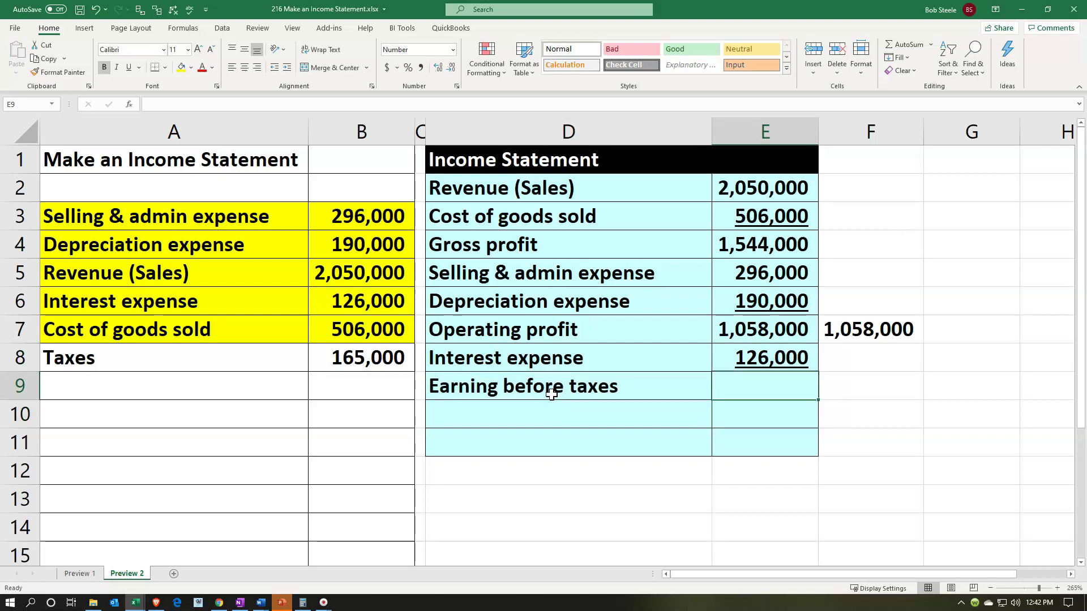
text(=)
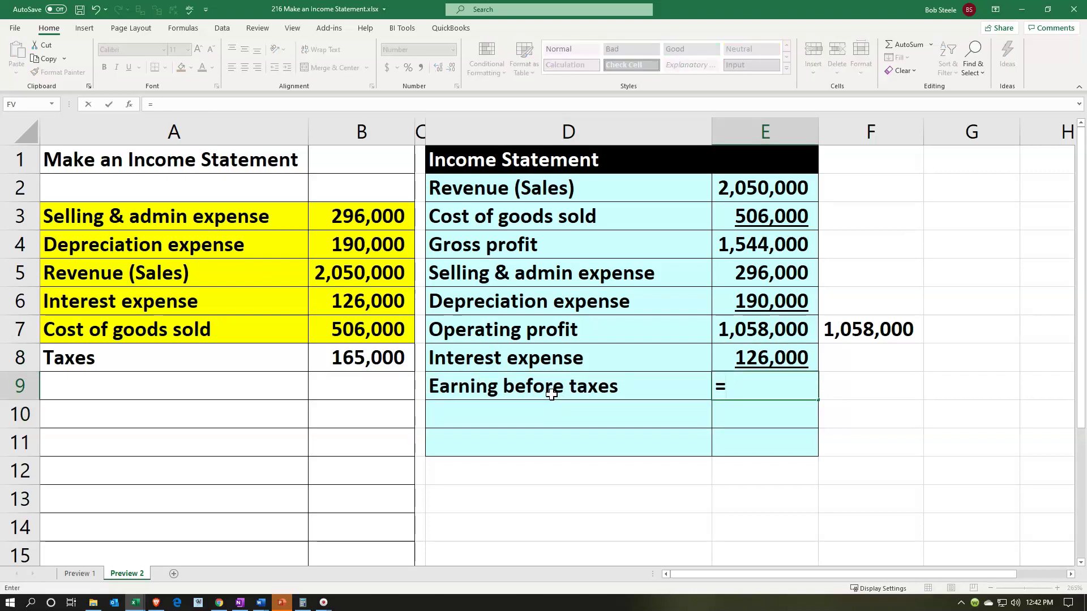
key(Up)
key(Up)
text(-)
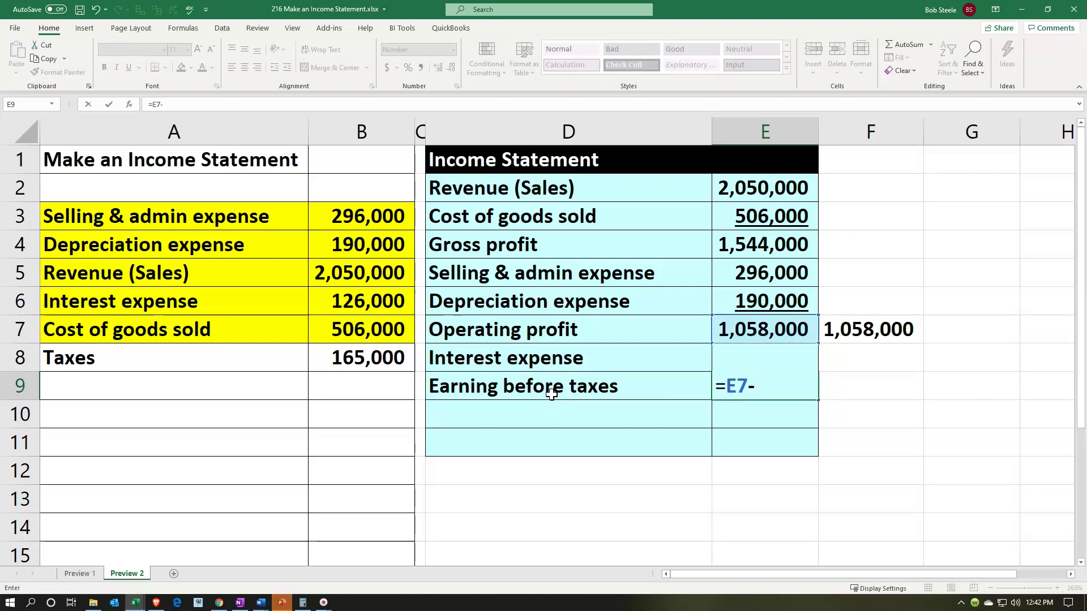
key(Up)
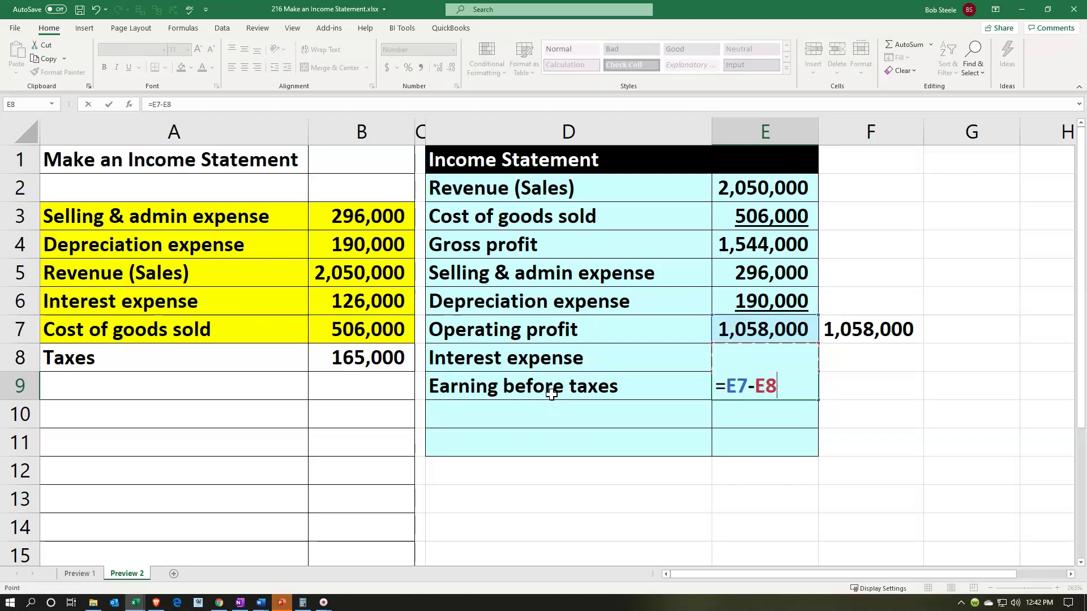
key(Return)
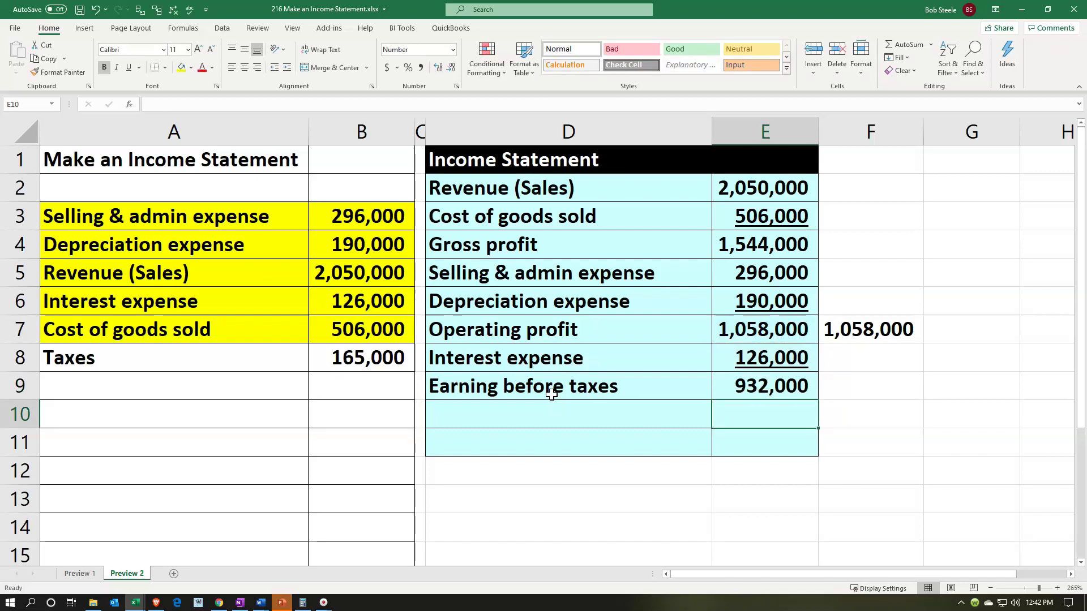
Bring the Taxes label into D10 below Earning before taxes with the reference =A8.
key(Left)
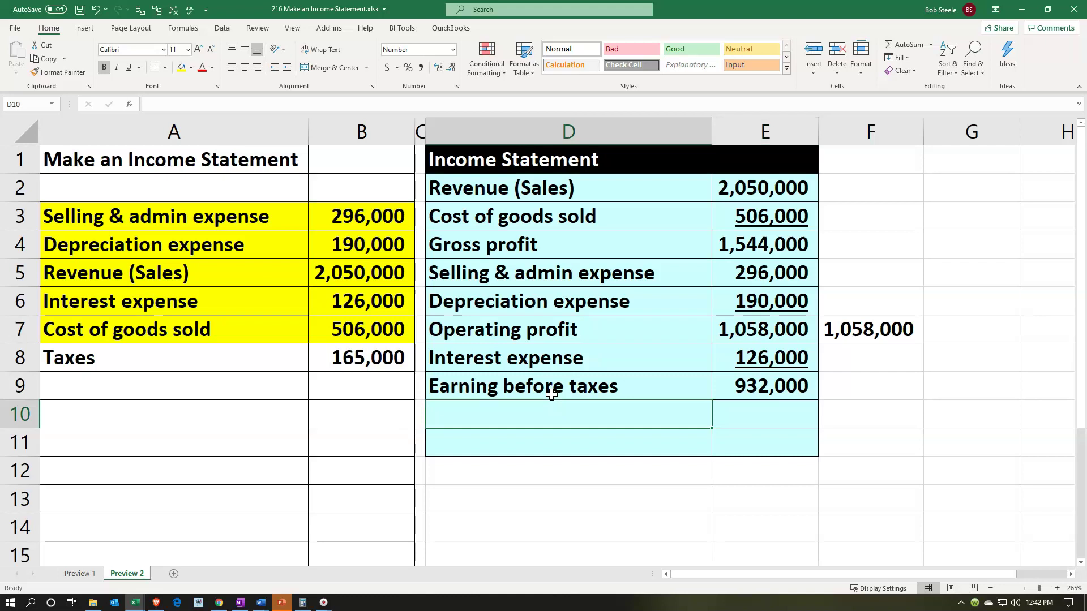
text(=)
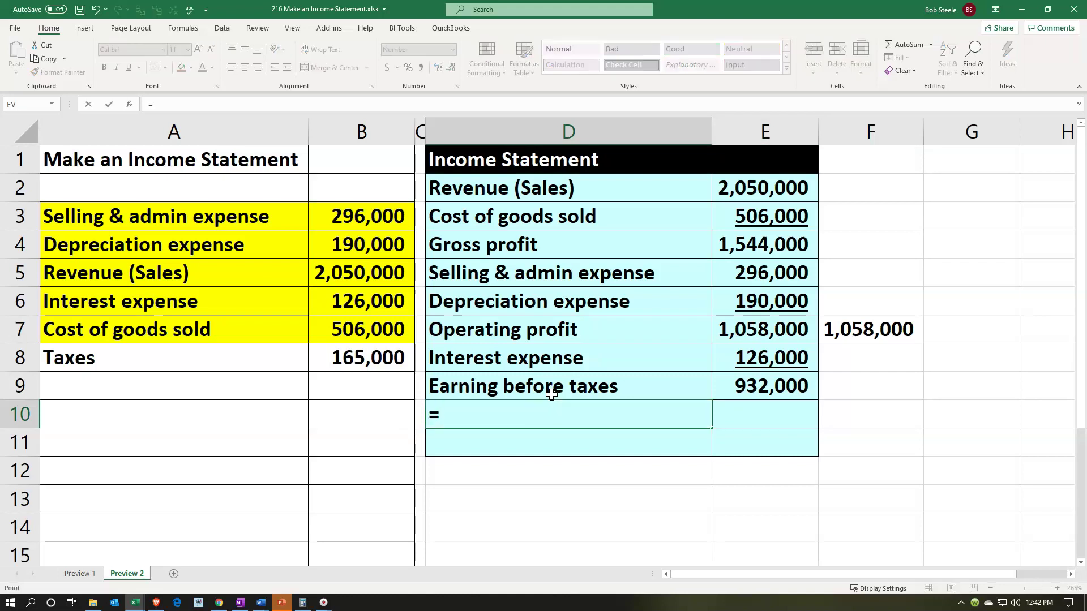
key(Left)
key(Left)
key(Left)
key(Up)
key(Up)
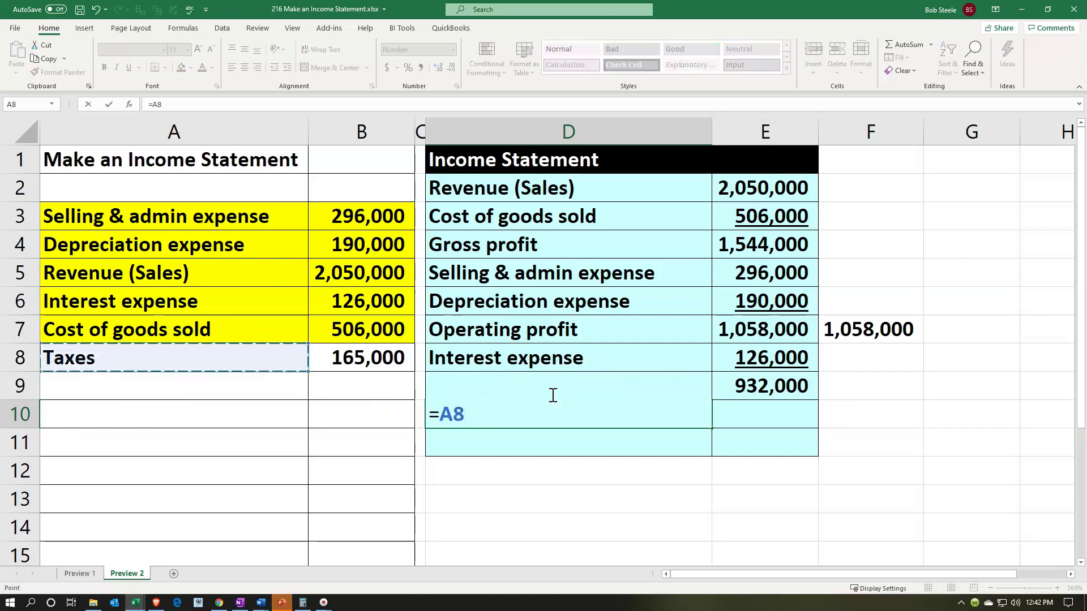
key(Return)
Bring the taxes amount into E10 with the reference =B8.
key(Right)
key(Up)
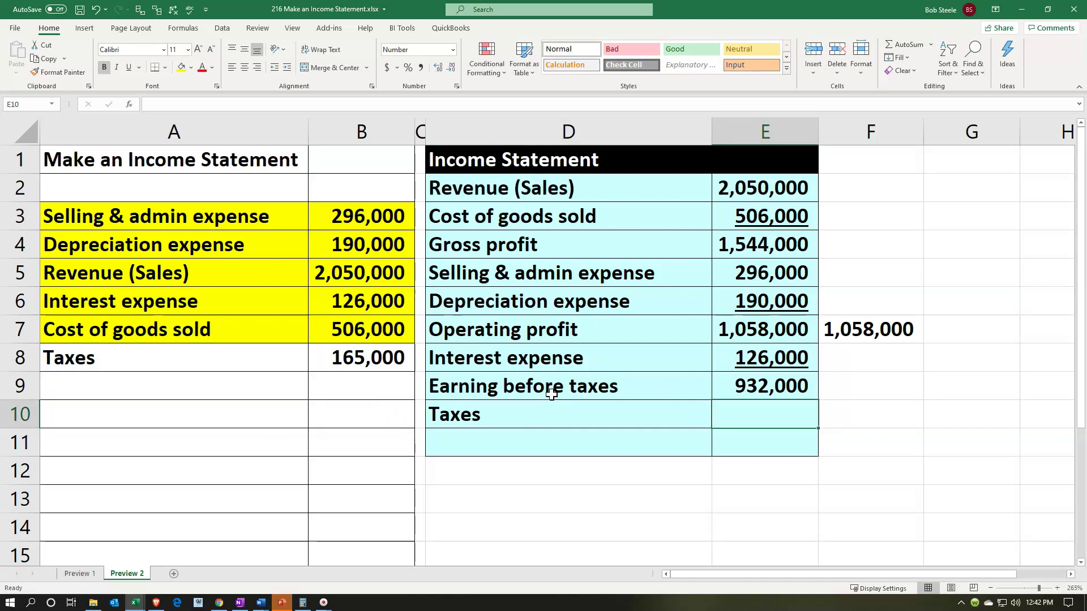
text(=)
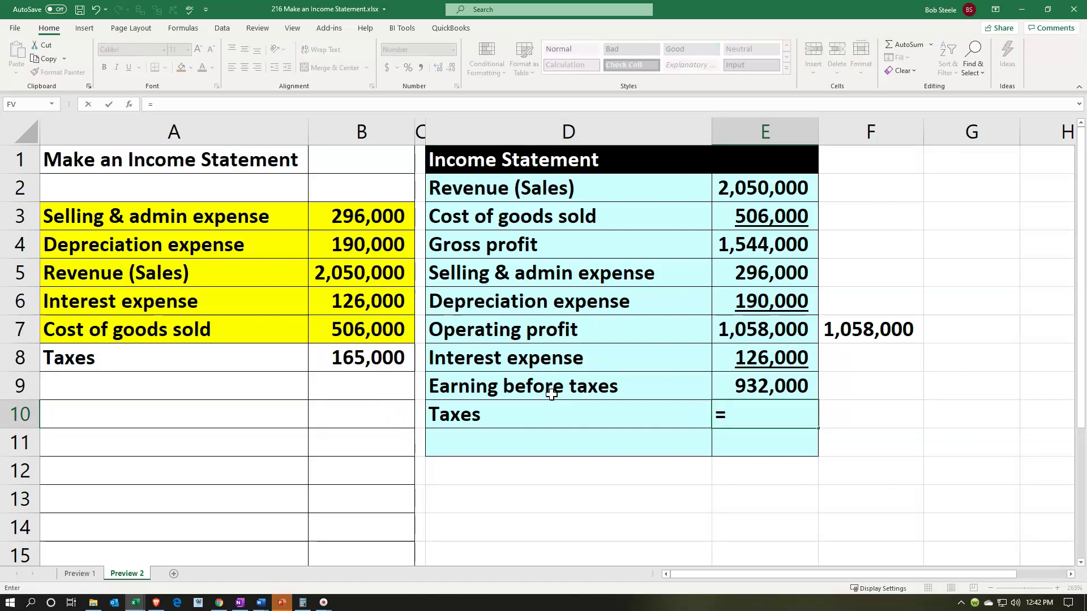
key(Left)
key(Left)
key(Left)
key(Up)
key(Up)
key(Return)
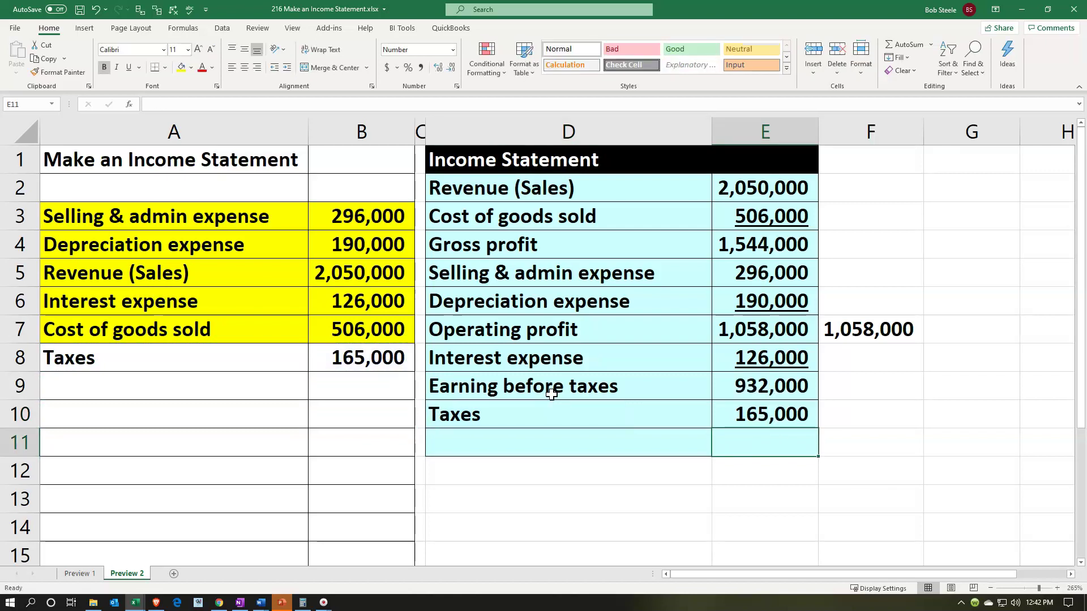
Highlight the used Taxes account in A8:B8 with a yellow fill.
drag(244, 352, 317, 360)
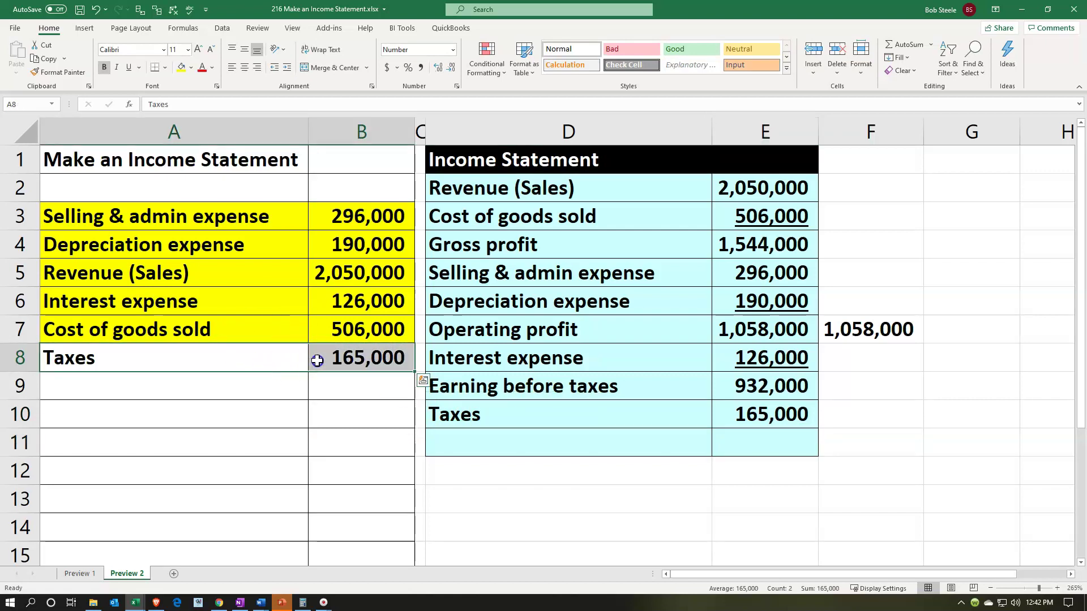
right_click(317, 361)
click(365, 392)
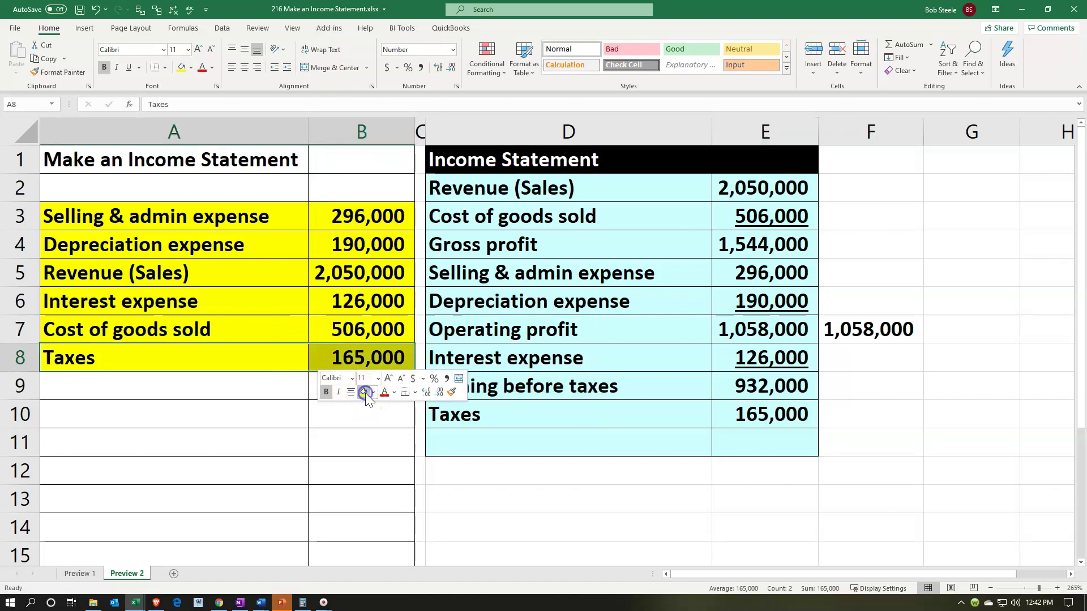
Underline the taxes amount in E10.
click(650, 473)
click(736, 422)
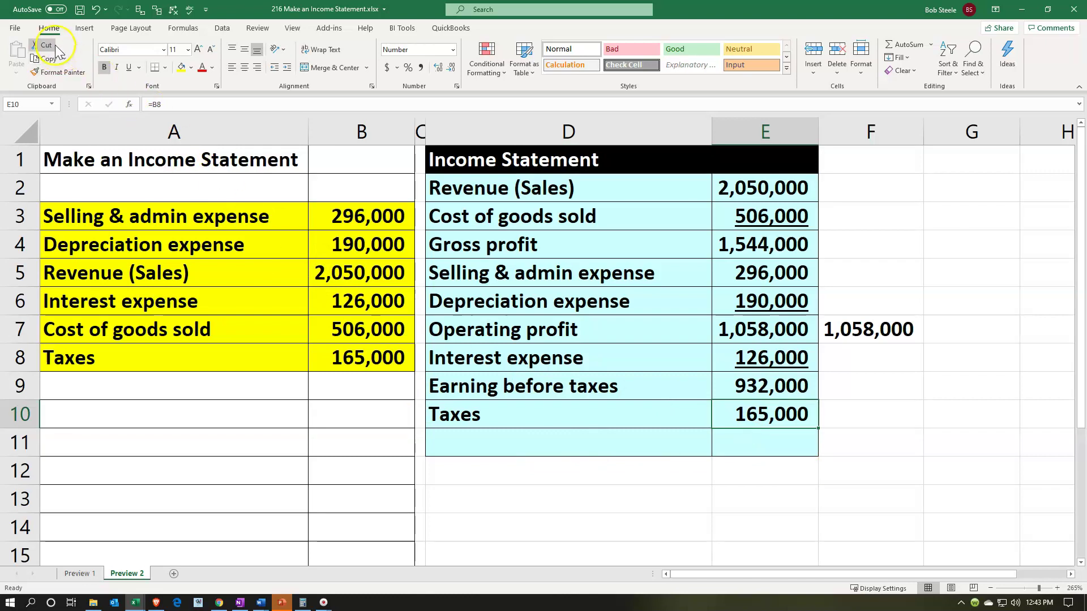
click(129, 68)
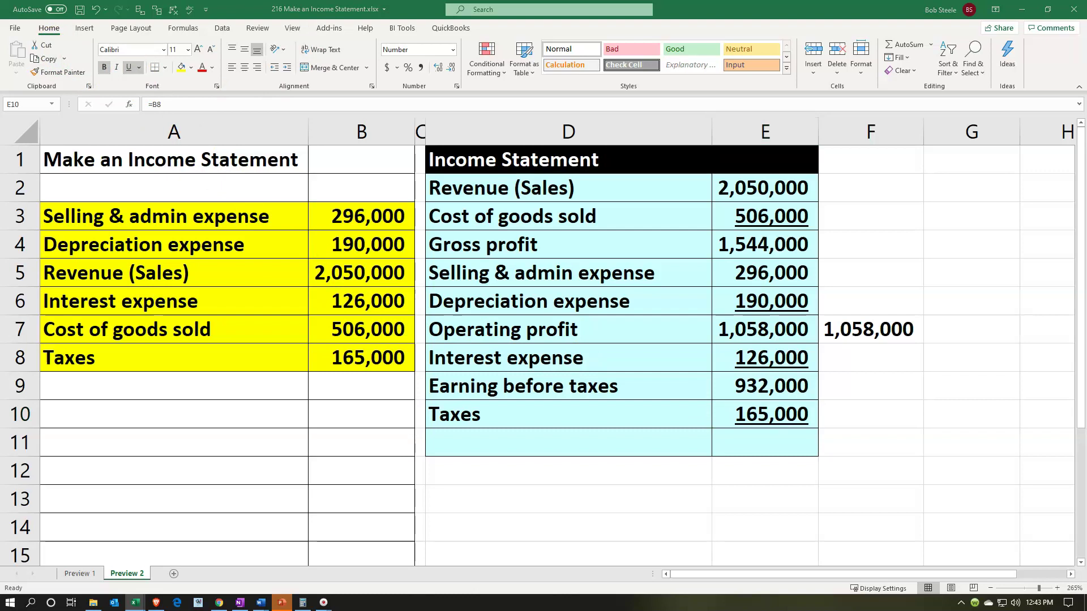
Enter the label Earnings after taxes in D11 below Taxes.
key(ctrl+c)
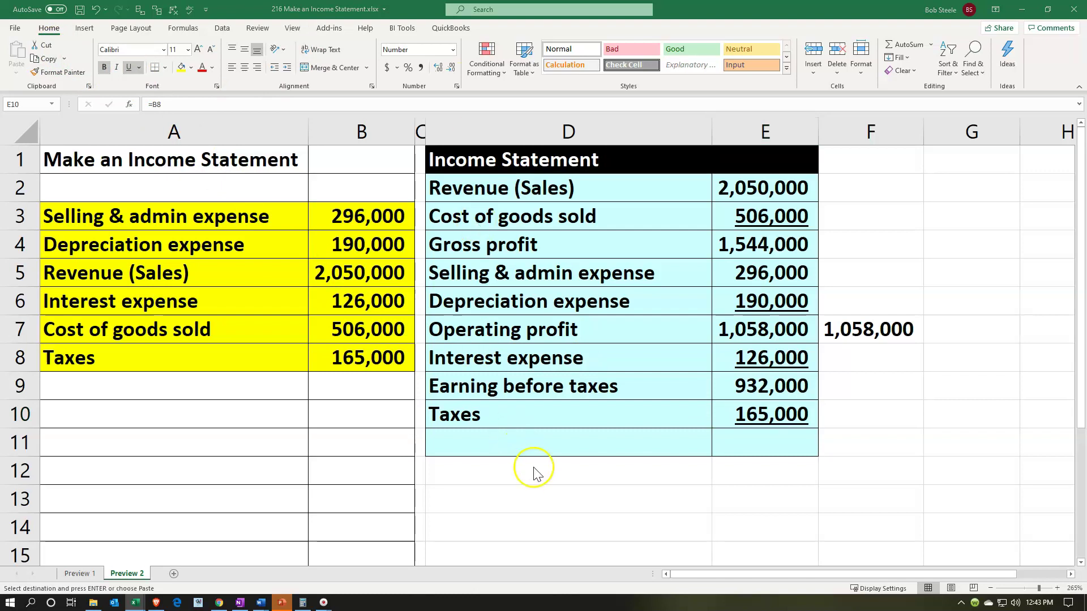
click(530, 449)
text(Earnings after taxes)
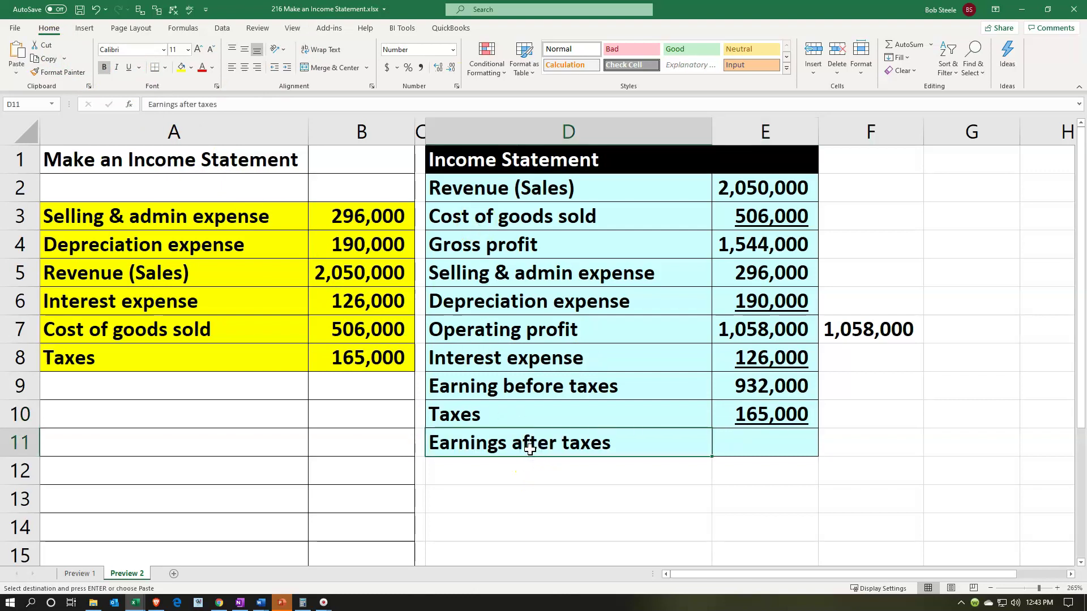
Calculate earnings after taxes in E11 by subtracting taxes from earnings before taxes with the formula =E9-E10.
key(Right)
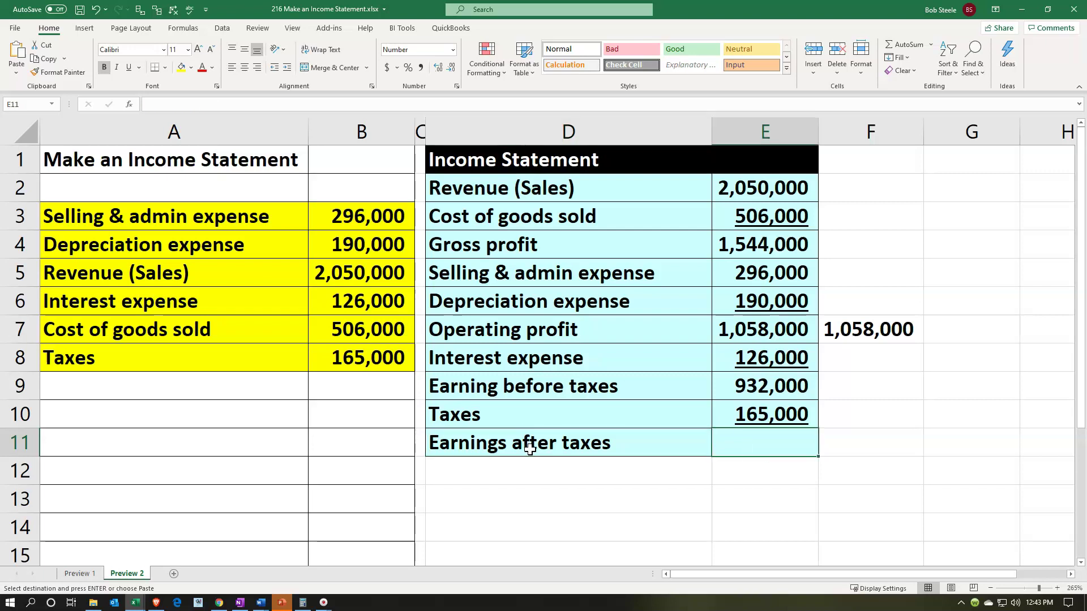
text(=)
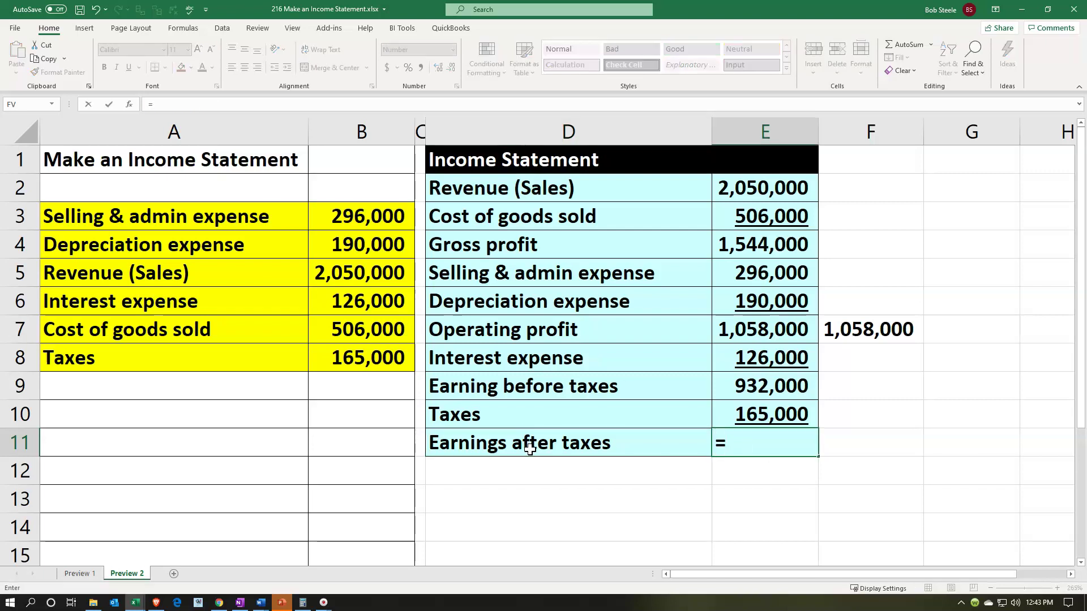
key(Up)
key(Up)
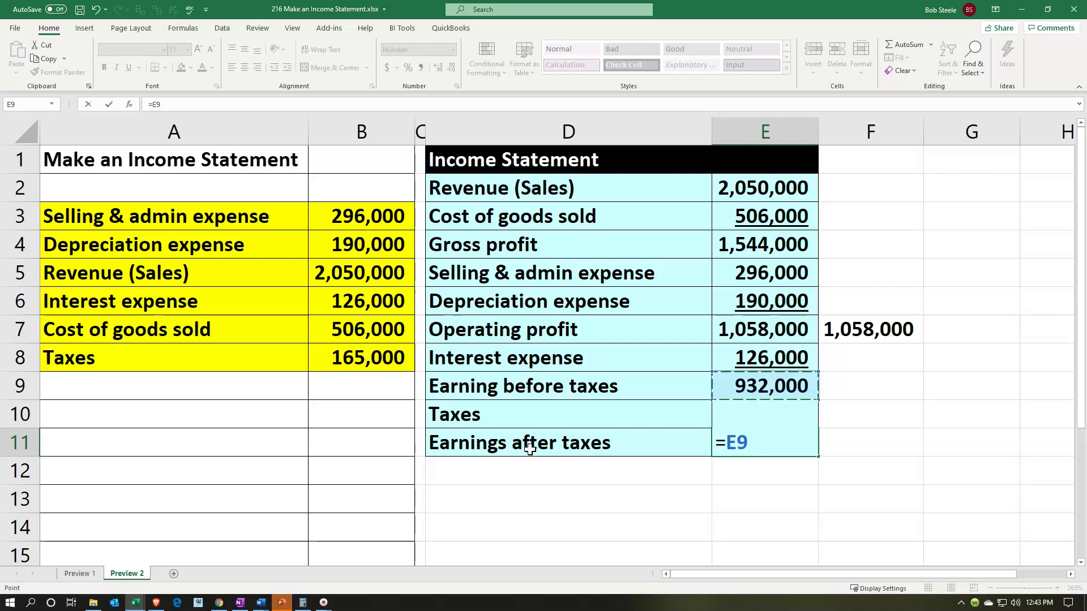
text(-)
key(Up)
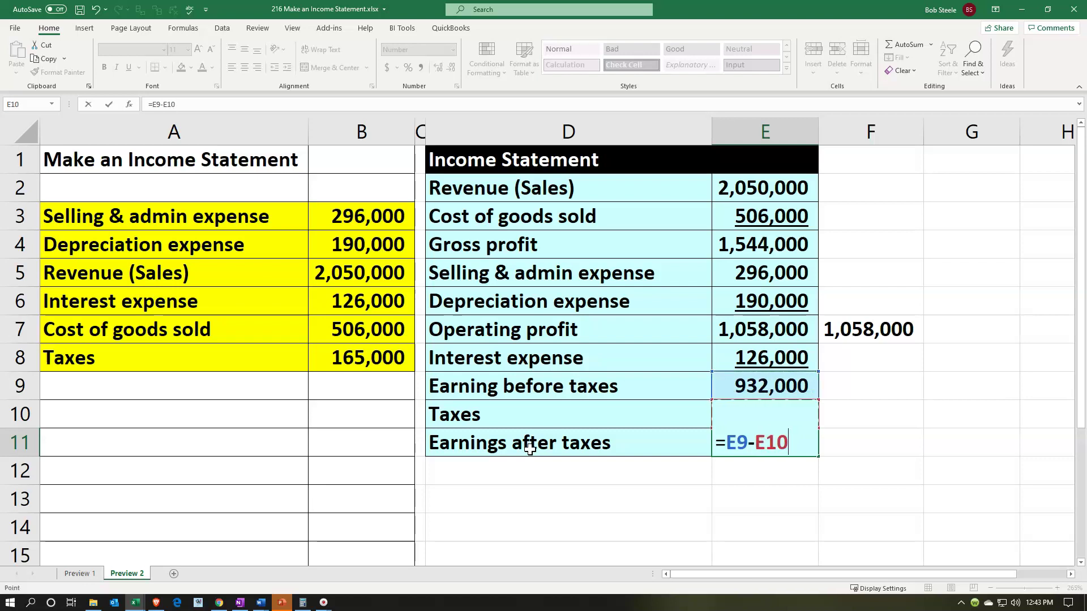
key(Return)
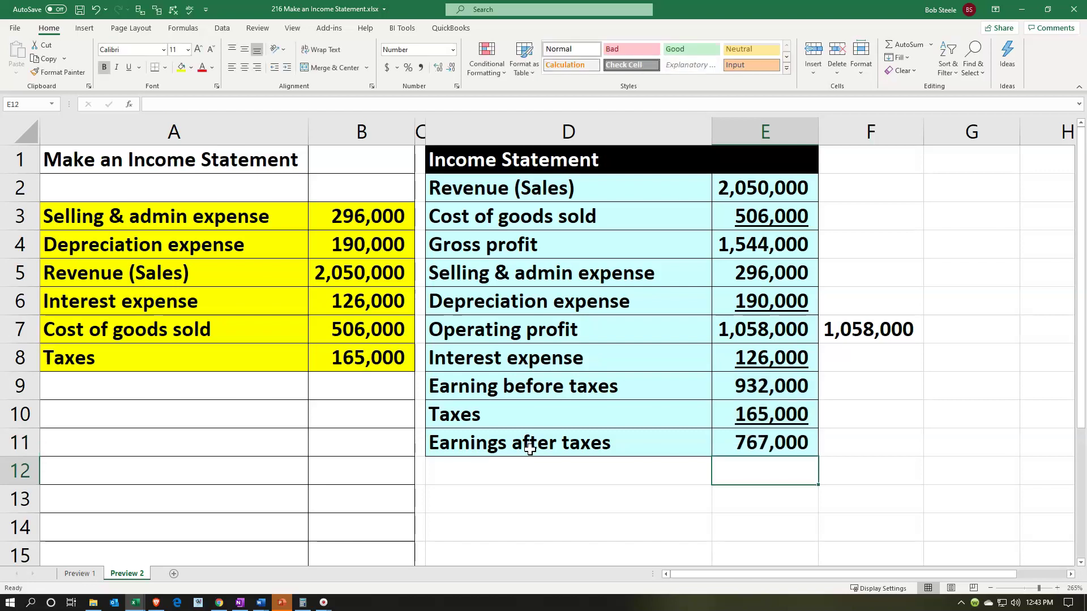
Apply a double underline to the earnings after taxes amount in E11.
key(Up)
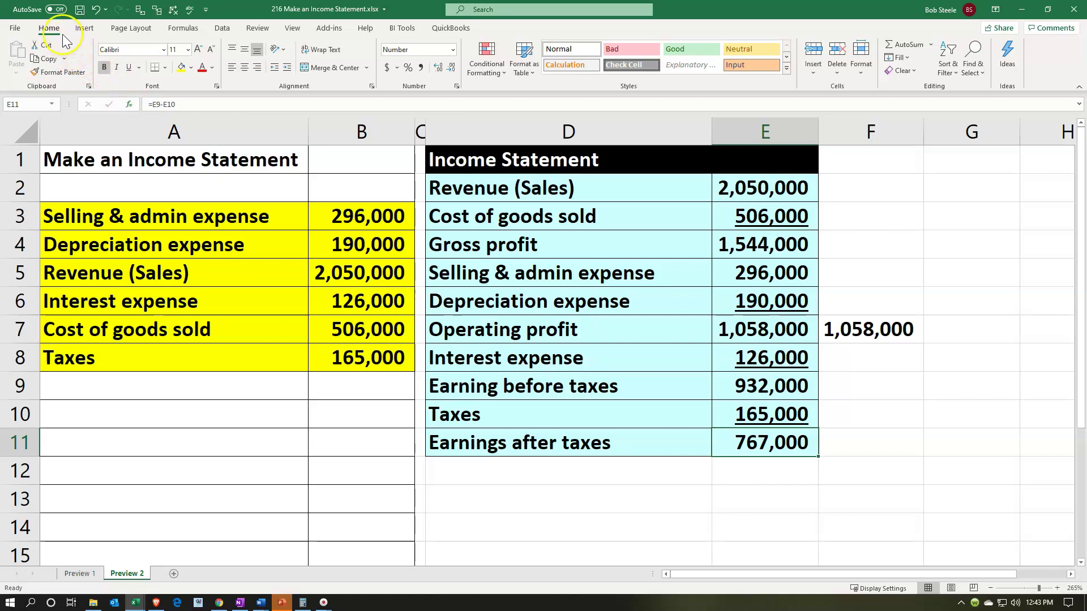
click(141, 69)
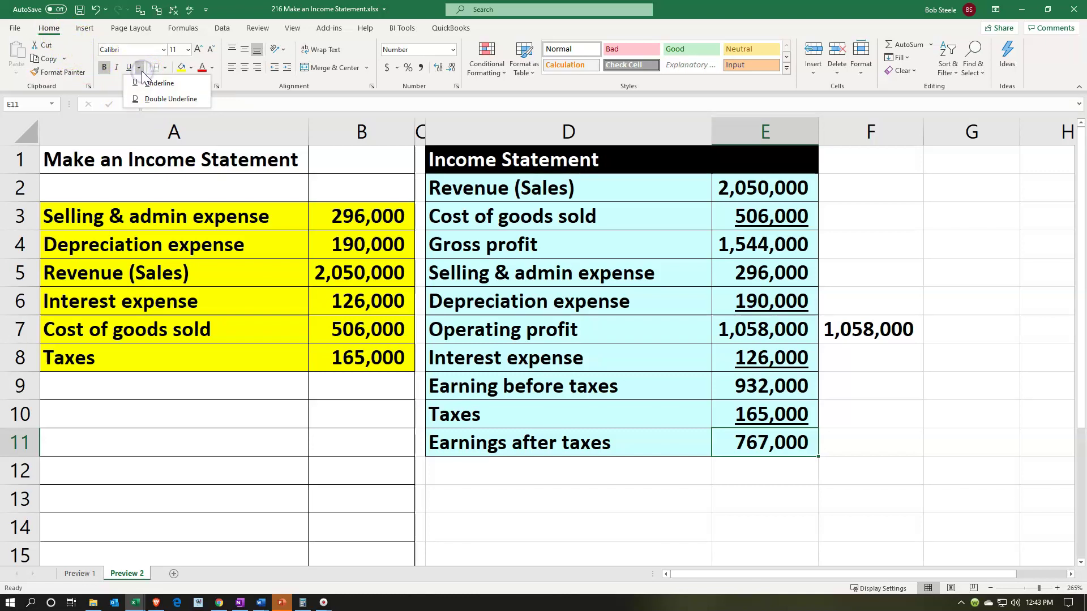
click(158, 97)
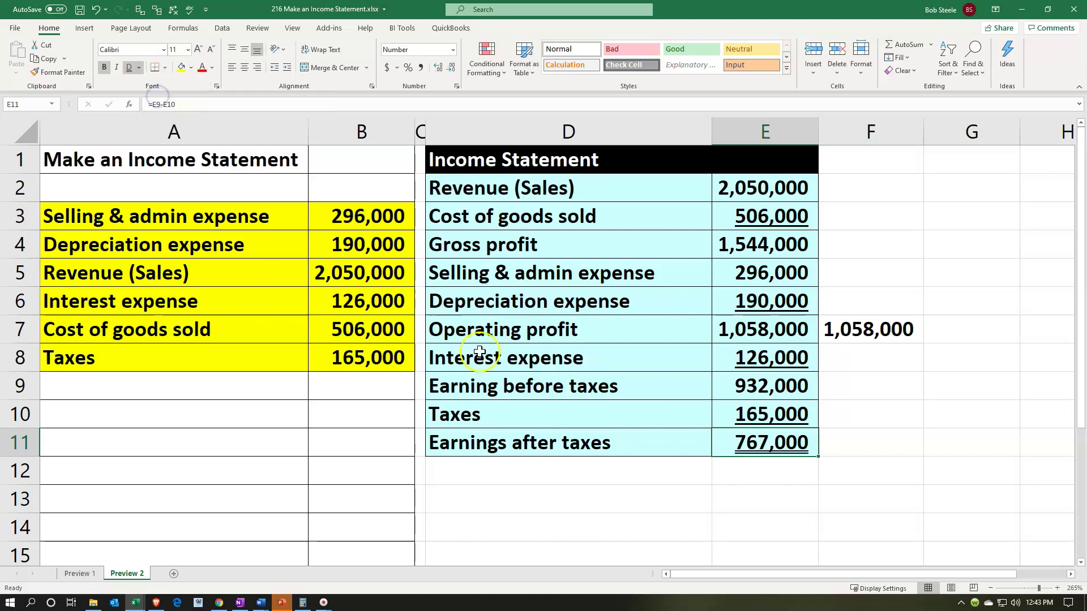
click(593, 485)
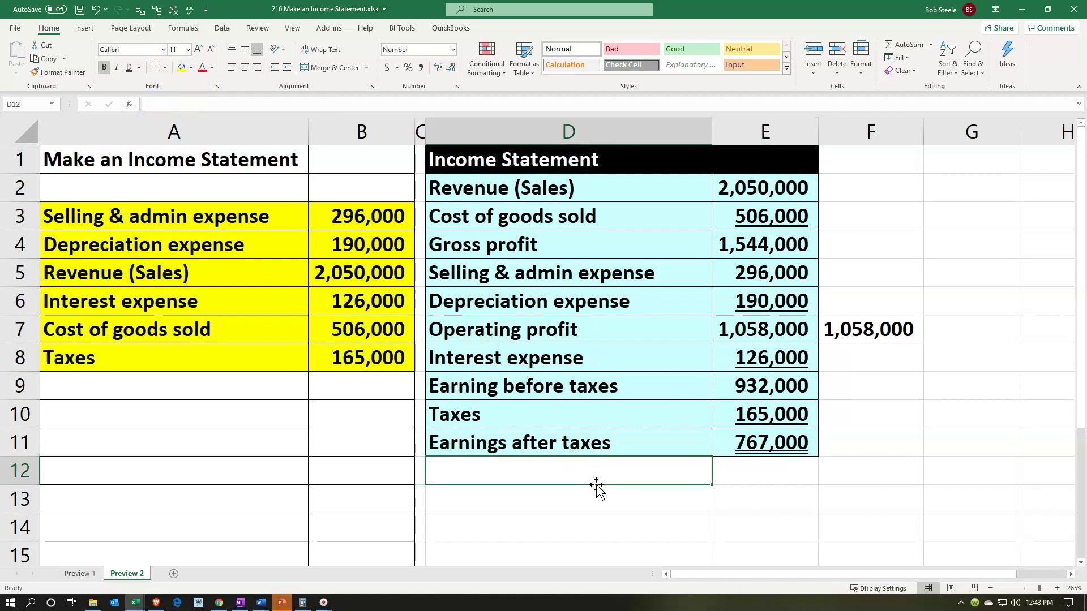